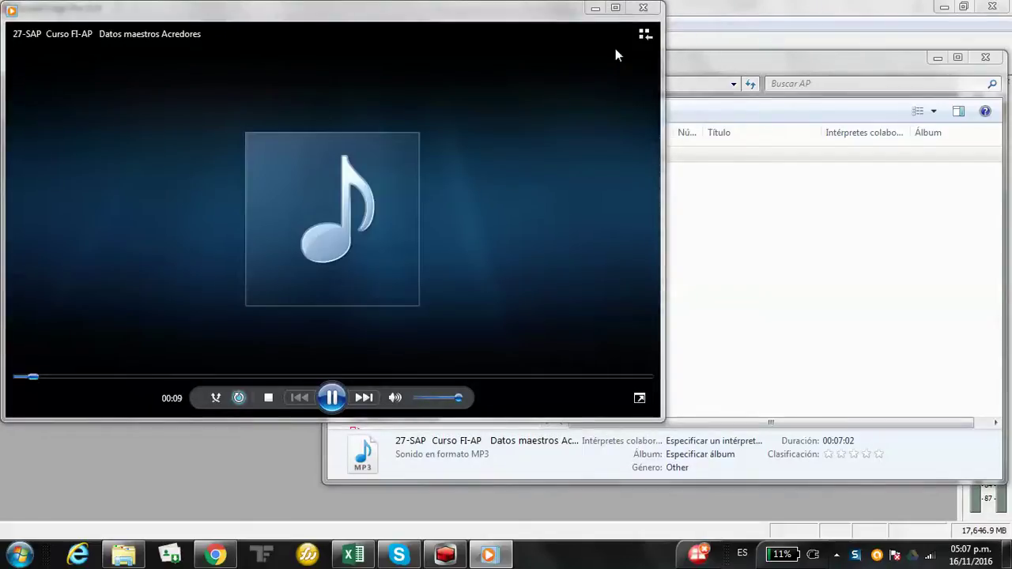
Step: Close the media player and load the 27-SAP Curso FI-AP Datos maestros Acredores MP3 from the AP folder into the audio editor
click(649, 13)
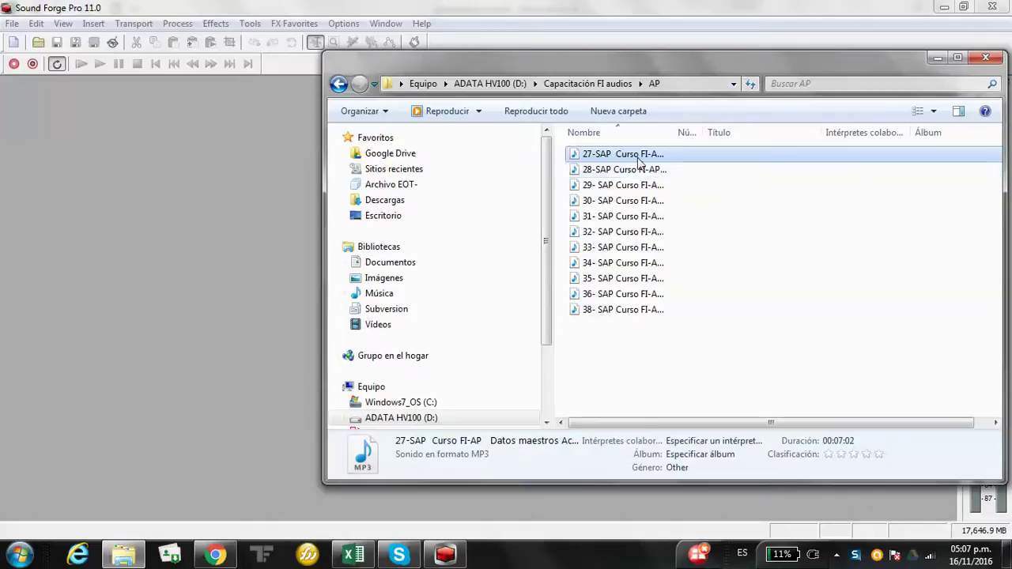
drag(198, 162, 194, 155)
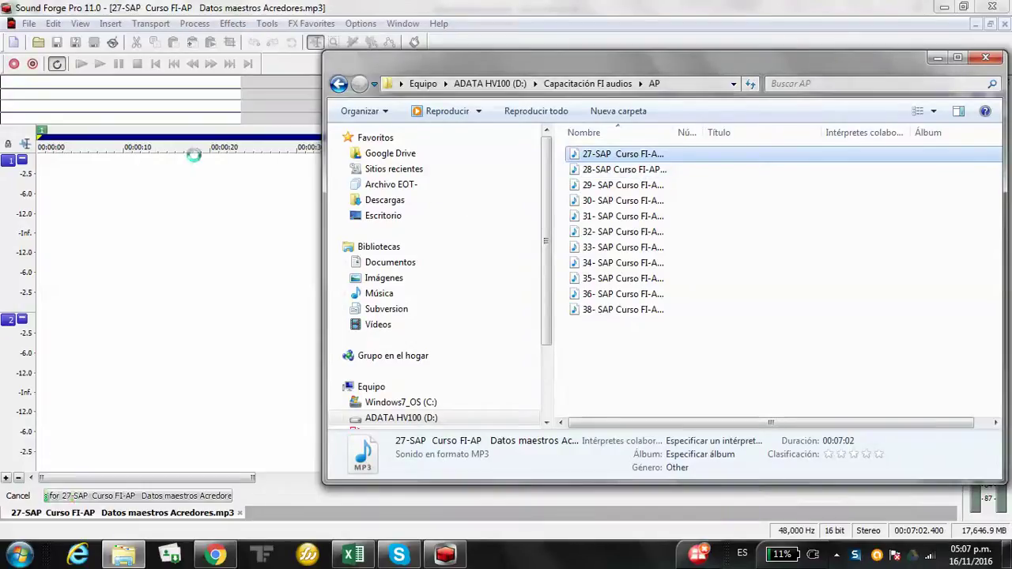
click(934, 59)
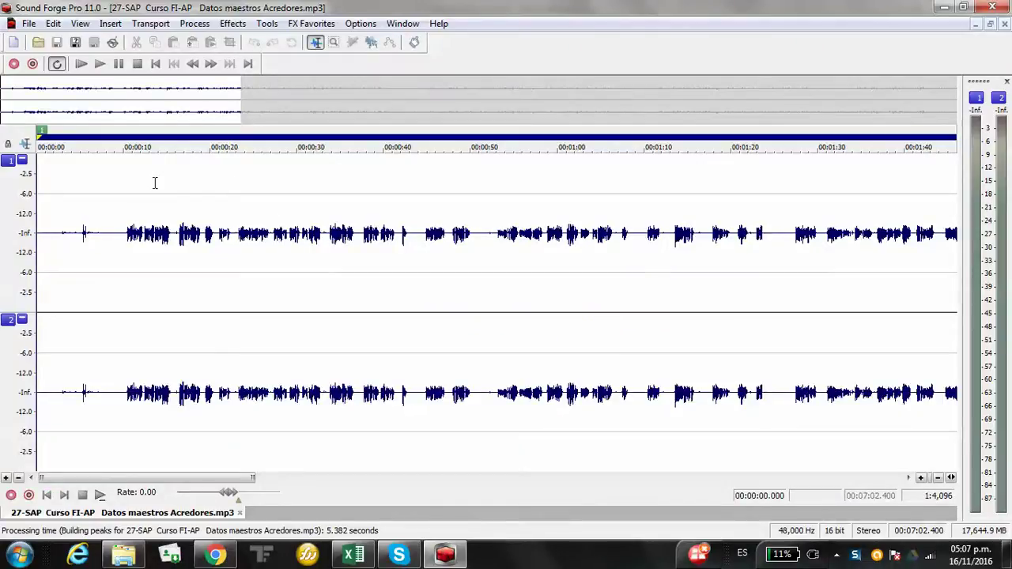
Step: Play the recording from just before the speech begins and from about 56 seconds to judge the original sound, ending with playback stopped
click(122, 233)
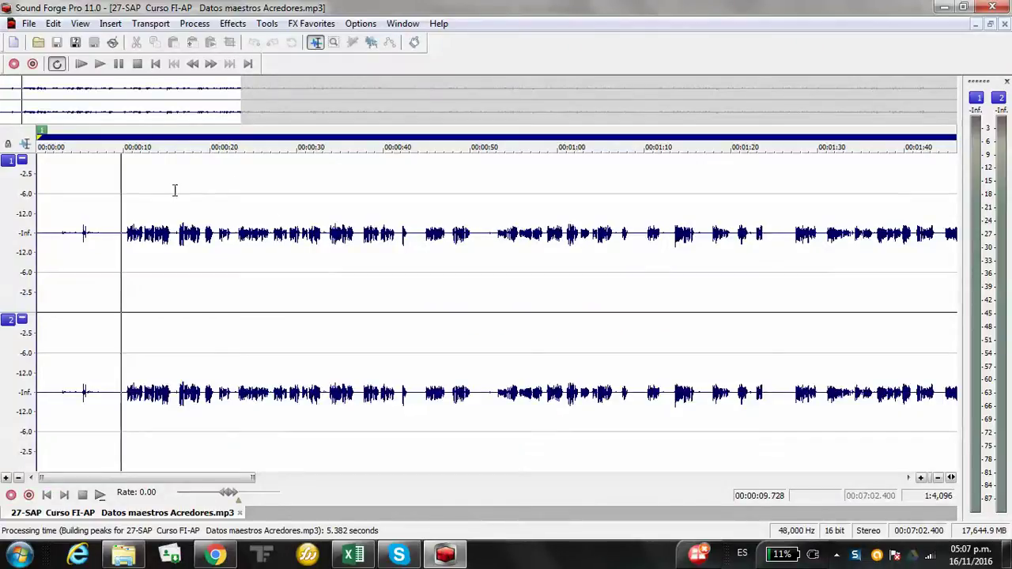
click(100, 67)
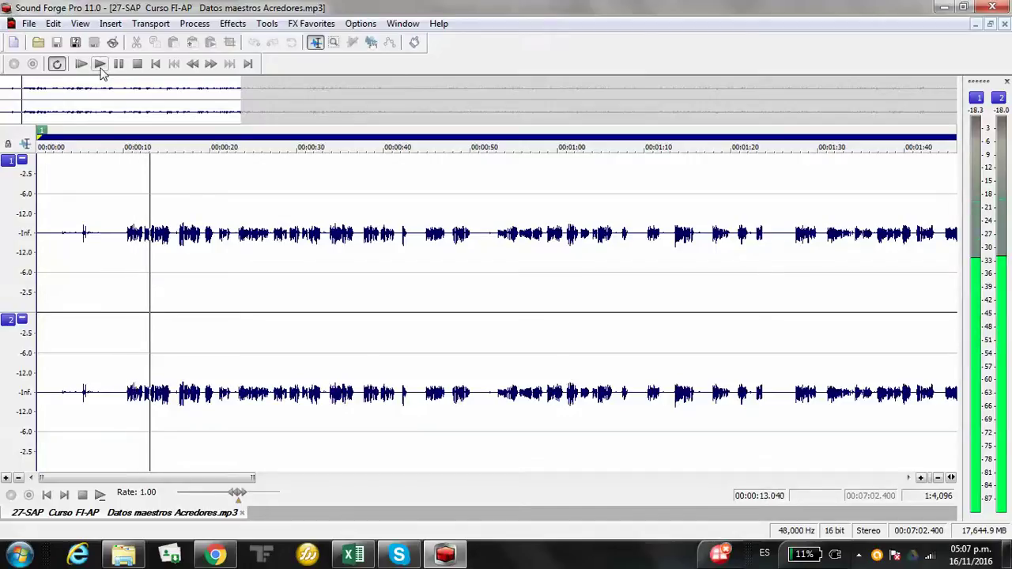
click(91, 305)
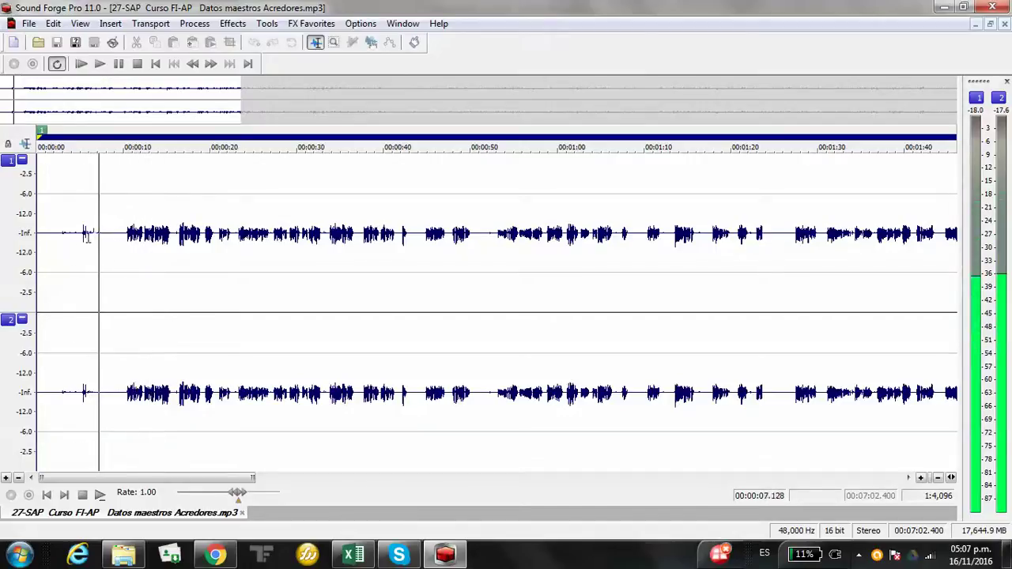
click(859, 556)
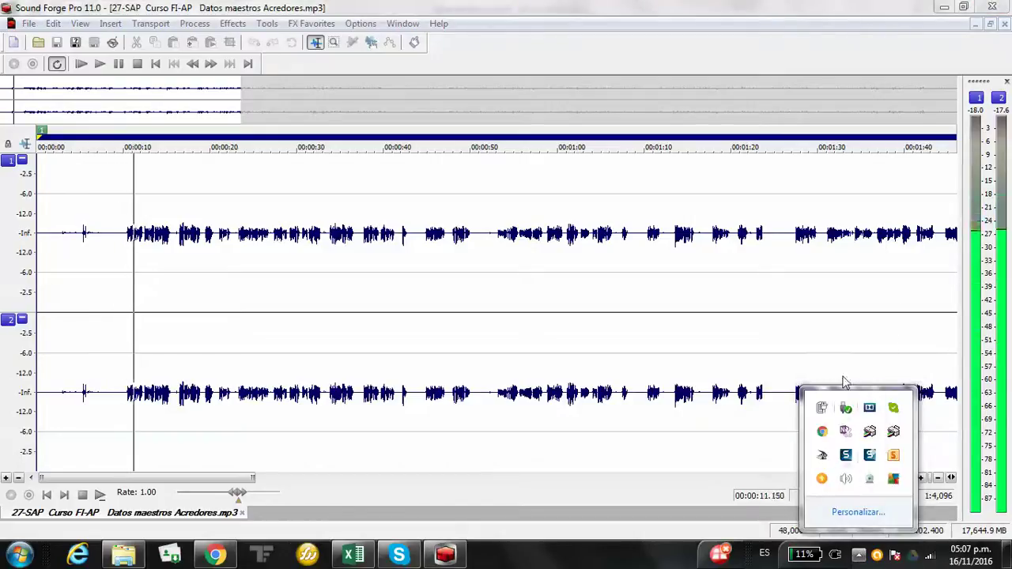
click(846, 480)
click(520, 267)
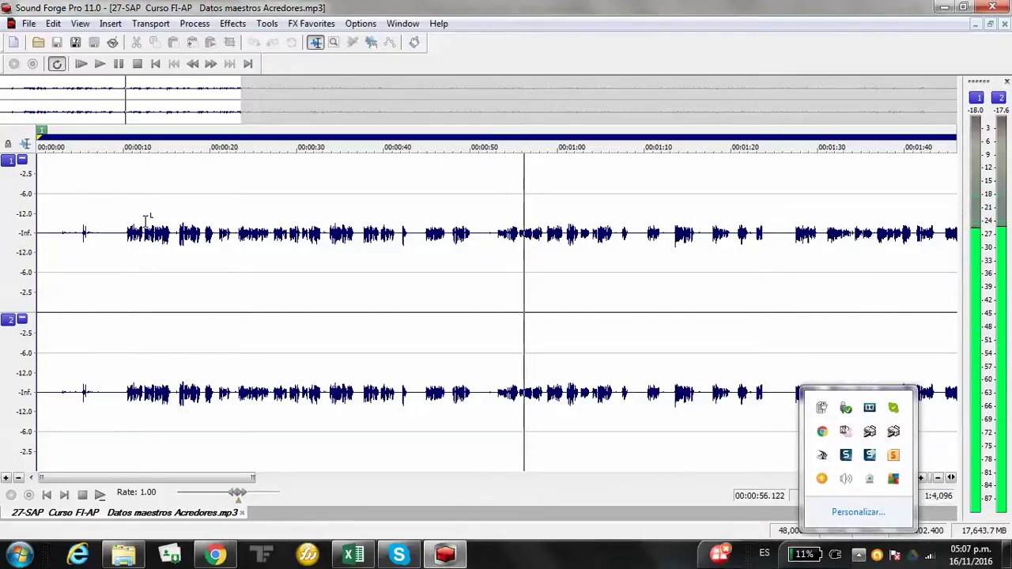
click(137, 63)
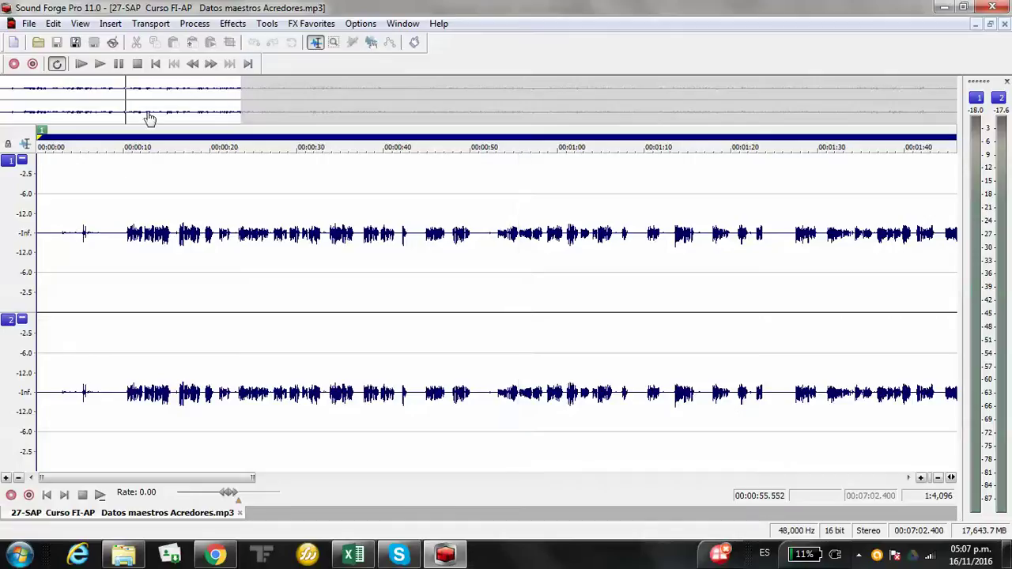
Step: Look at the Graphic EQ and Paragraphic EQ settings for the recording, closing each dialog without applying anything
click(193, 24)
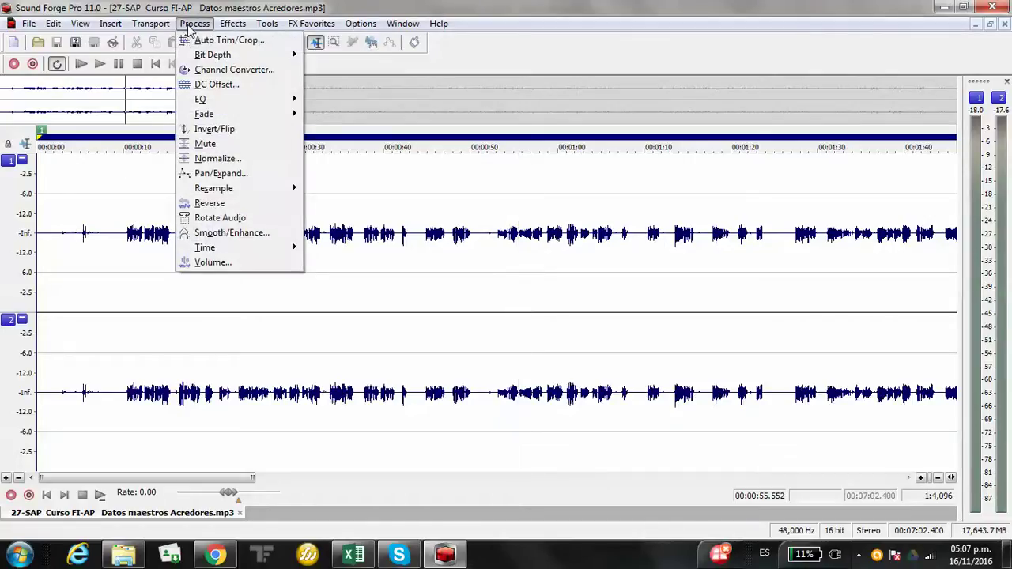
mouse_move(198, 101)
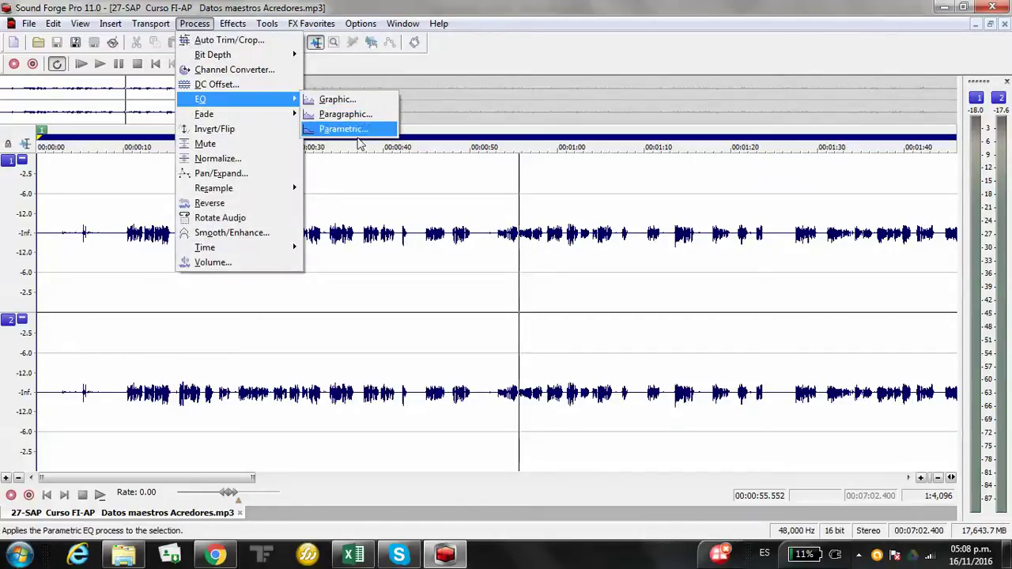
click(339, 100)
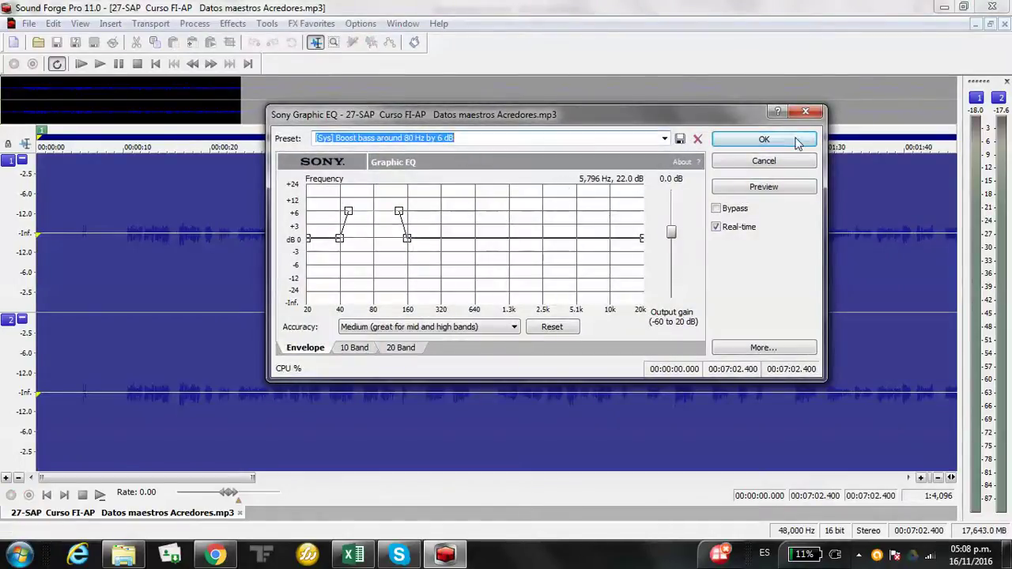
click(763, 161)
click(519, 162)
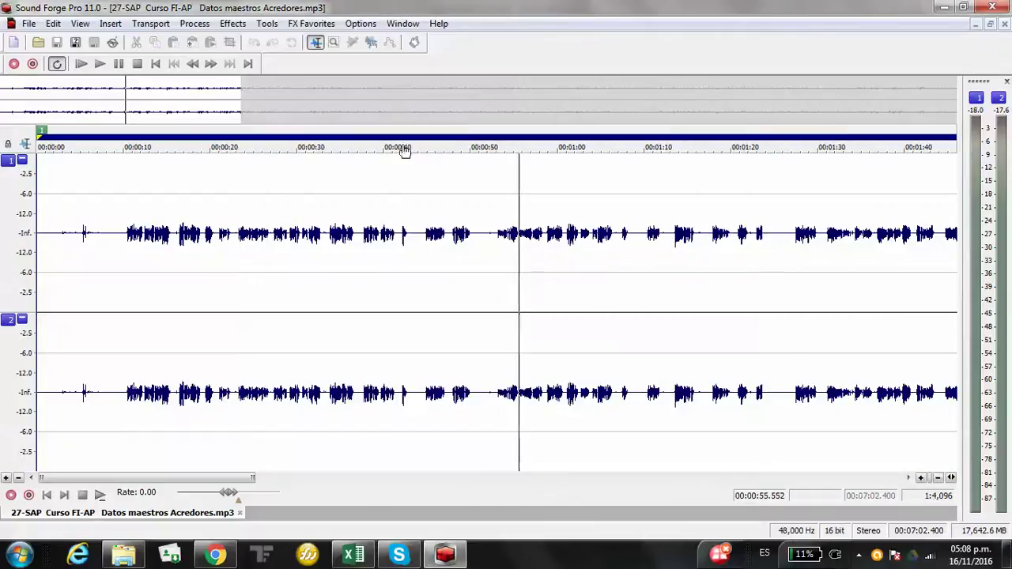
click(235, 30)
mouse_move(204, 102)
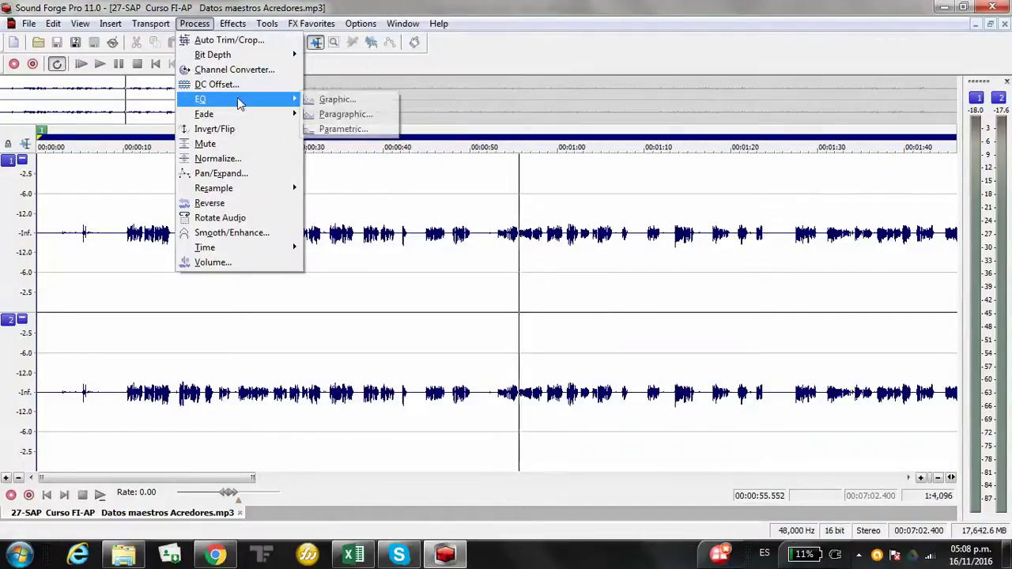
click(343, 114)
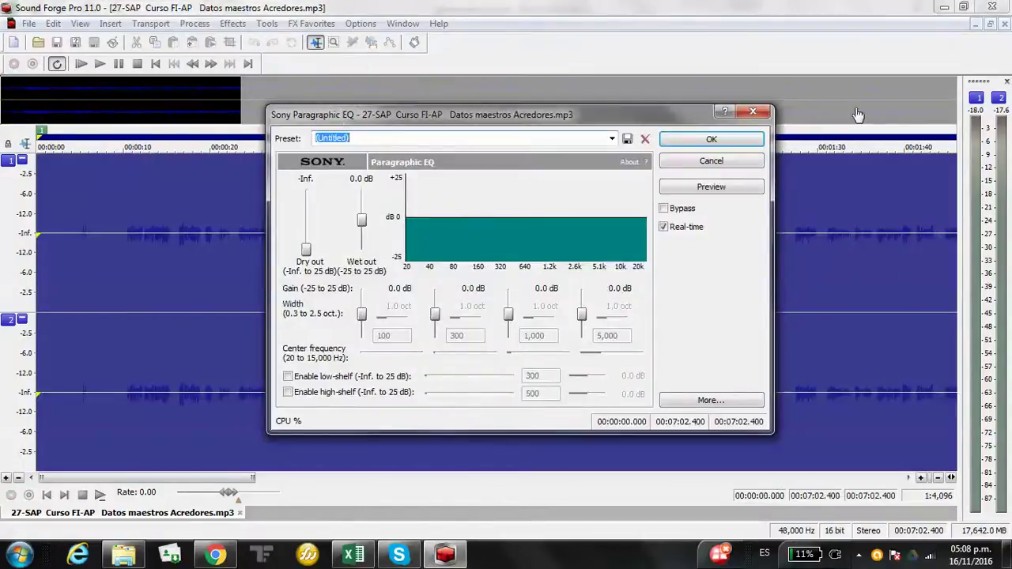
click(761, 113)
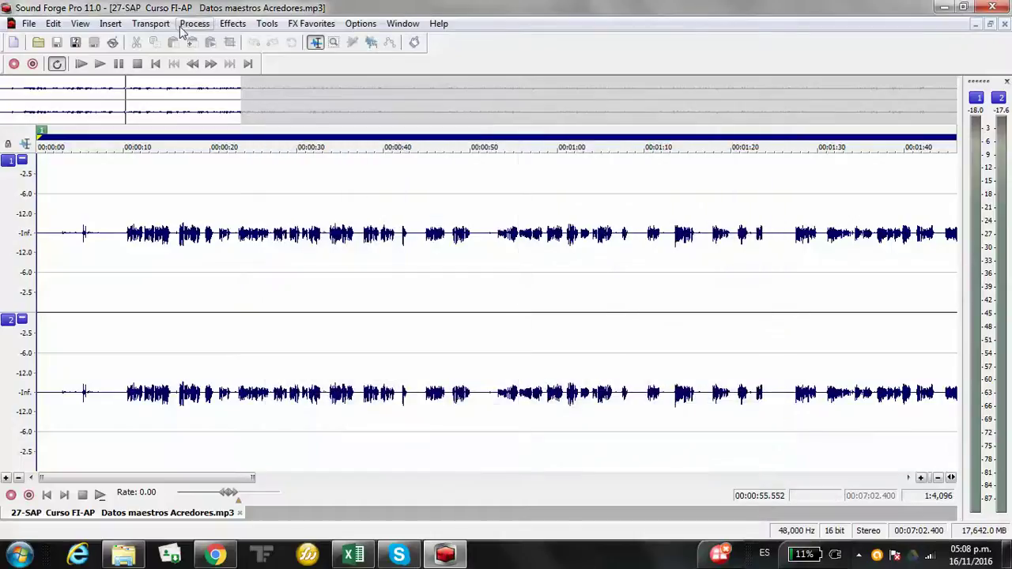
Step: Examine the filter styles and presets of the Parametric EQ, leaving it without applying anything
click(185, 26)
mouse_move(222, 100)
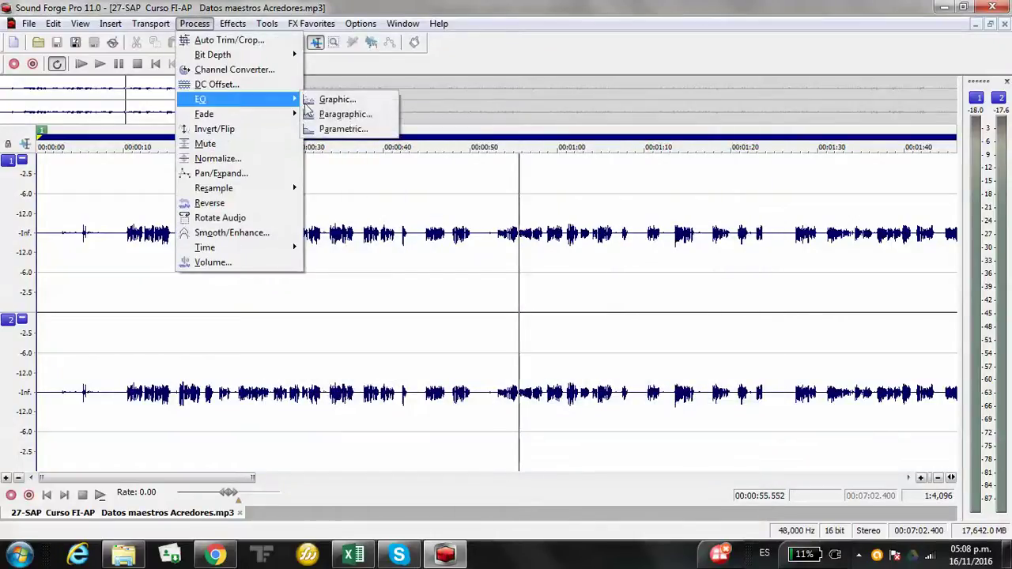
click(348, 132)
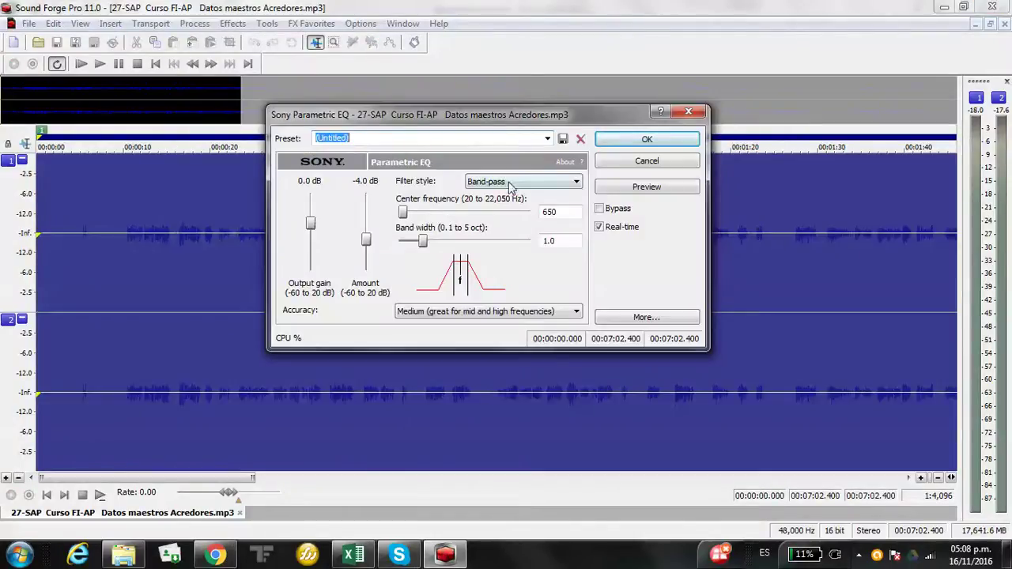
click(514, 182)
click(514, 182)
click(547, 138)
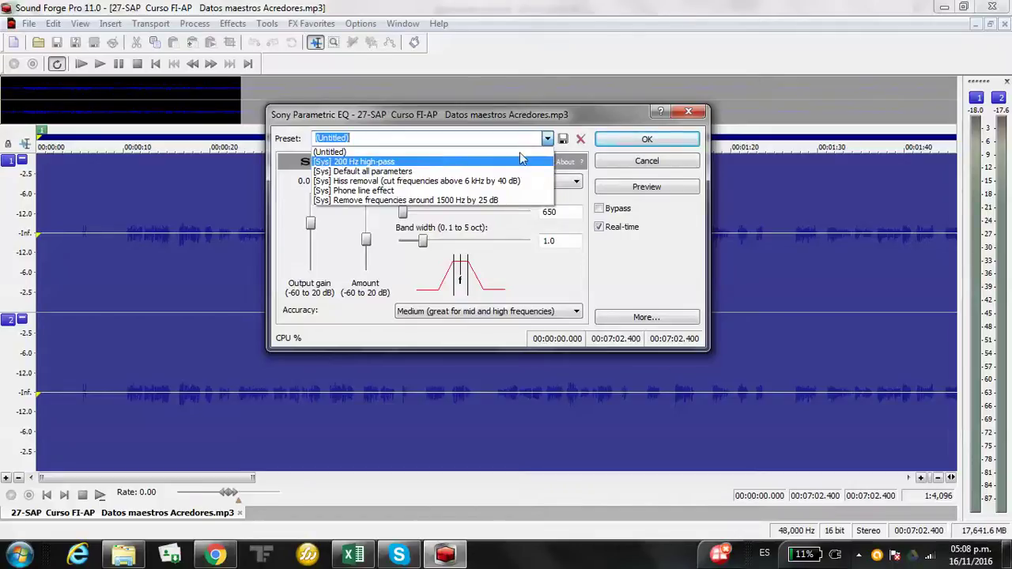
click(688, 113)
click(688, 113)
click(518, 212)
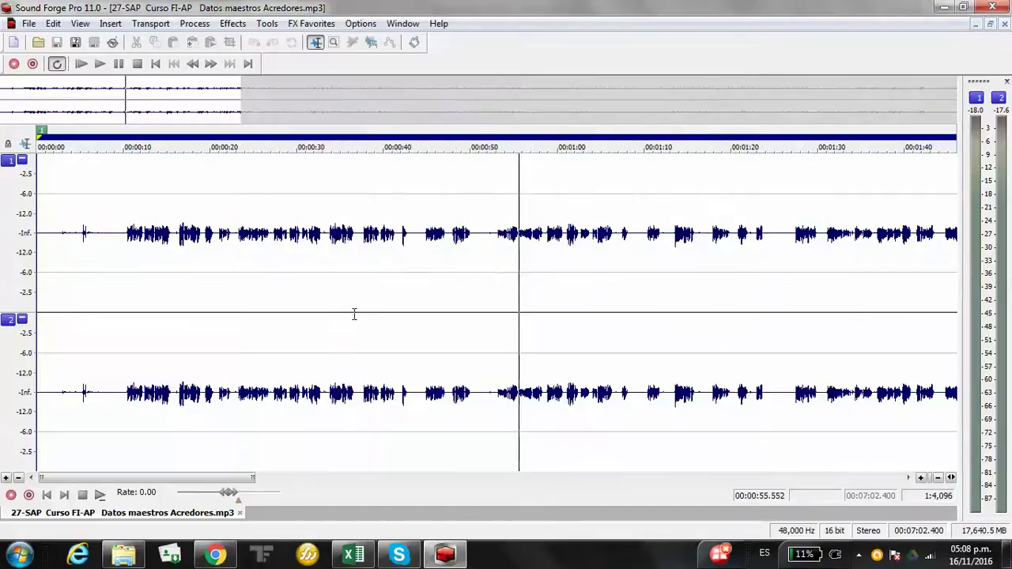
Step: Open the Graphic EQ for the recording and load the preset "[Sys] Boost mid-range around 1 kHz by 6 dB"
click(193, 24)
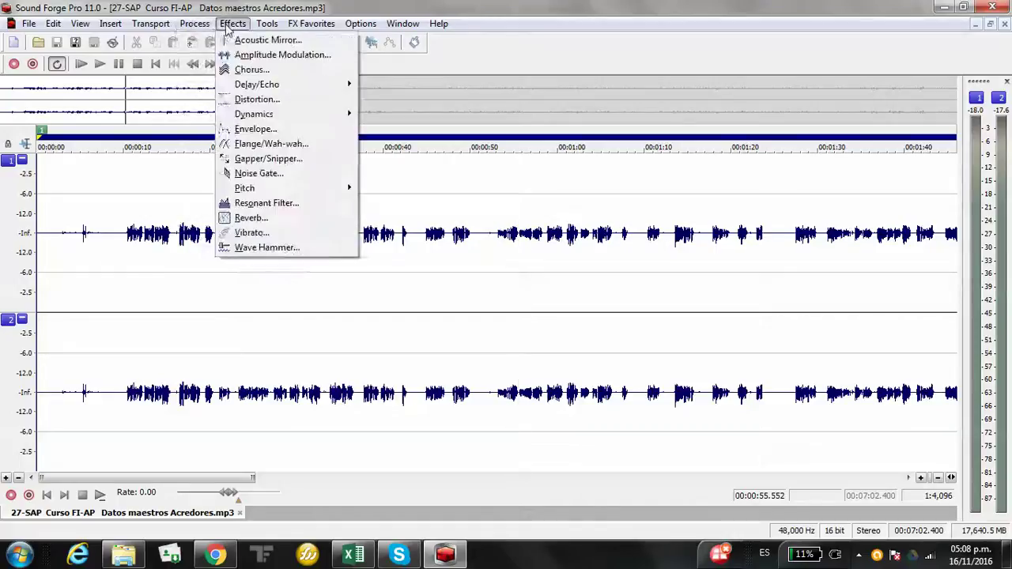
mouse_move(205, 98)
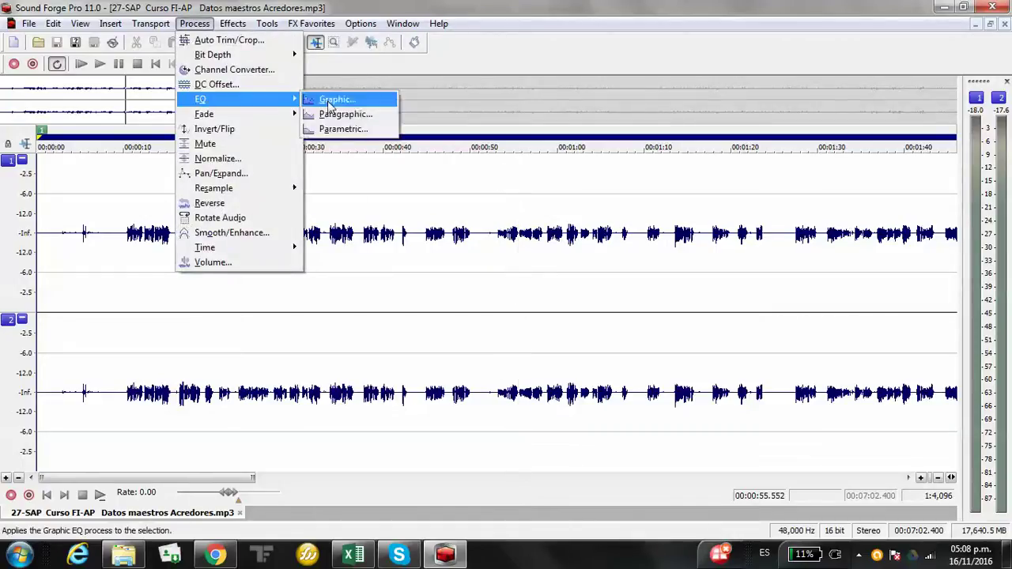
click(332, 100)
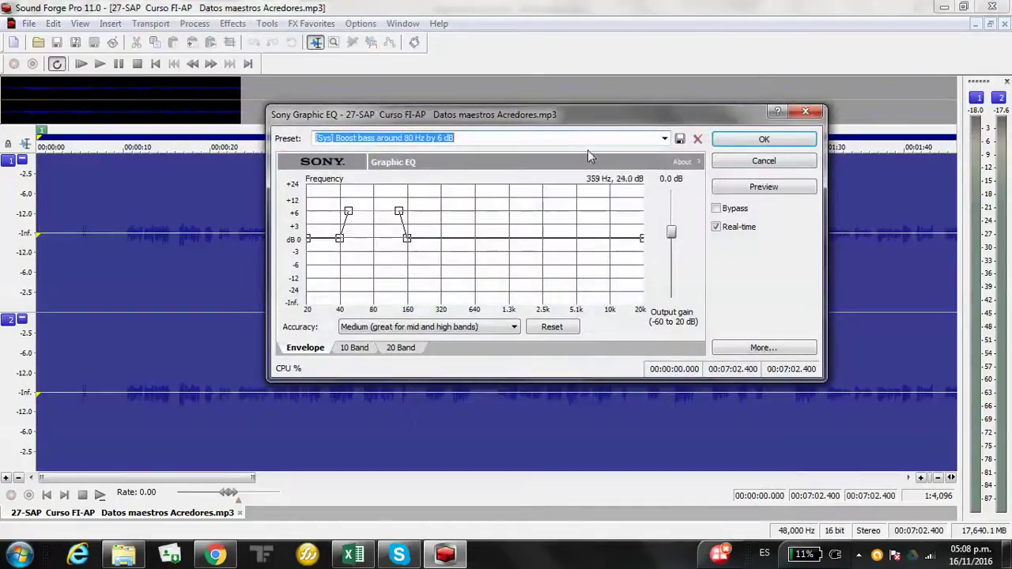
click(663, 139)
click(540, 151)
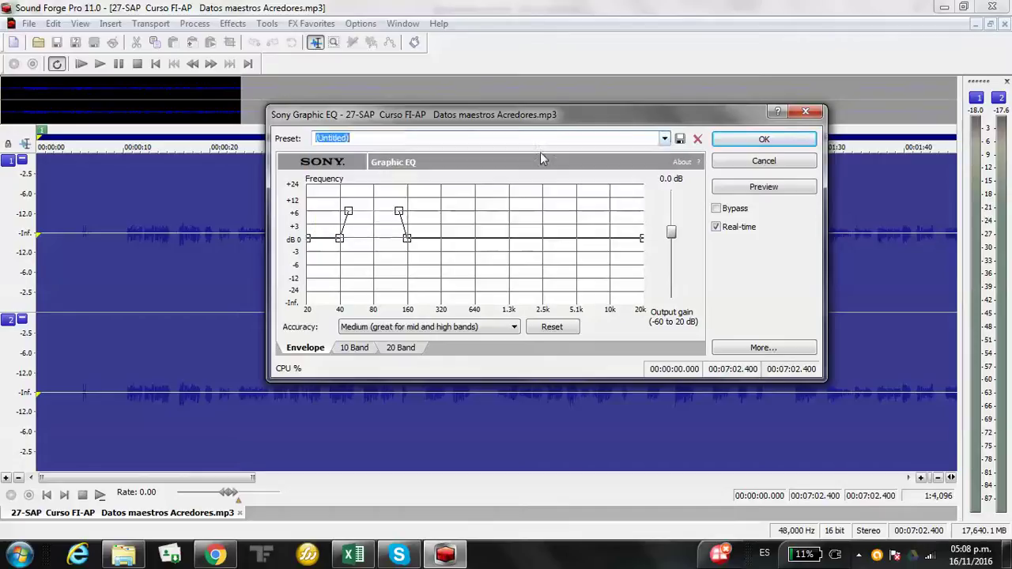
click(664, 140)
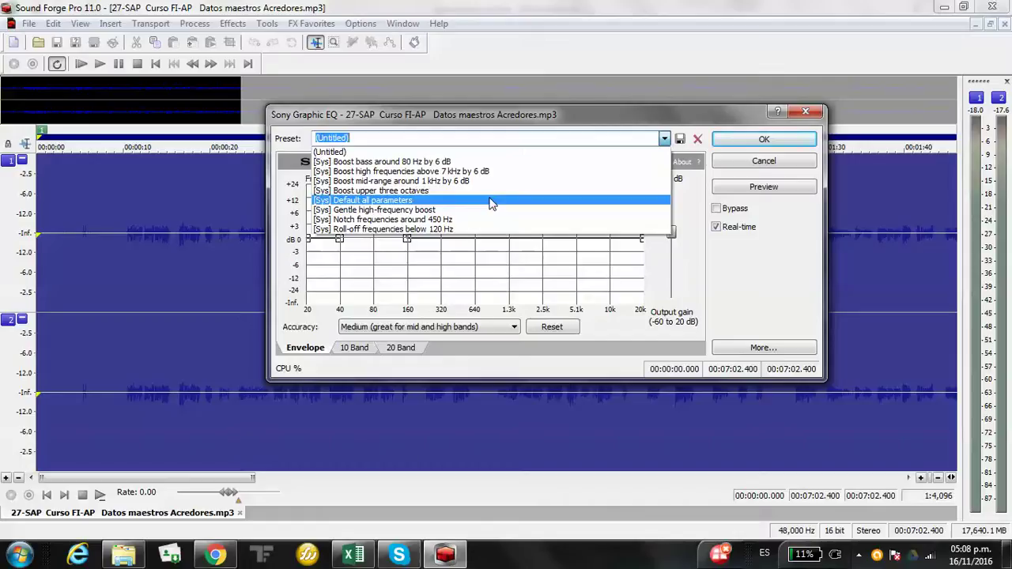
click(446, 181)
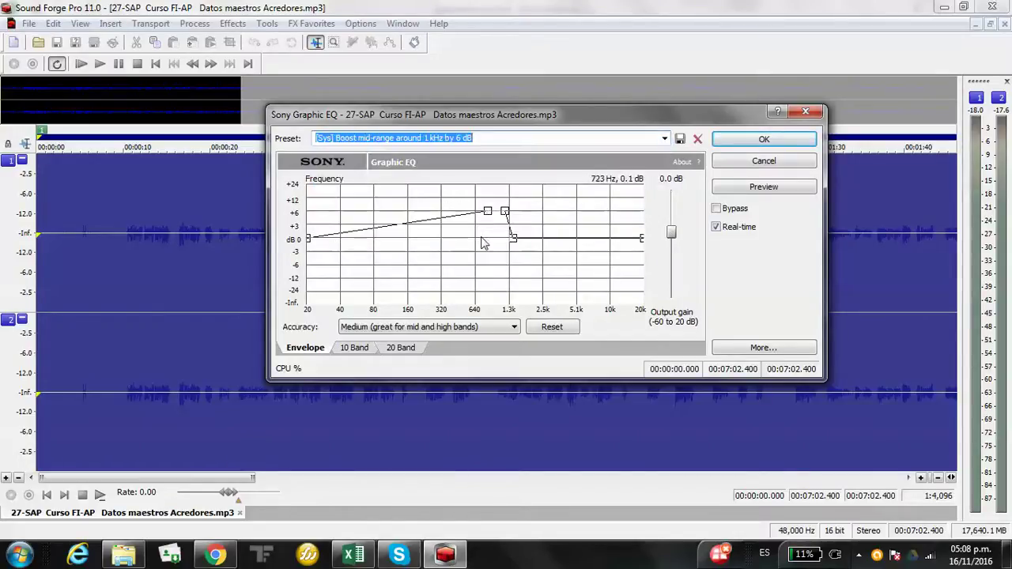
Step: Flatten the EQ envelope to 0 dB up to about 13 kHz with a drop above it, and start previewing
click(504, 216)
drag(504, 218, 455, 242)
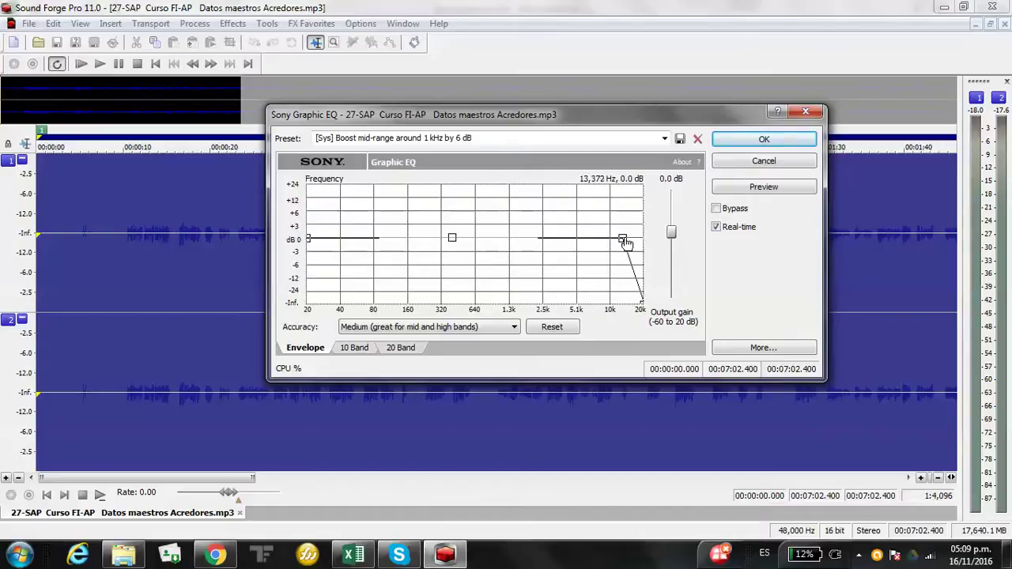
click(744, 193)
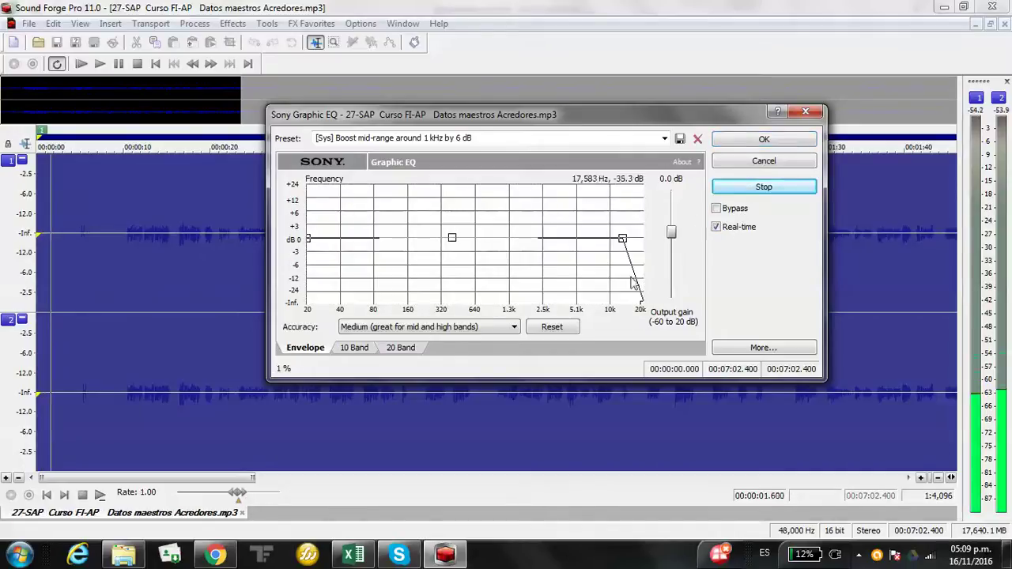
Step: Shape a steep high cut in the envelope from 0 dB at about 6 kHz down to the minimum at about 8 kHz
drag(622, 239, 609, 242)
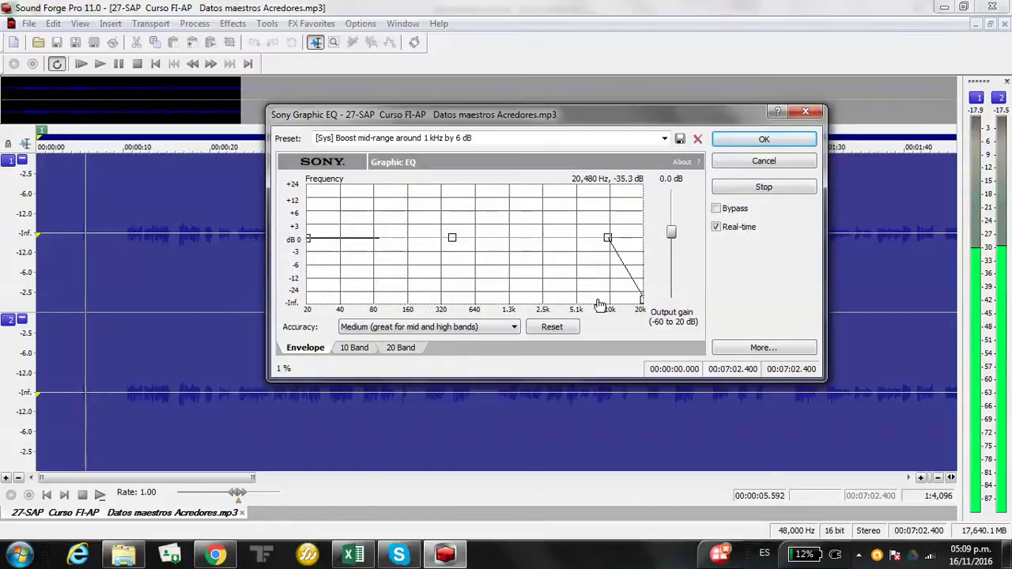
drag(622, 265, 610, 297)
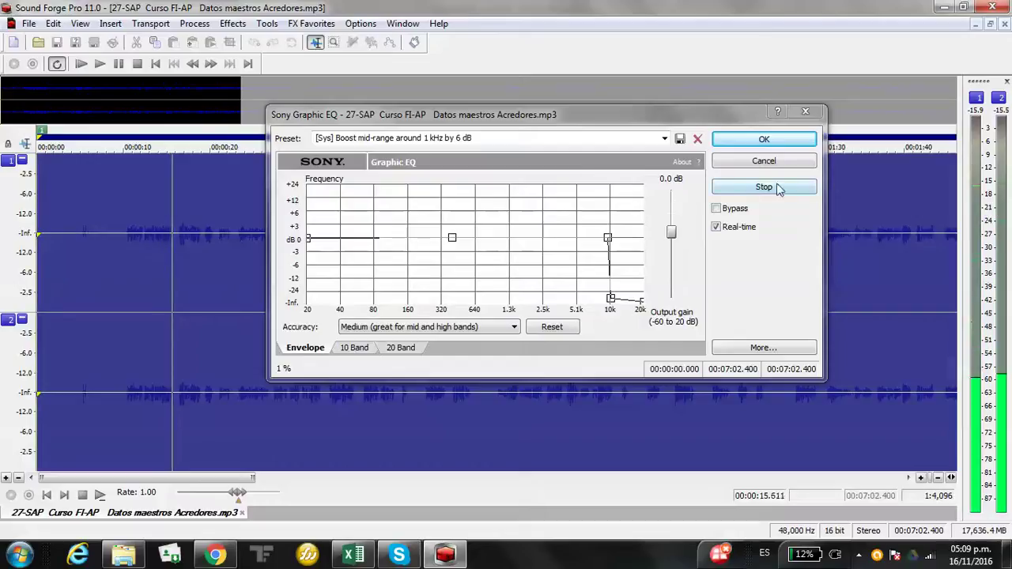
drag(607, 241, 585, 241)
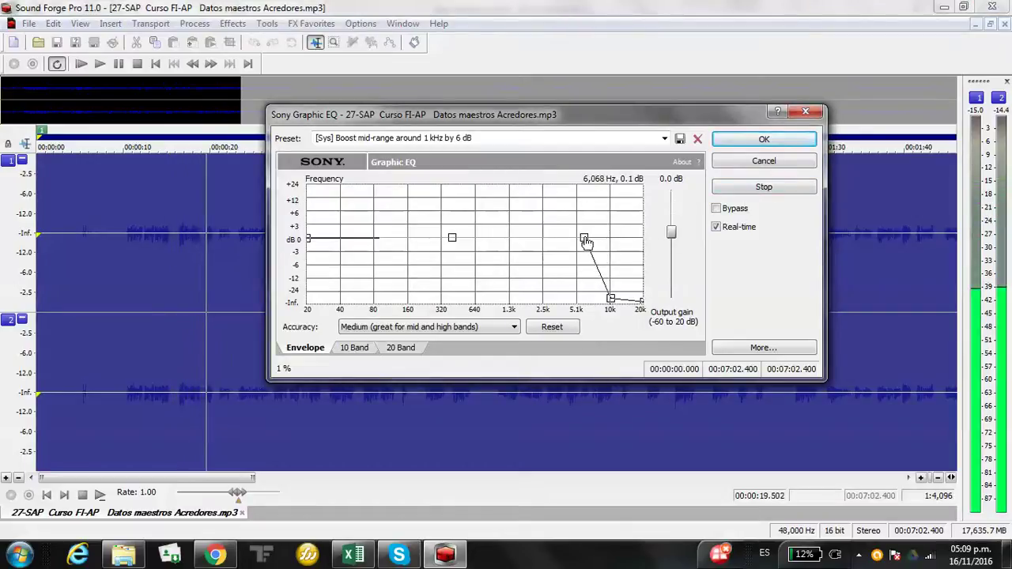
drag(610, 299, 600, 306)
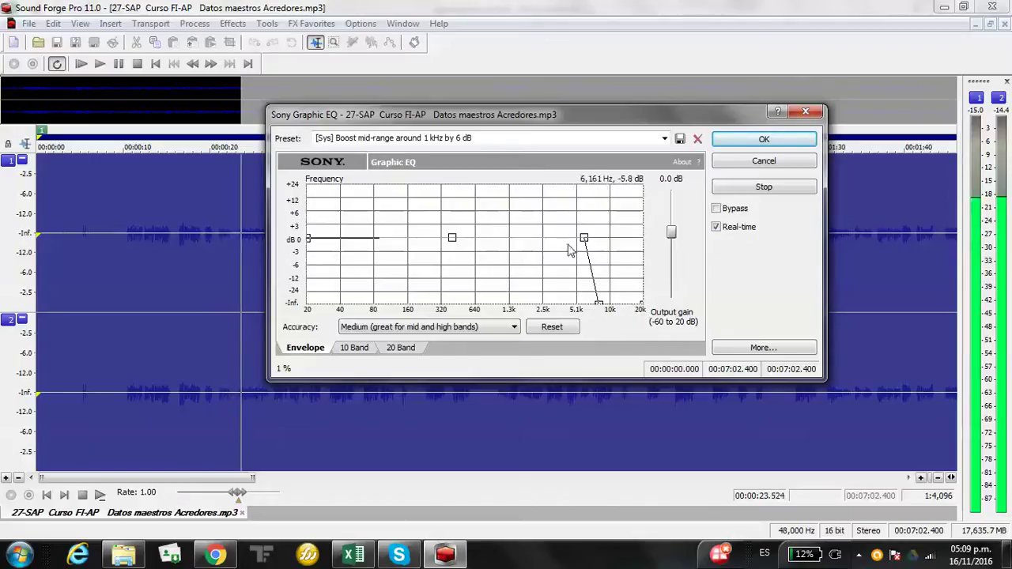
Step: Tighten the high cut so the envelope falls almost vertically from 0 dB at about 5.5 kHz, keeping the output gain at 0.0 dB
drag(583, 237, 581, 243)
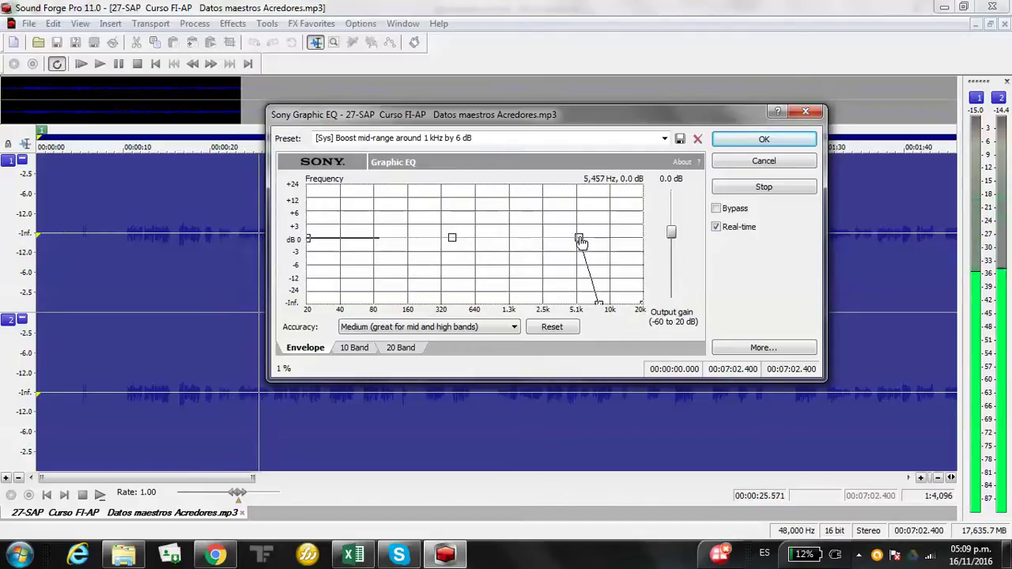
drag(598, 309, 585, 310)
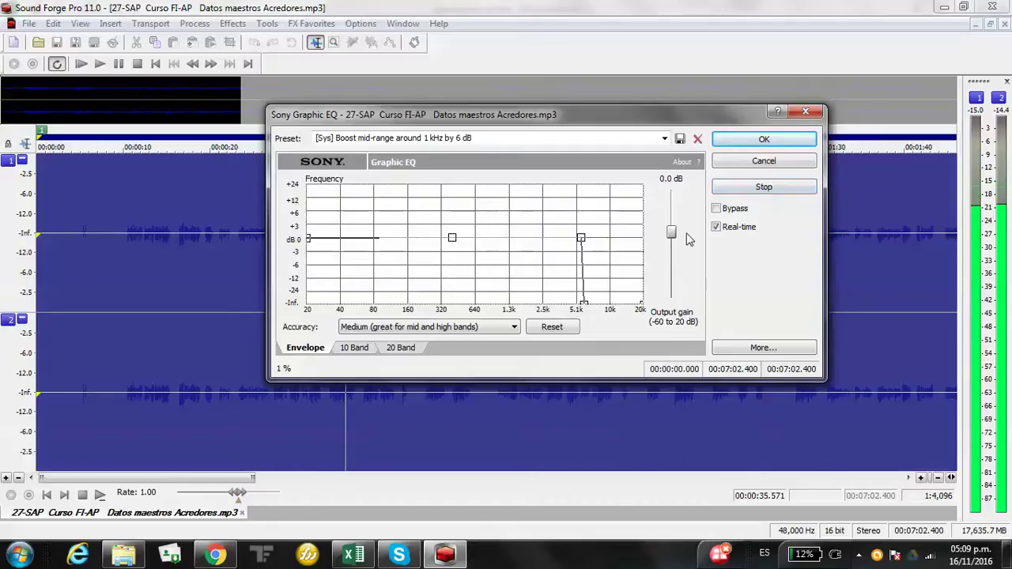
mouse_move(670, 232)
mouse_down()
mouse_move(670, 203)
mouse_move(672, 292)
mouse_move(676, 239)
mouse_up()
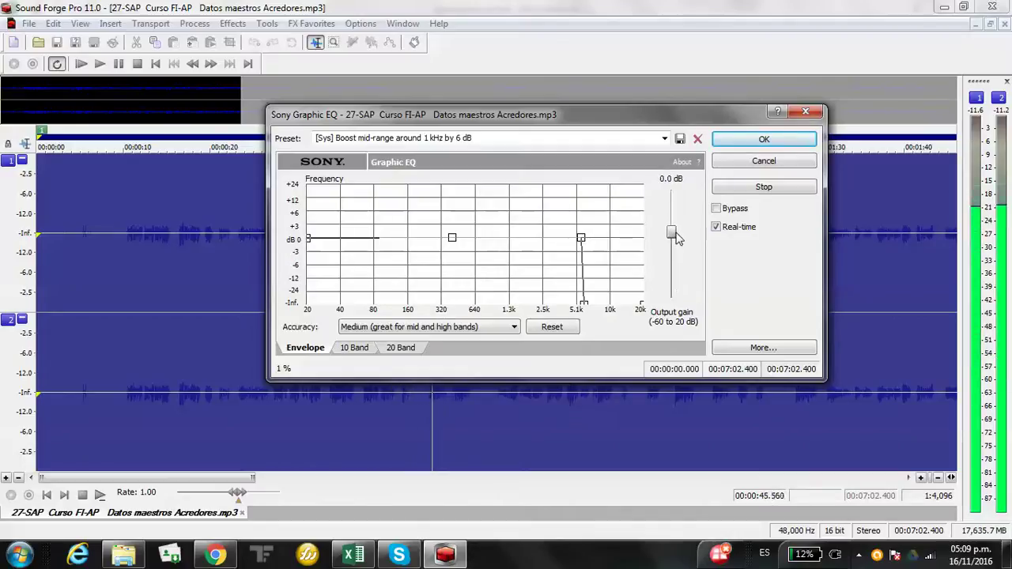
Step: Lower the high cut so the envelope leaves 0 dB near 4 kHz, passes about -5 dB and falls vertically at about 5.1 kHz
double_click(584, 304)
double_click(585, 301)
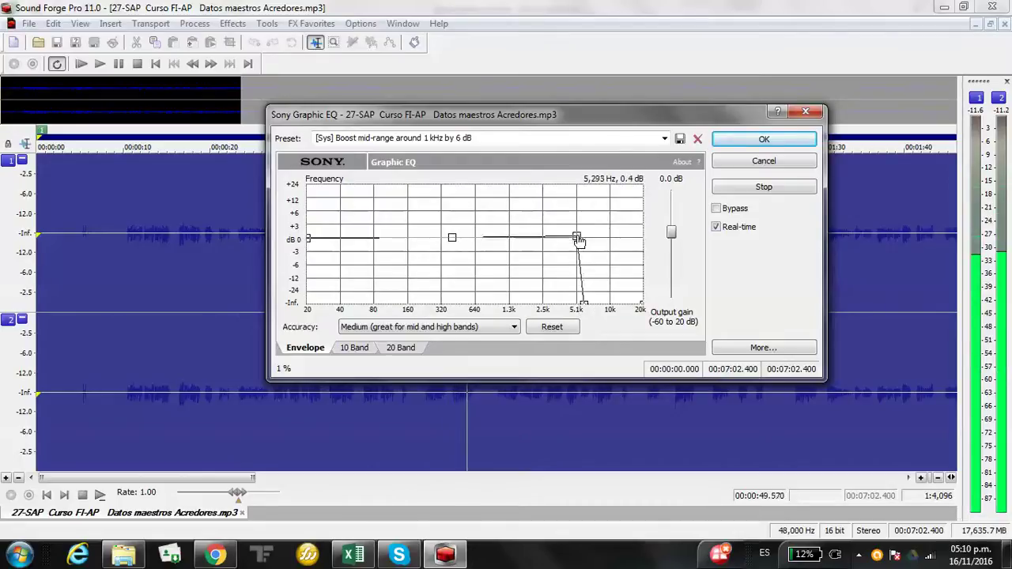
drag(583, 308, 579, 310)
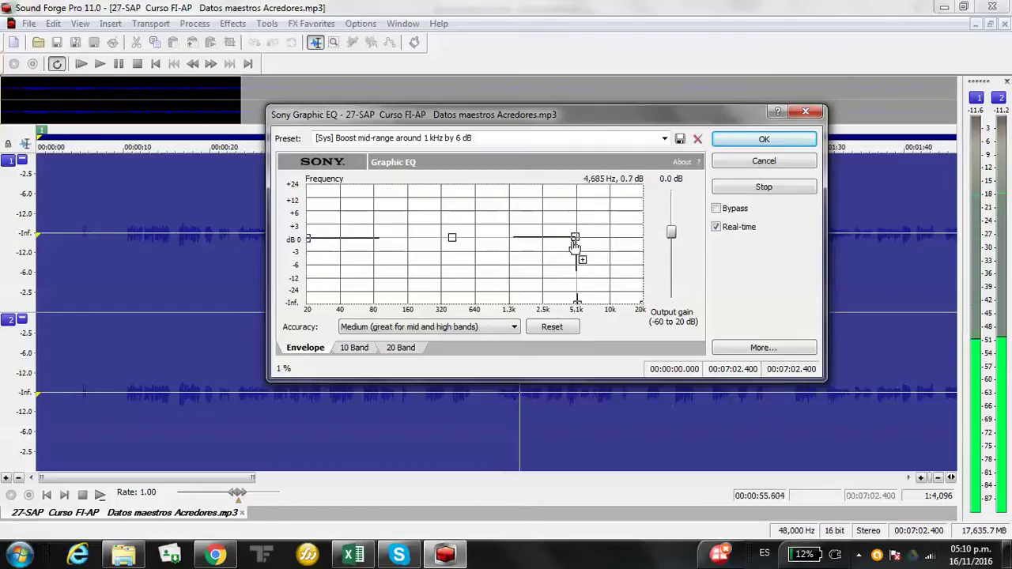
mouse_move(577, 239)
mouse_down()
mouse_move(577, 247)
mouse_move(562, 241)
mouse_up()
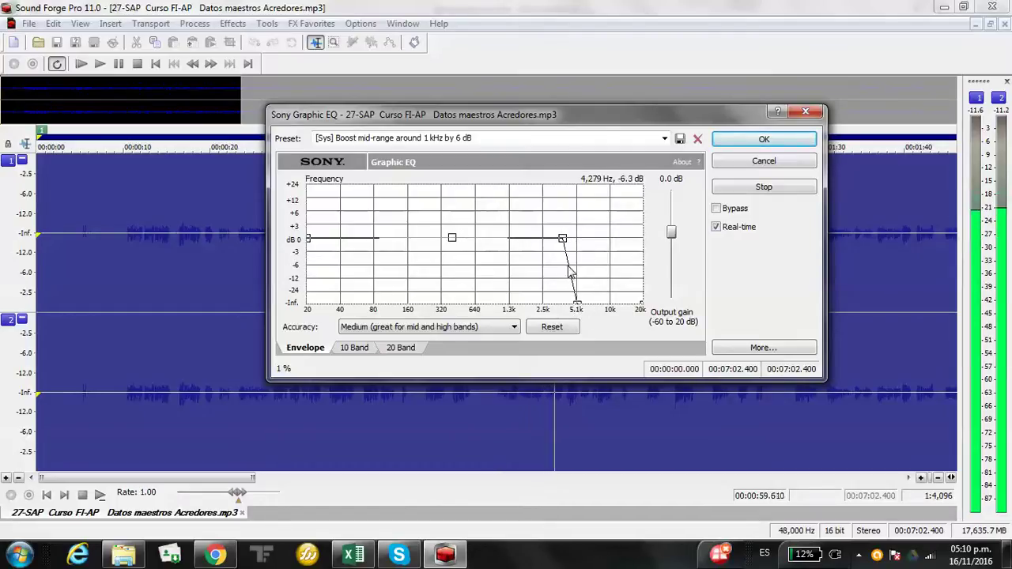
click(568, 266)
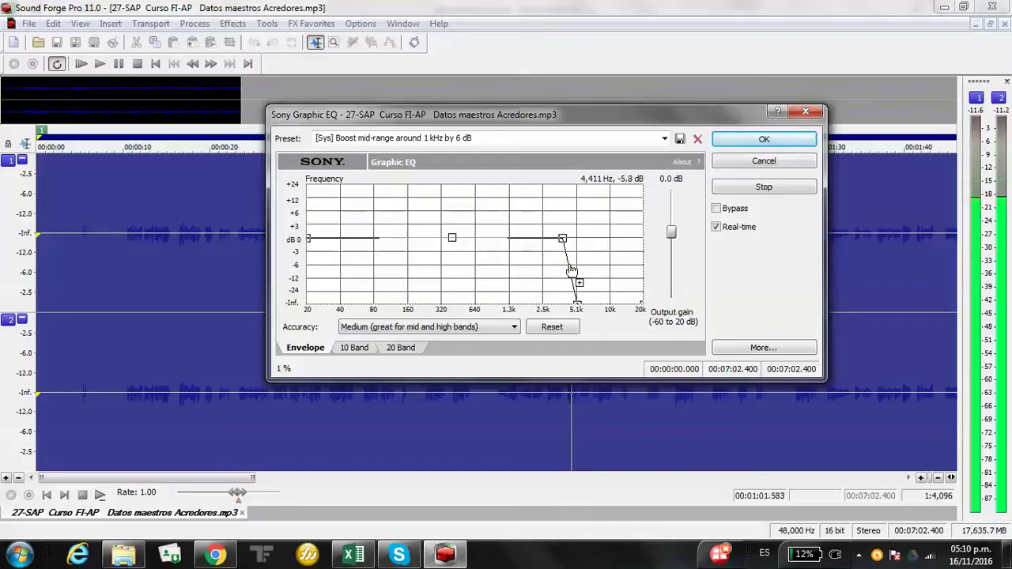
drag(569, 270, 583, 266)
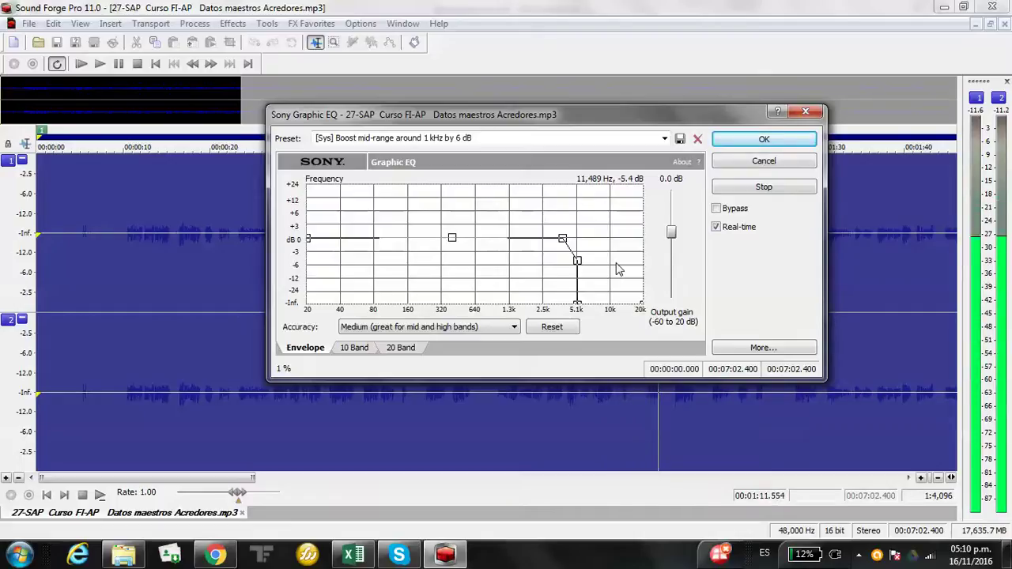
Step: Apply the Graphic EQ to the whole recording, play the result from the beginning and pause at about 23 seconds
click(764, 140)
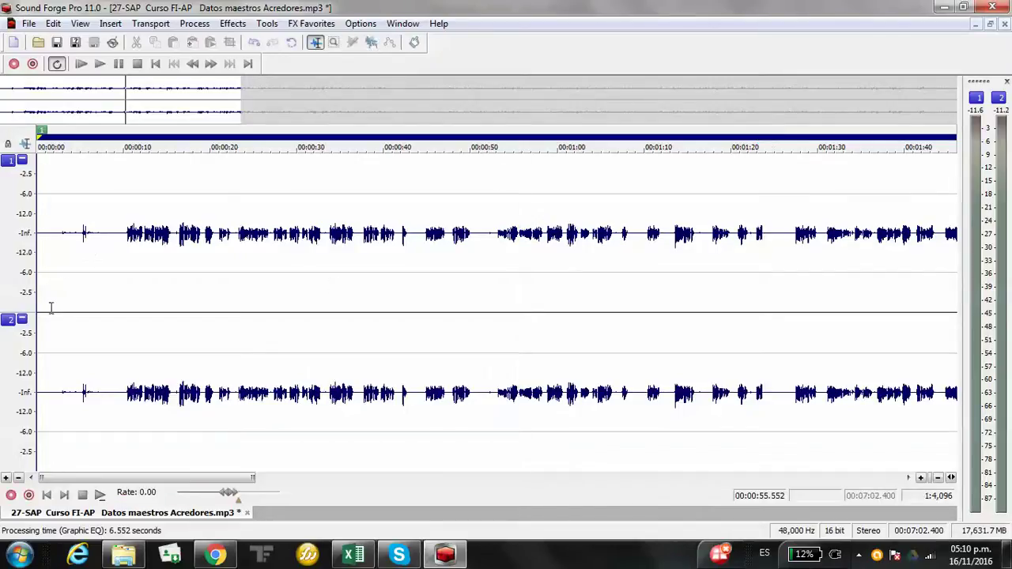
click(81, 67)
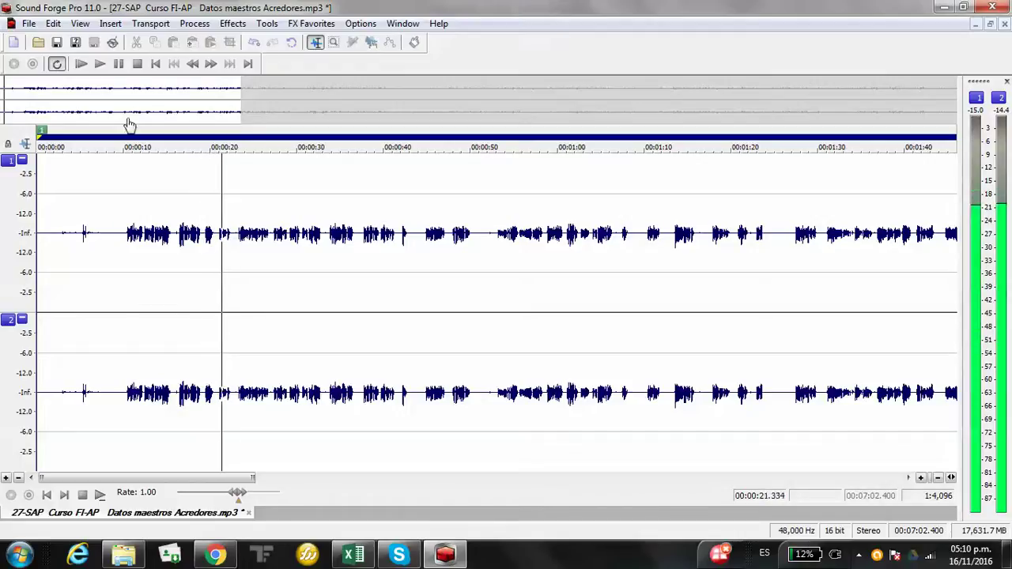
click(118, 65)
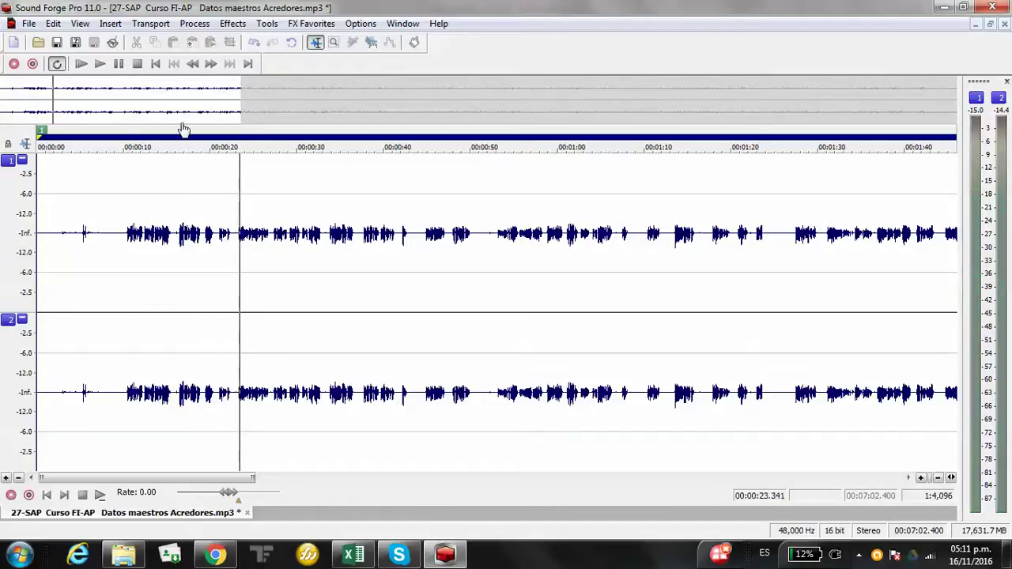
Step: Select the pause between phrases from 22.384 to 23.248 seconds and lower its volume with a gain of -16.43 dB
click(920, 477)
click(920, 478)
click(921, 477)
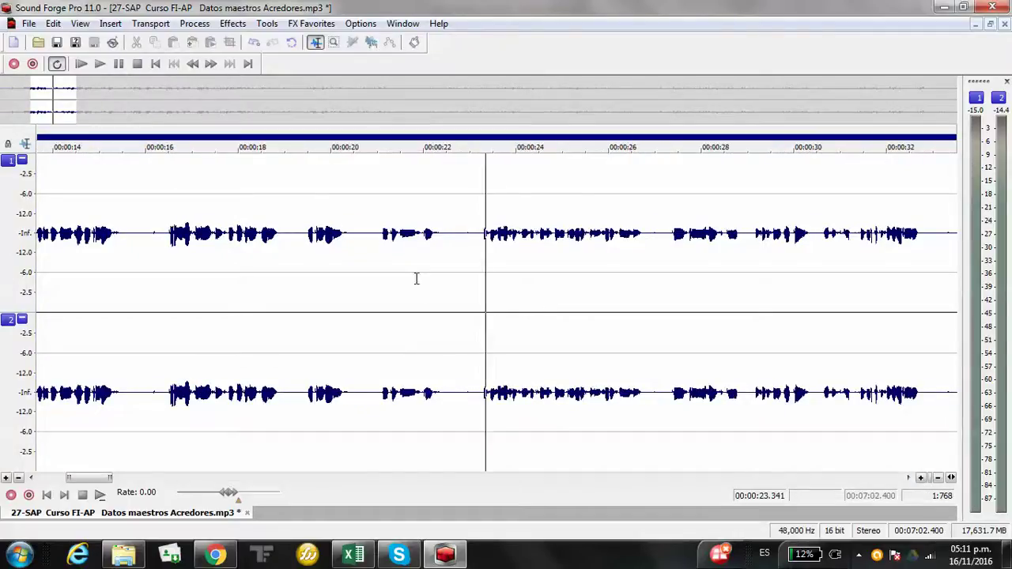
drag(440, 304, 479, 298)
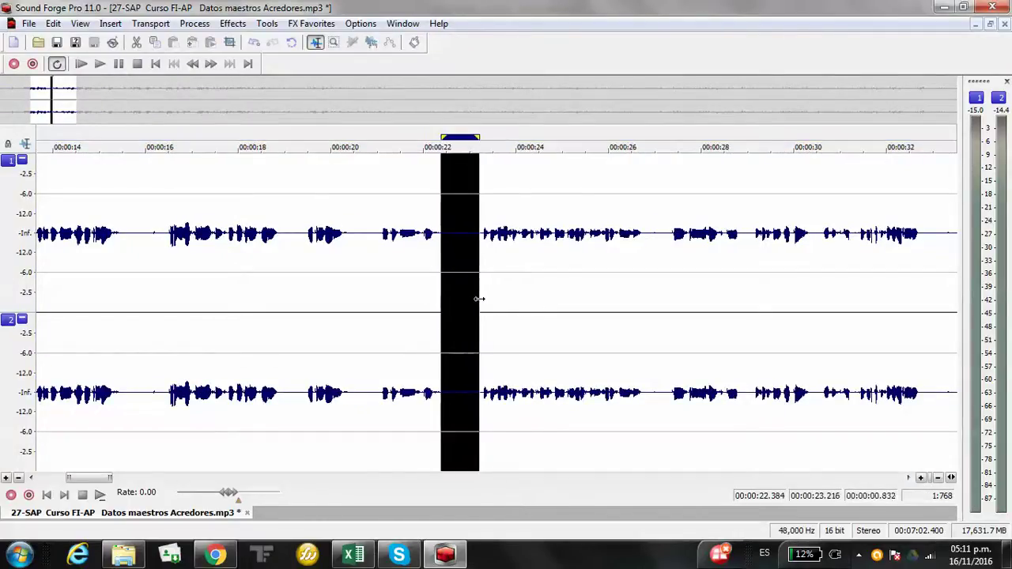
click(191, 24)
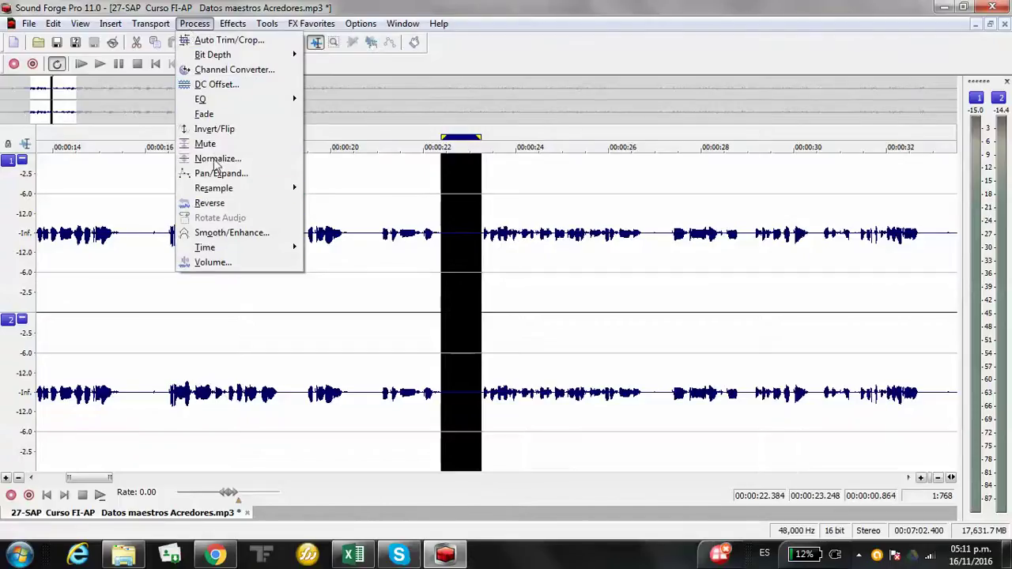
click(227, 264)
mouse_move(394, 205)
mouse_down()
mouse_move(388, 238)
mouse_move(389, 210)
mouse_up()
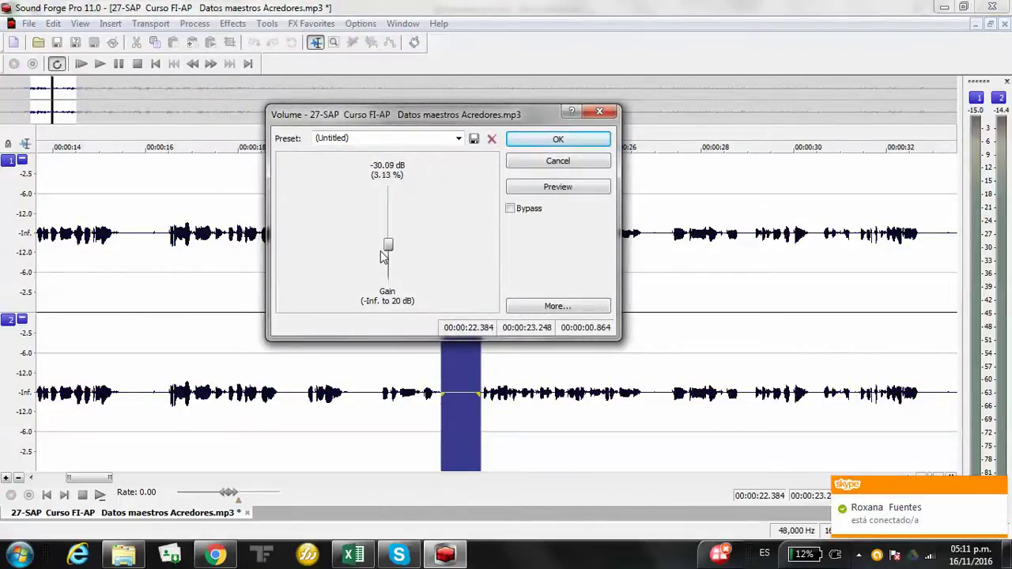
click(539, 140)
Step: Listen to the audio around the lowered pause with the loop region extended from about 21.7 to 28.4 seconds
click(427, 298)
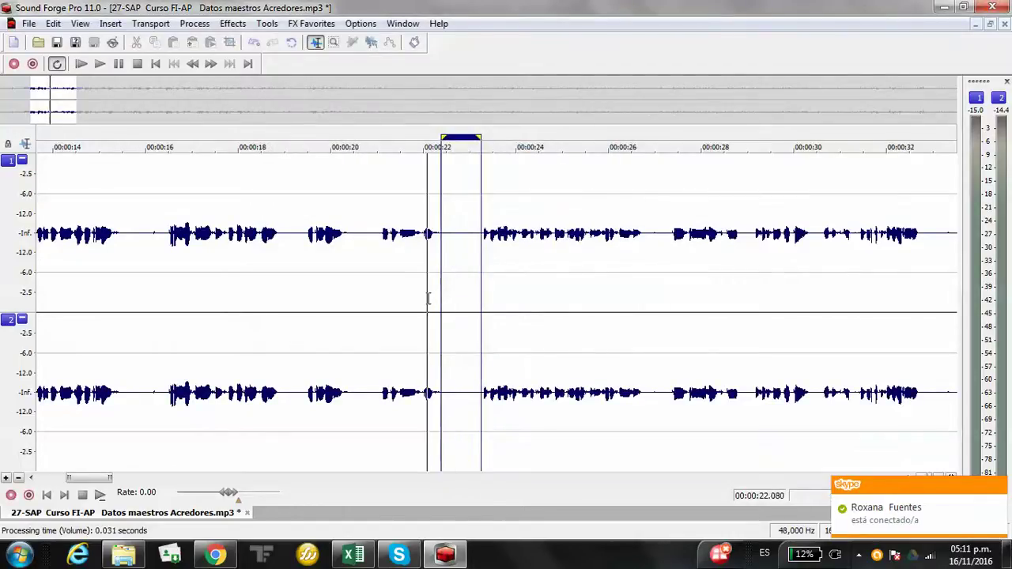
drag(410, 135, 522, 136)
click(422, 317)
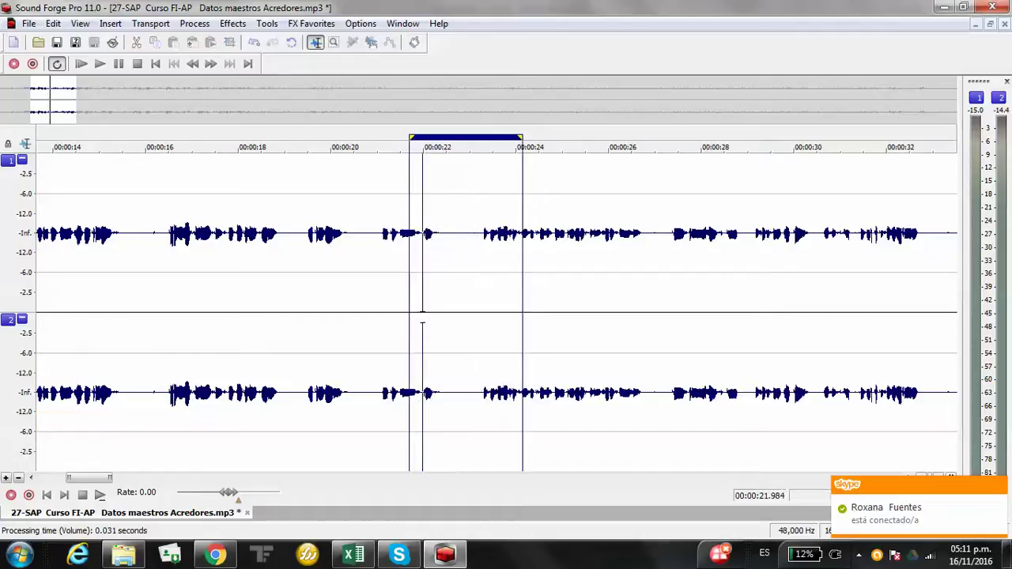
click(98, 64)
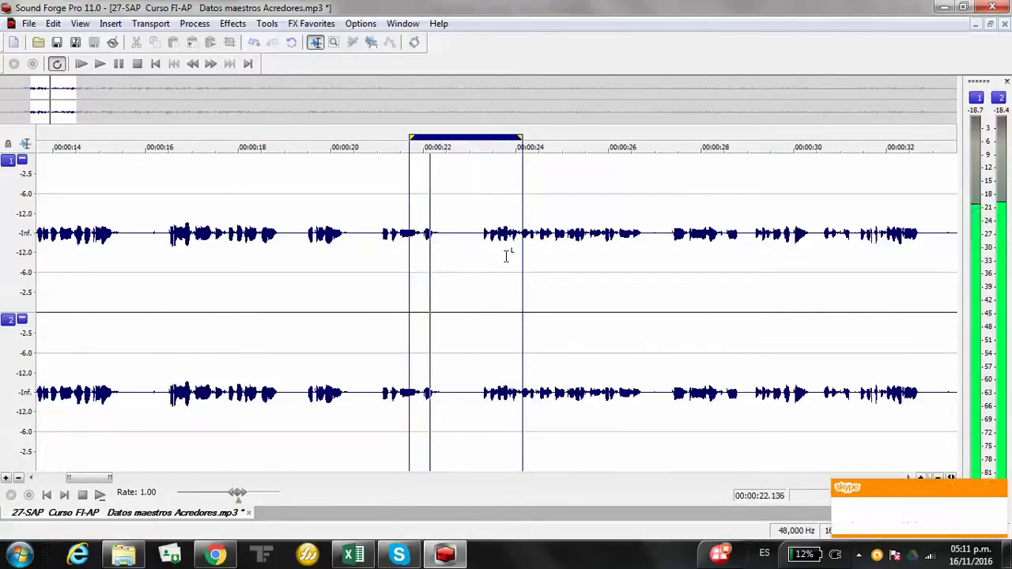
drag(532, 135, 719, 138)
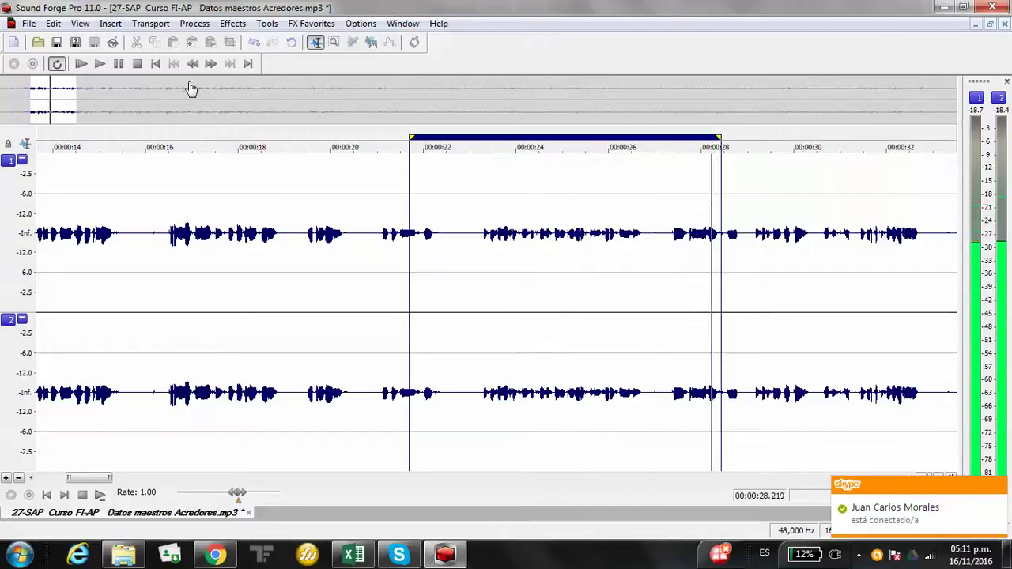
click(137, 63)
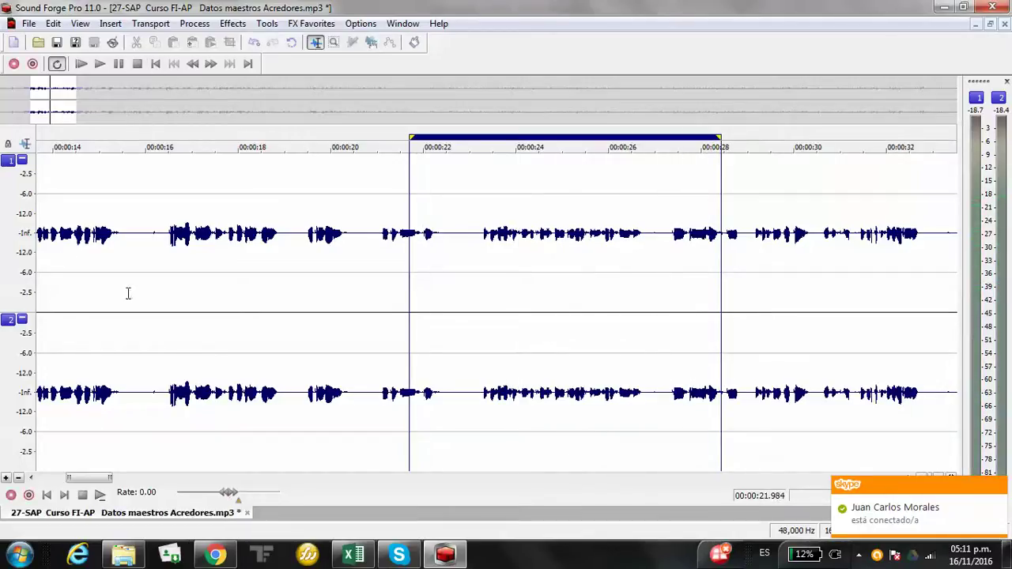
Step: Lower the volume of the pause from 15.456 to 16.432 seconds with a gain of -16.43 dB
drag(121, 301, 165, 302)
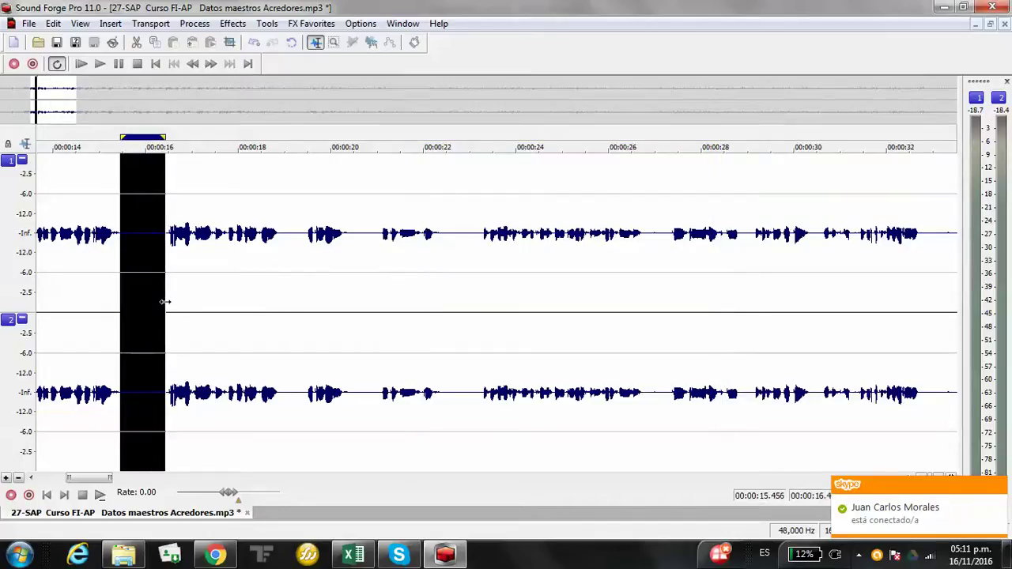
click(195, 23)
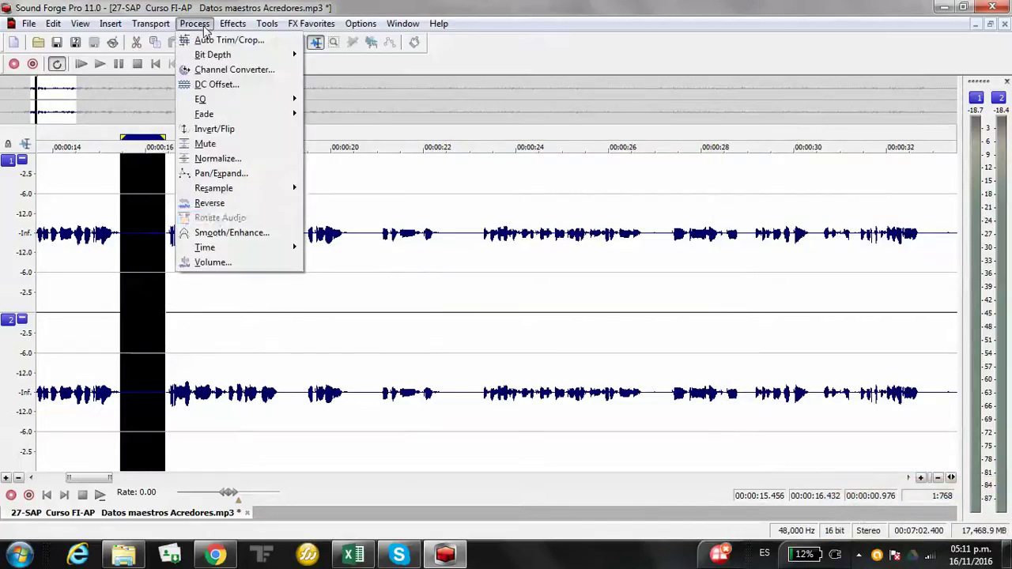
click(211, 266)
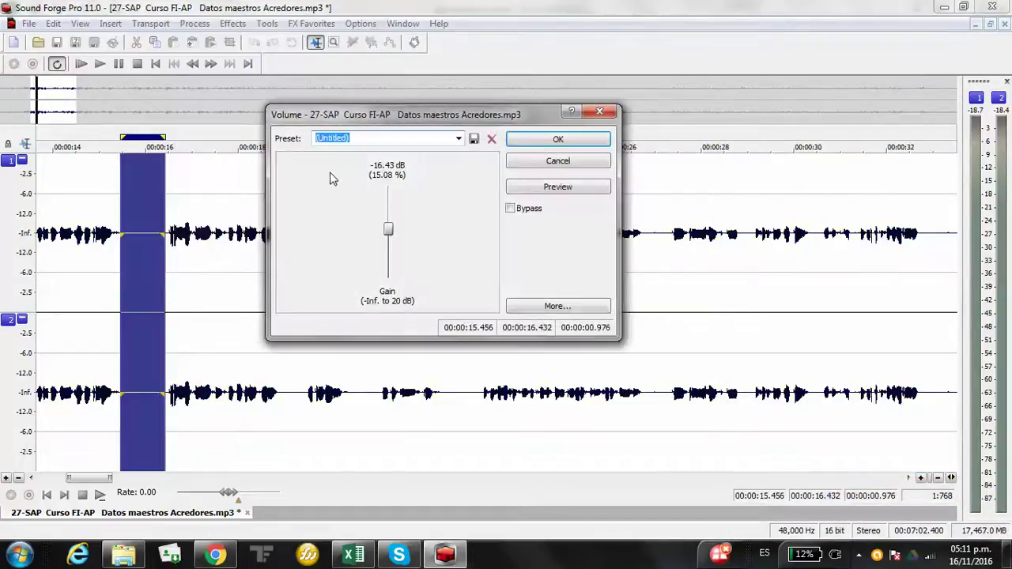
click(550, 140)
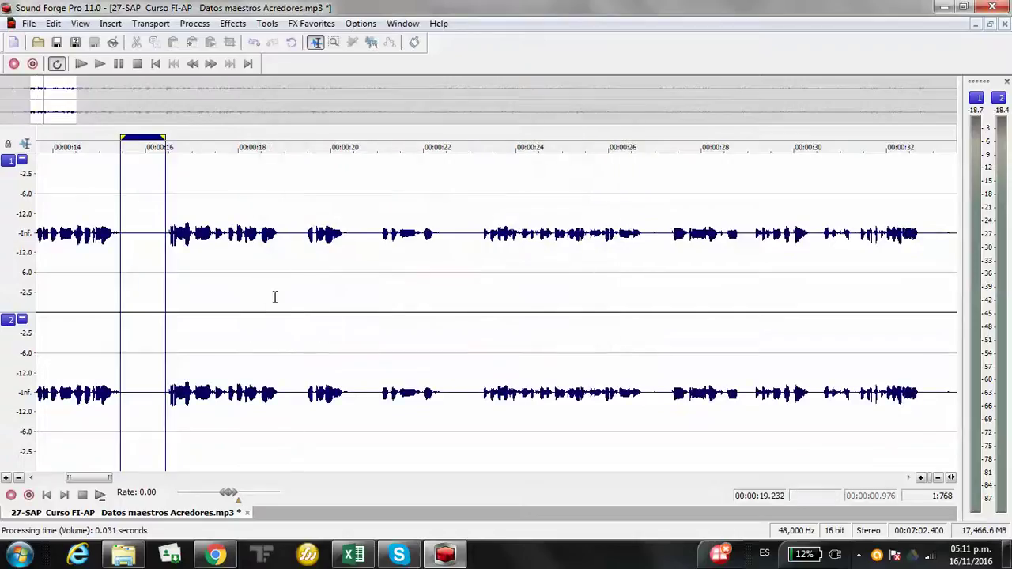
Step: Lower the volume of the pause from 18.832 to 19.520 seconds with a gain of -16.43 dB
mouse_move(274, 300)
mouse_down()
mouse_move(307, 302)
mouse_move(256, 302)
mouse_move(276, 316)
mouse_up()
click(268, 314)
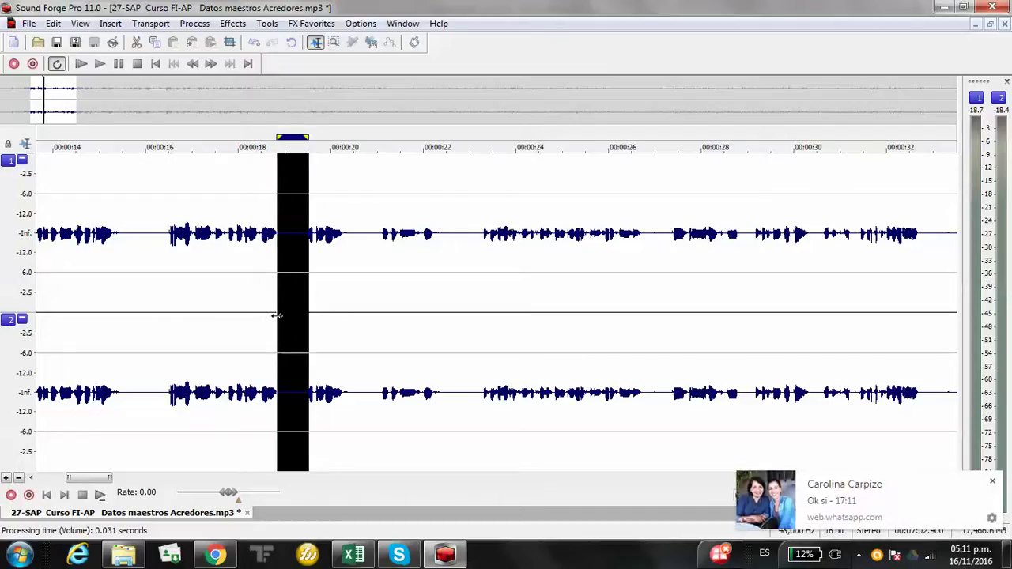
click(195, 23)
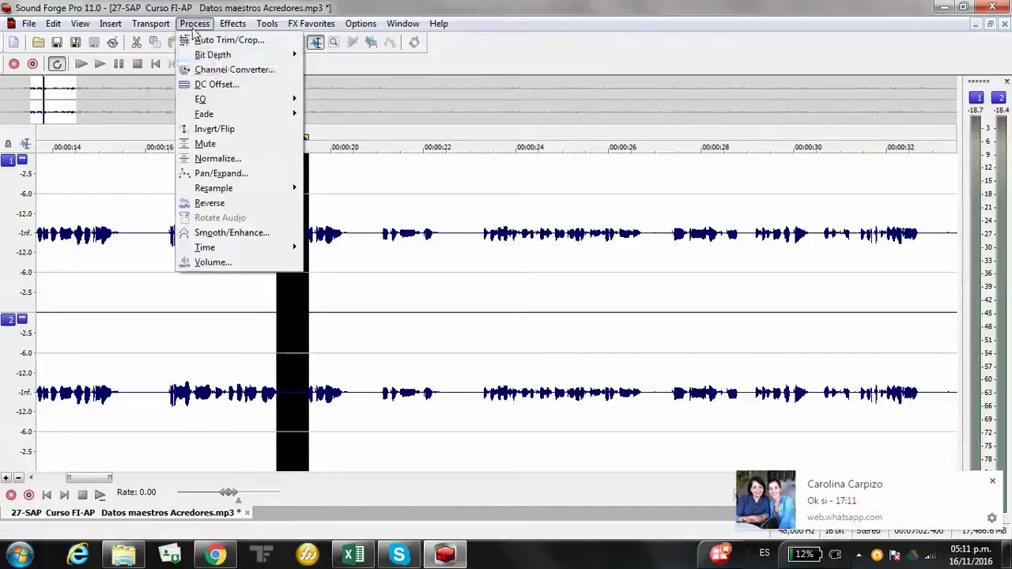
click(207, 262)
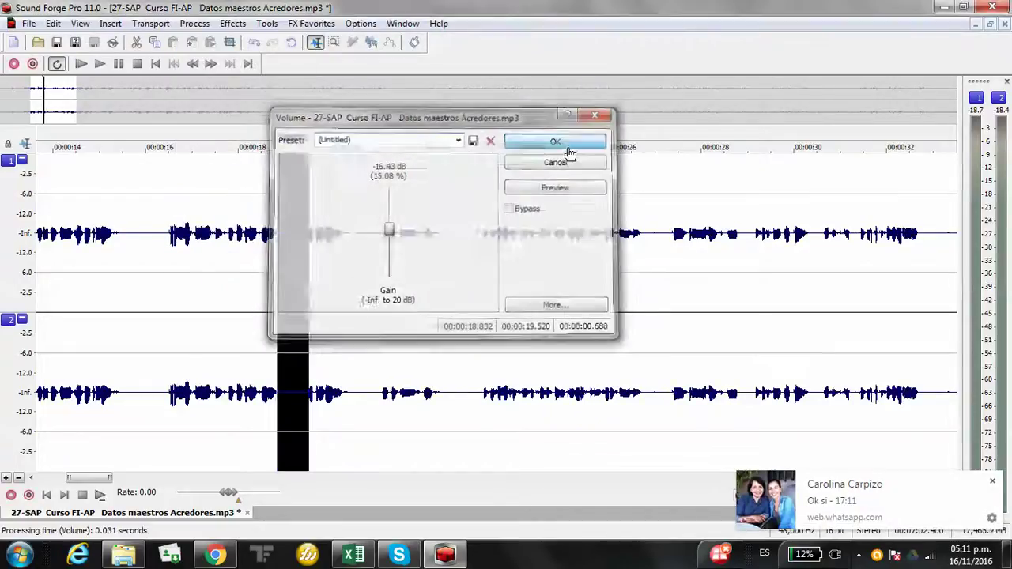
click(574, 147)
Step: Select the pause from 20.464 to 21.104 seconds and lower its volume with the same Volume gain
drag(352, 299, 375, 301)
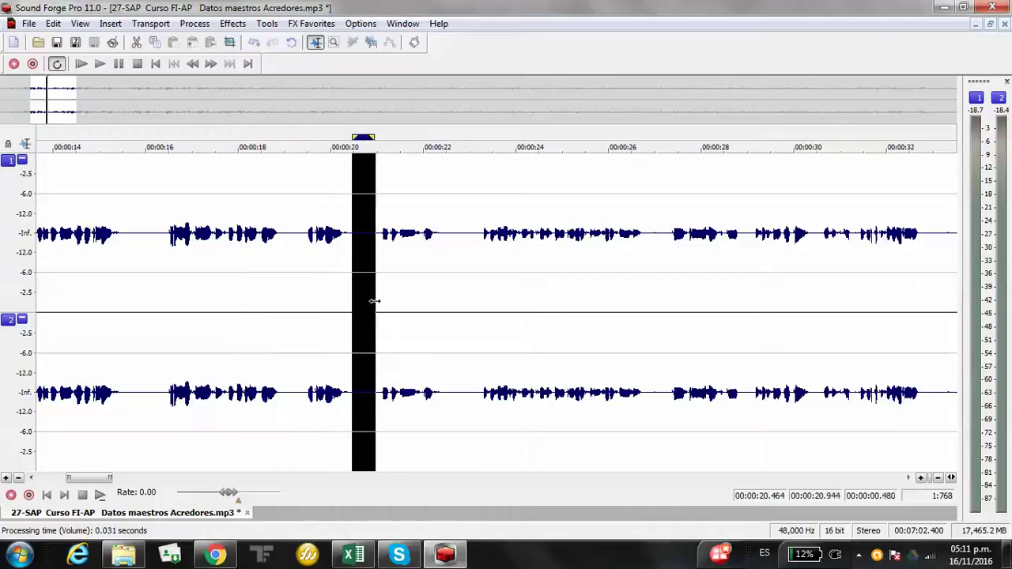
click(151, 23)
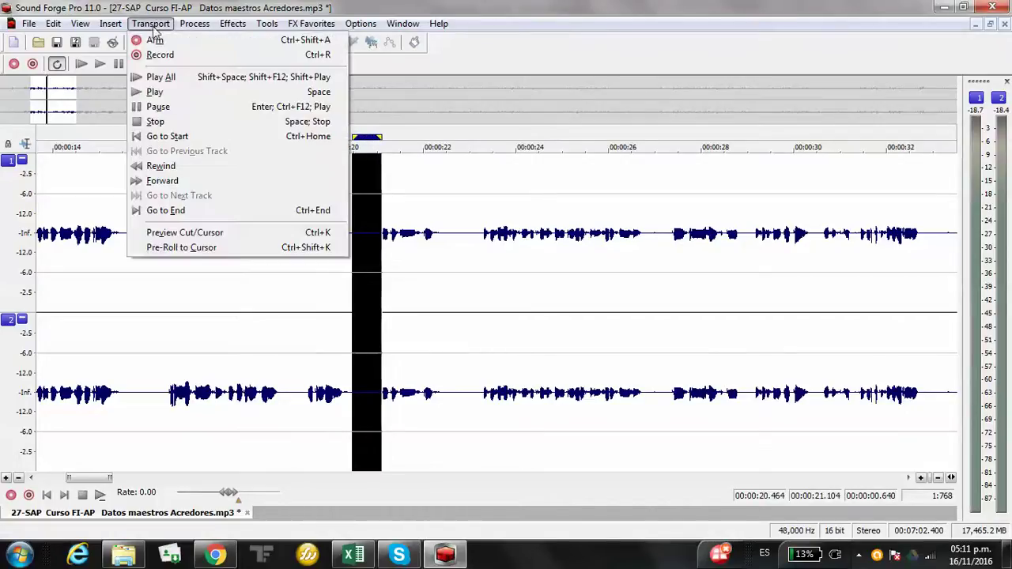
mouse_move(195, 23)
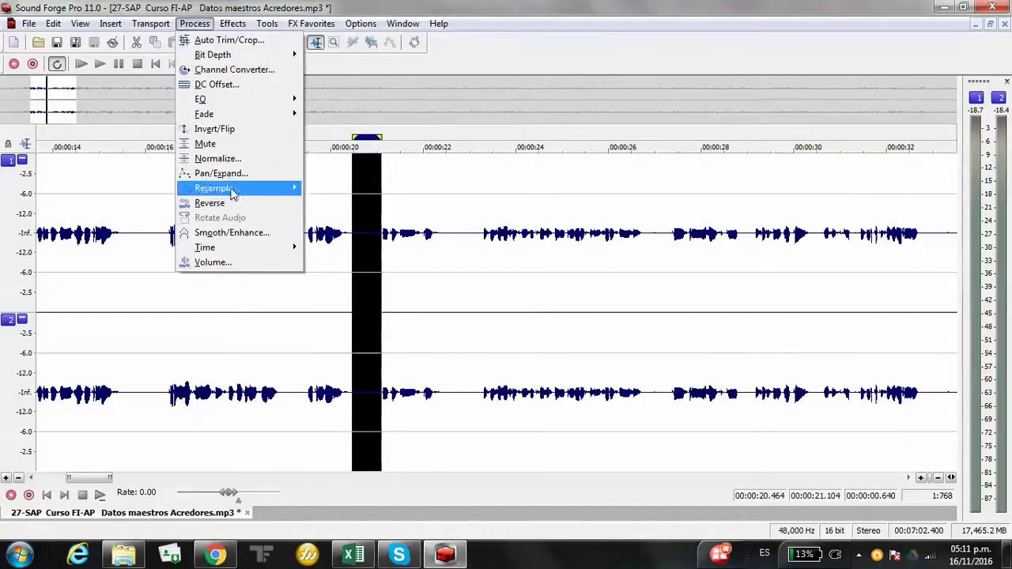
mouse_move(229, 101)
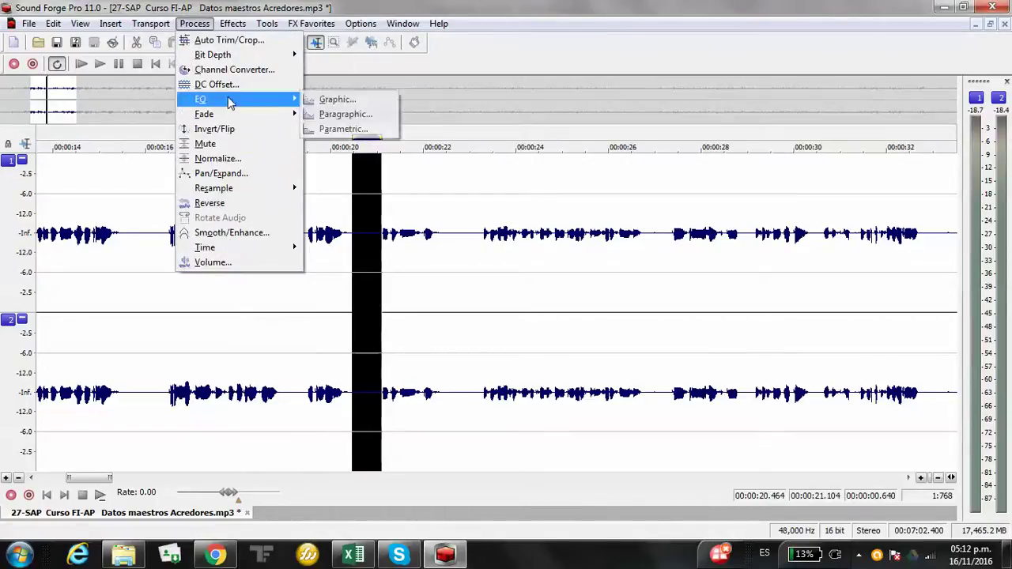
click(214, 262)
click(558, 140)
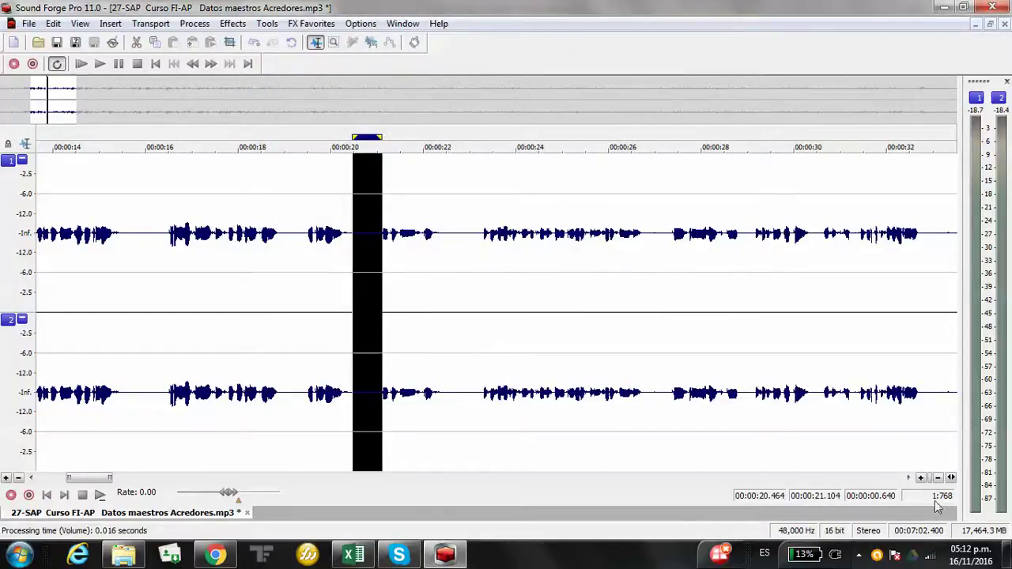
Step: Reselect the pause more precisely from 22.332 to 23.304 seconds and lower its volume by another 16.43 dB
click(921, 478)
click(920, 478)
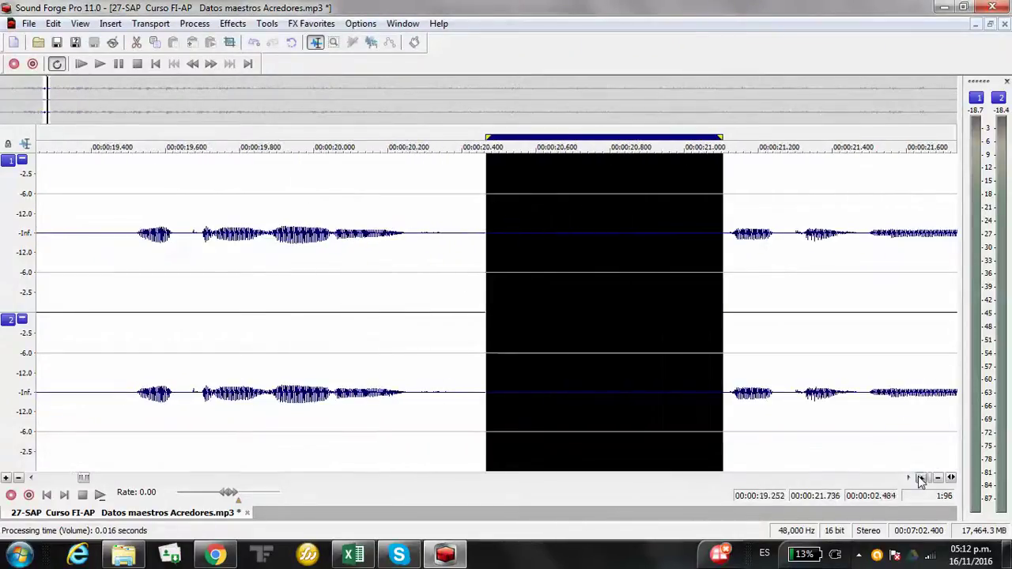
drag(909, 478, 910, 478)
drag(510, 312, 870, 319)
click(197, 24)
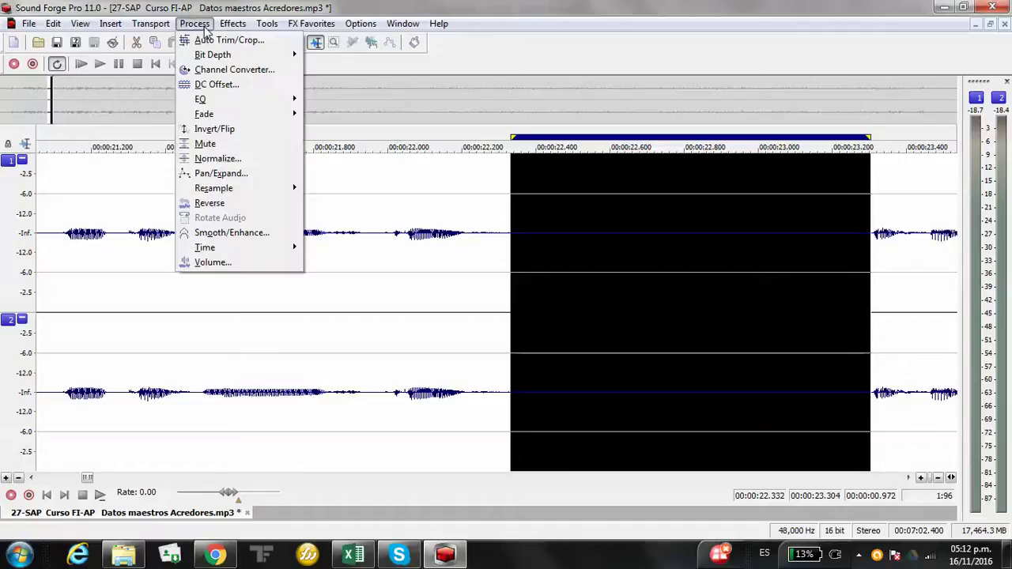
click(237, 262)
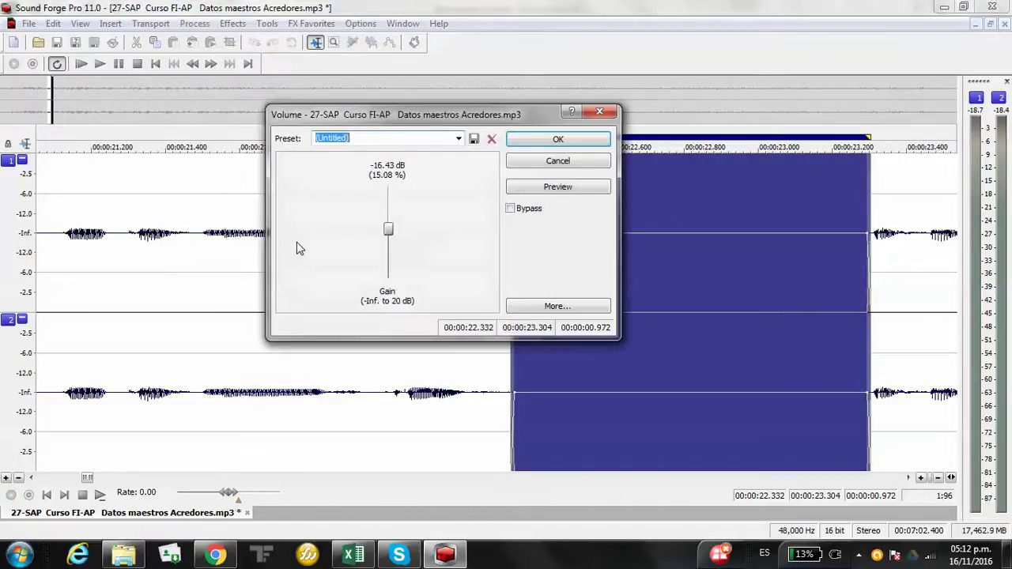
click(585, 142)
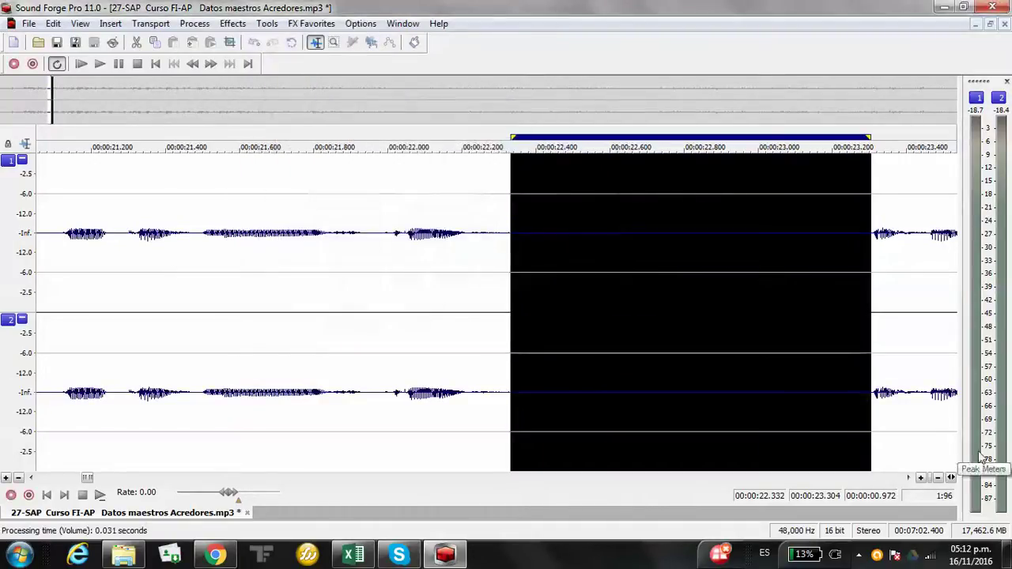
Step: Lower the volume of the pause from 26.726 to 27.406 seconds with a gain of -16.43 dB
click(909, 477)
drag(909, 479, 906, 478)
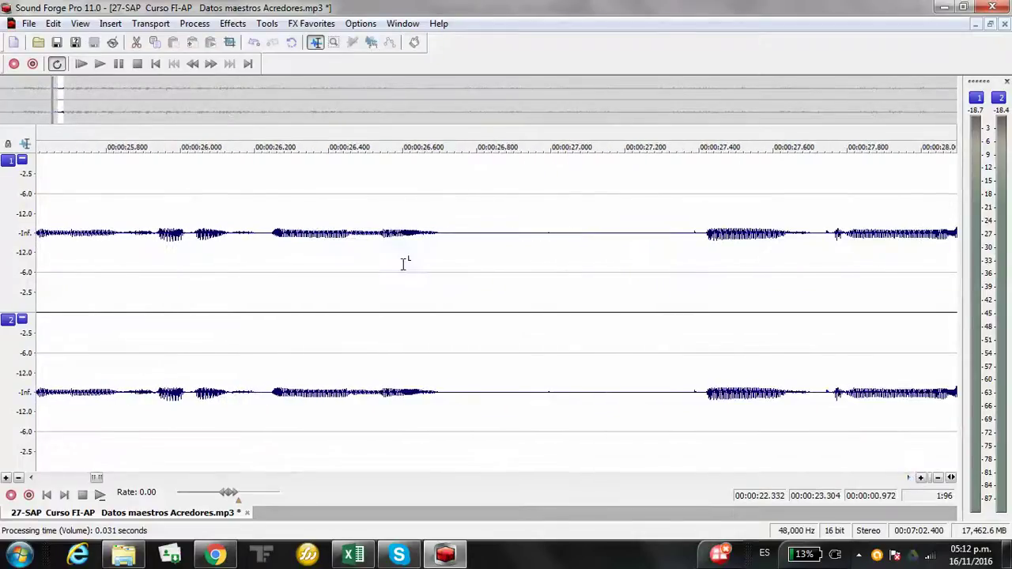
drag(448, 302, 701, 309)
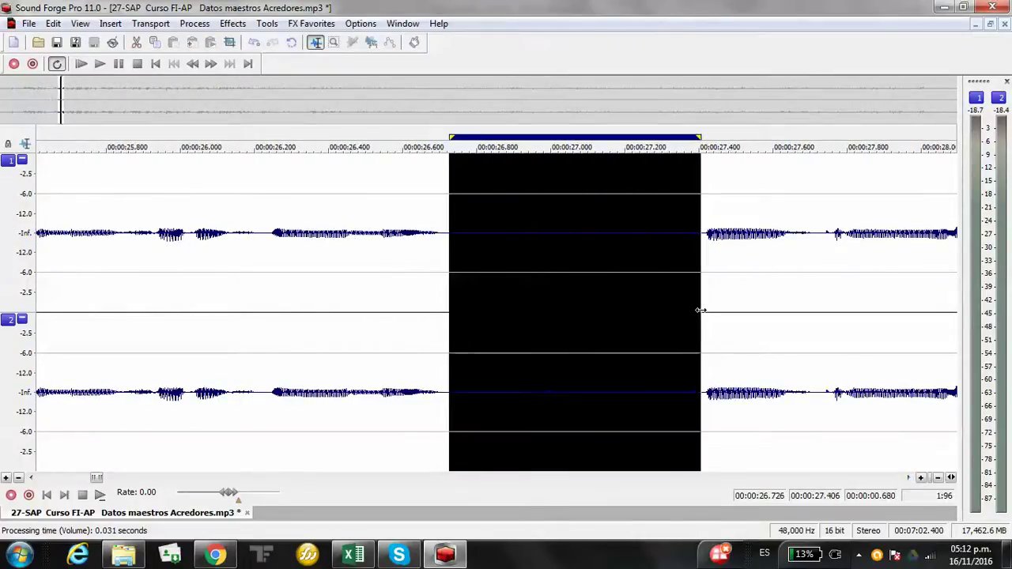
click(192, 24)
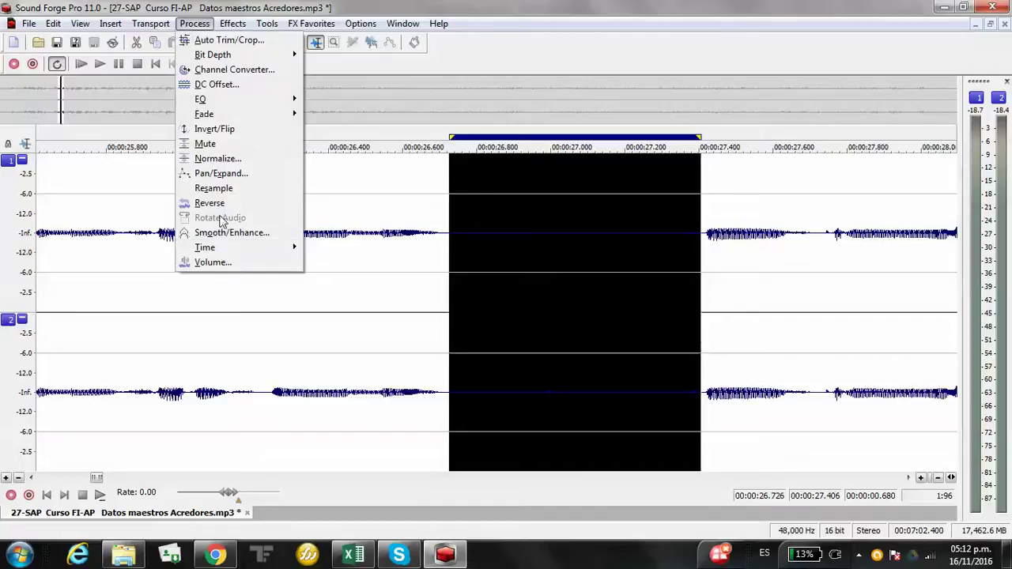
click(221, 264)
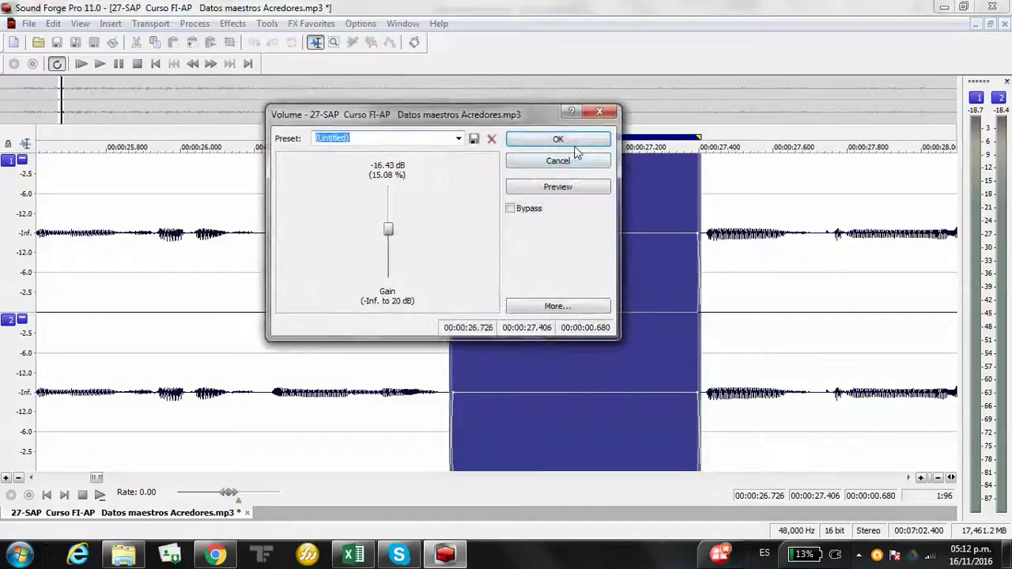
click(571, 141)
Step: Select the short pause from 28.468 to 28.554 seconds and lower its volume with the same Volume gain
click(908, 478)
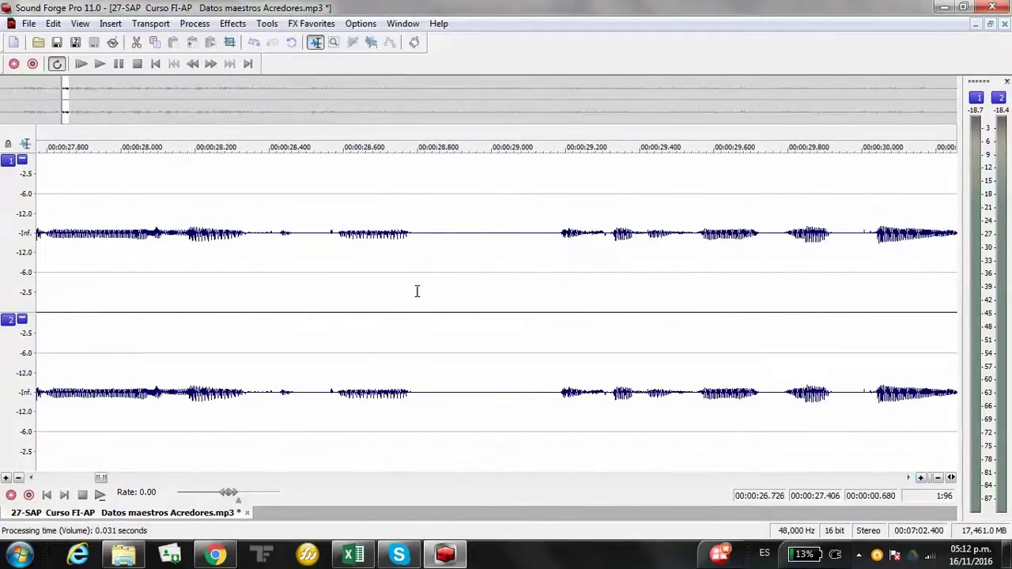
mouse_move(289, 305)
mouse_down()
mouse_move(326, 314)
mouse_move(295, 316)
mouse_up()
click(193, 23)
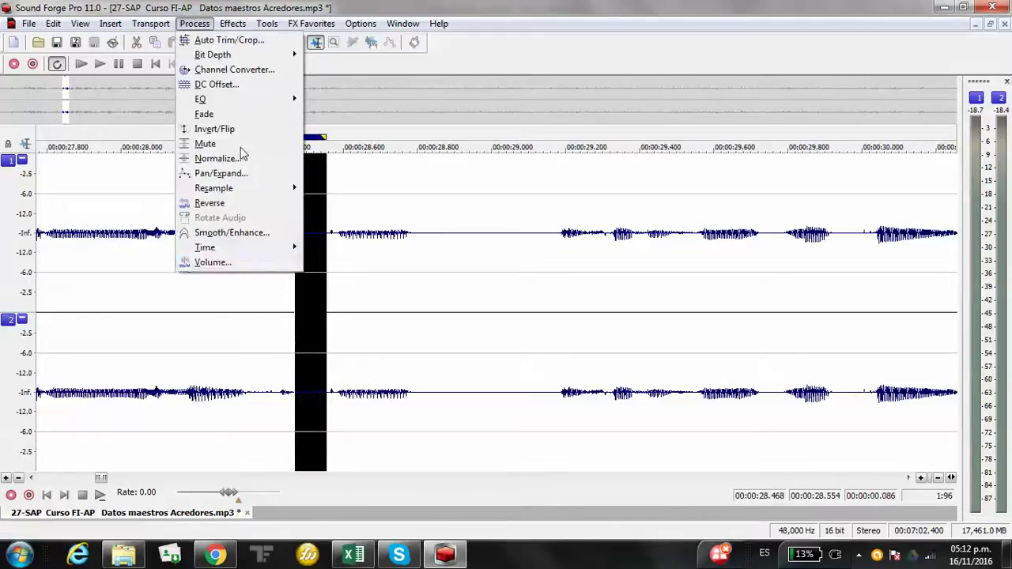
click(248, 266)
click(569, 146)
Step: Lower the volume of the pause from 28.820 to 29.182 seconds with a gain of -16.43 dB
drag(424, 309, 556, 306)
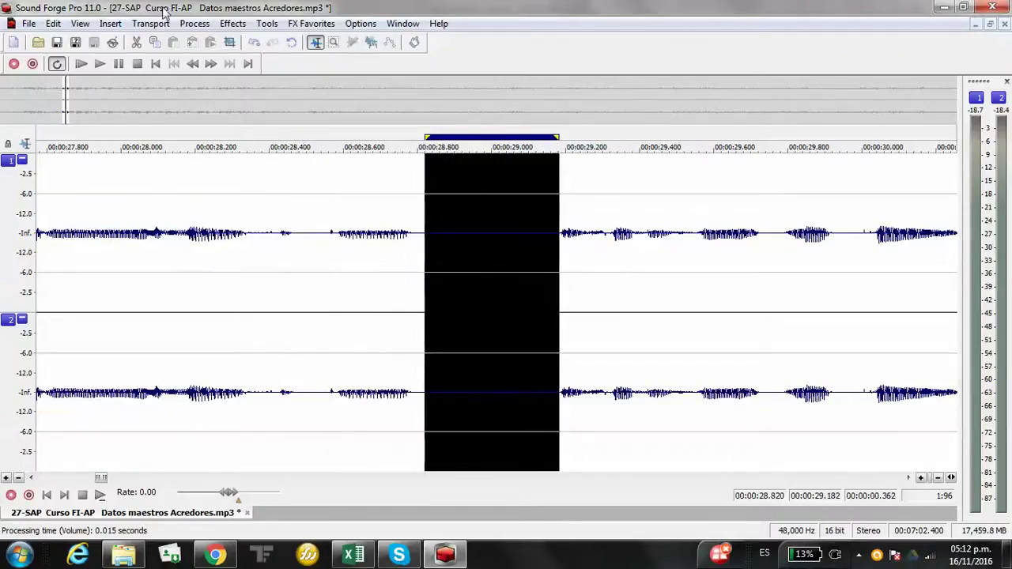
click(193, 23)
click(237, 266)
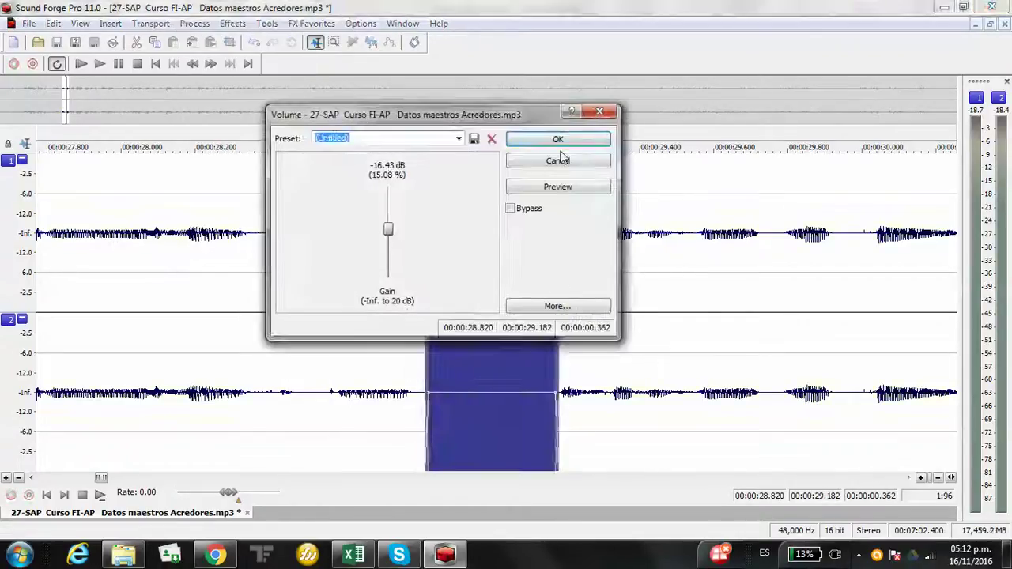
click(557, 139)
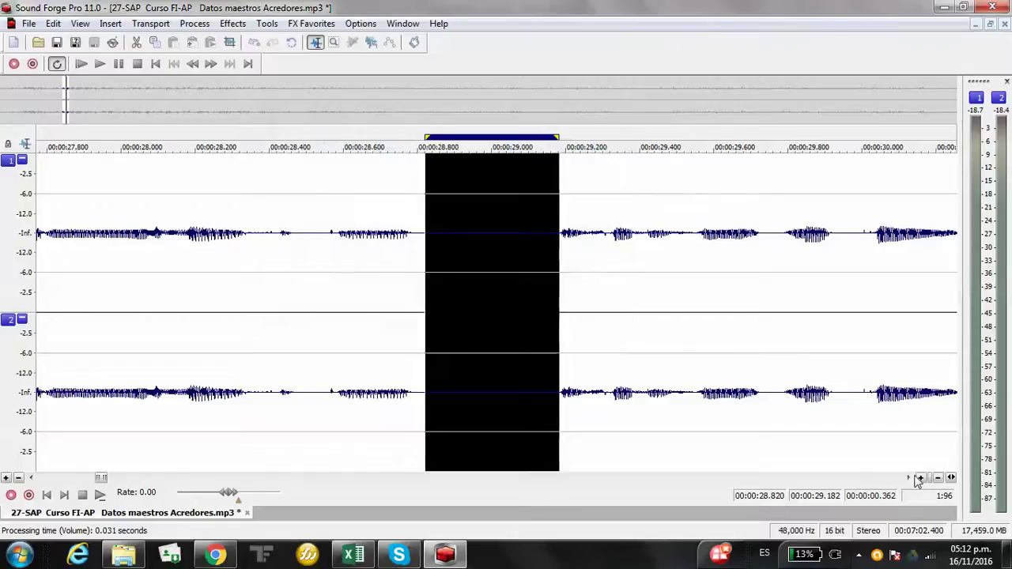
Step: Select the pause from 30.352 to 30.656 seconds and lower its volume with the same Volume gain
click(939, 479)
click(939, 479)
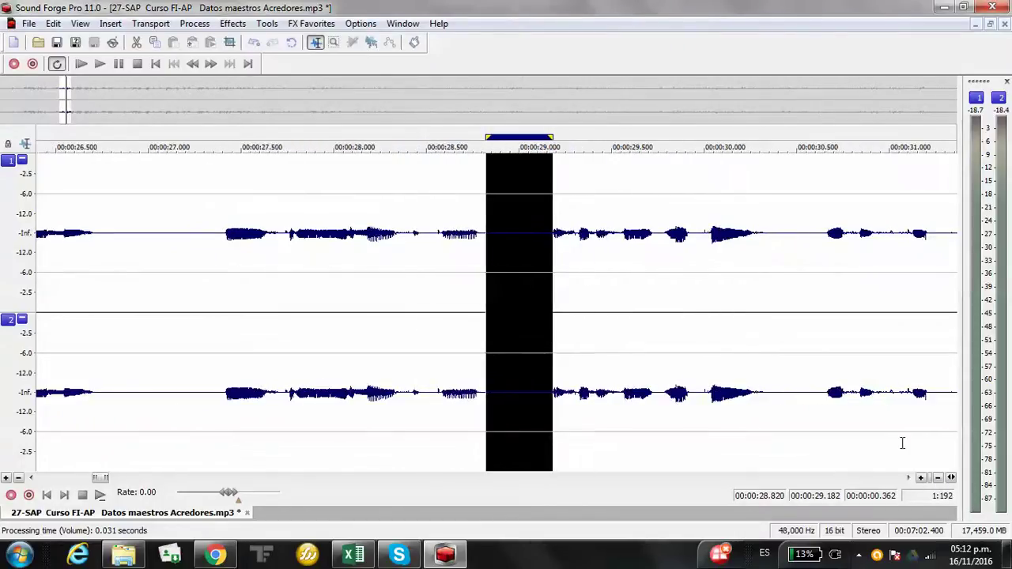
drag(768, 306, 823, 292)
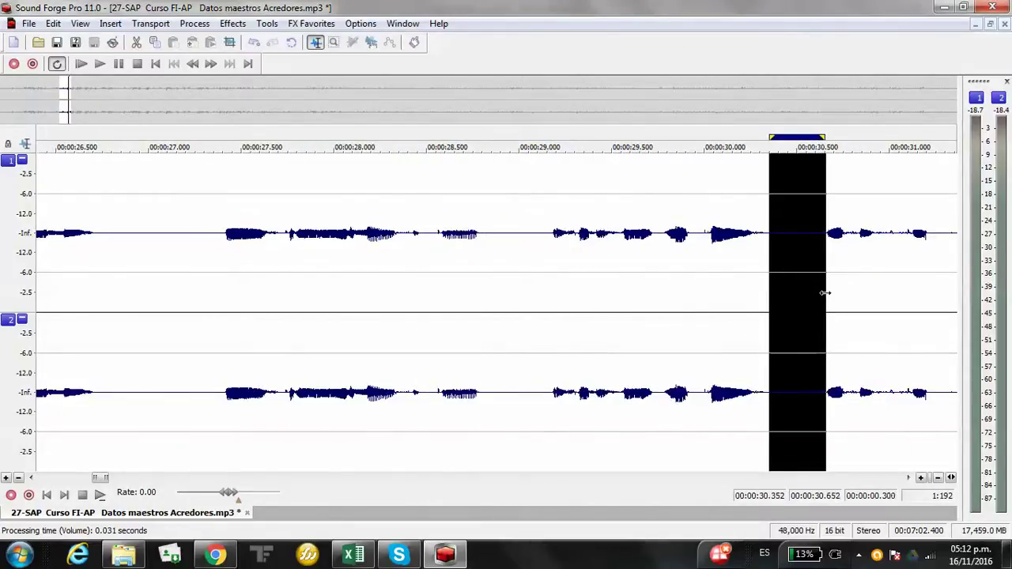
click(195, 23)
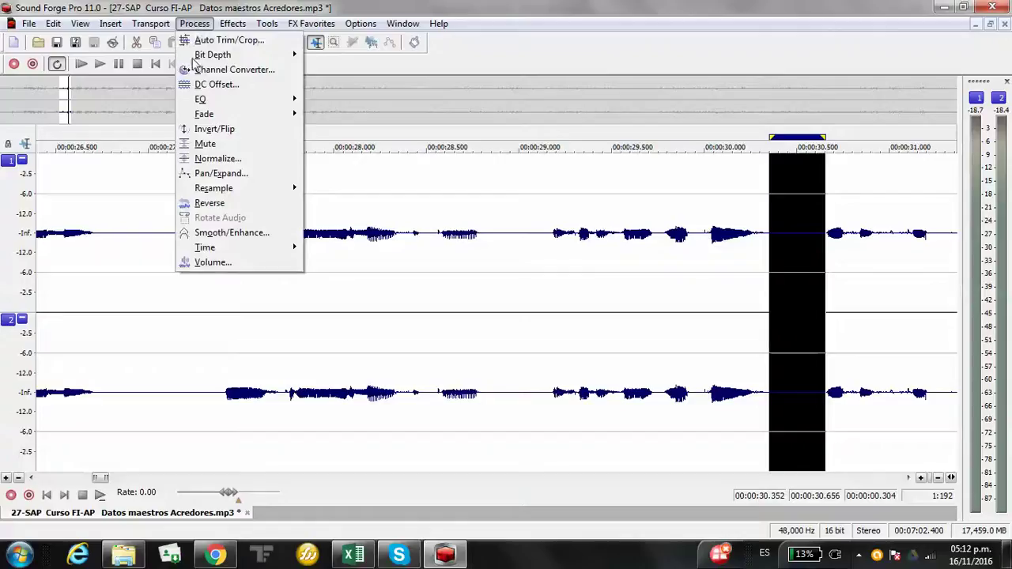
click(212, 261)
click(558, 141)
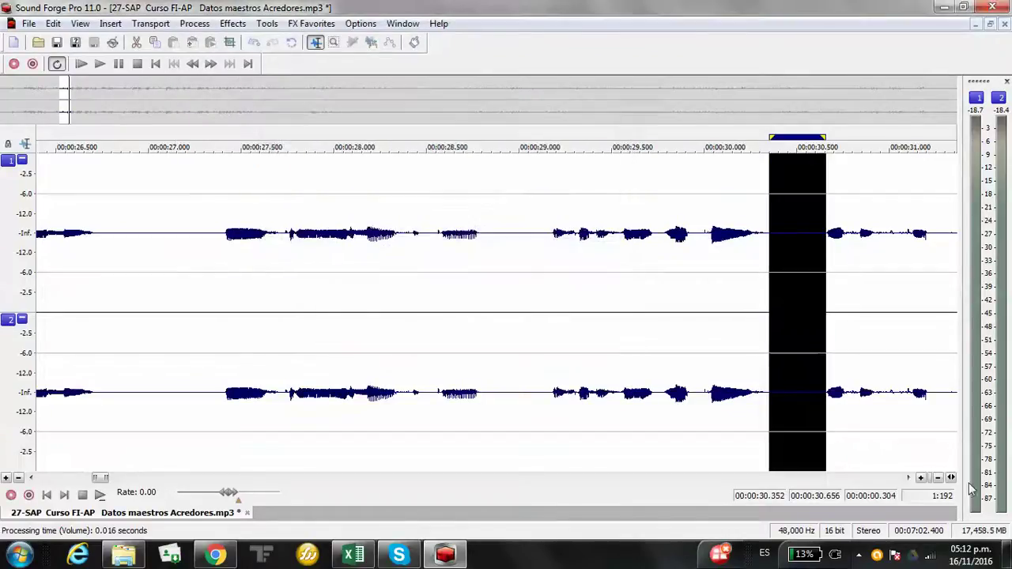
Step: Lower the volume of the pause from 31.208 to 31.444 seconds with a gain of -16.43 dB
click(909, 478)
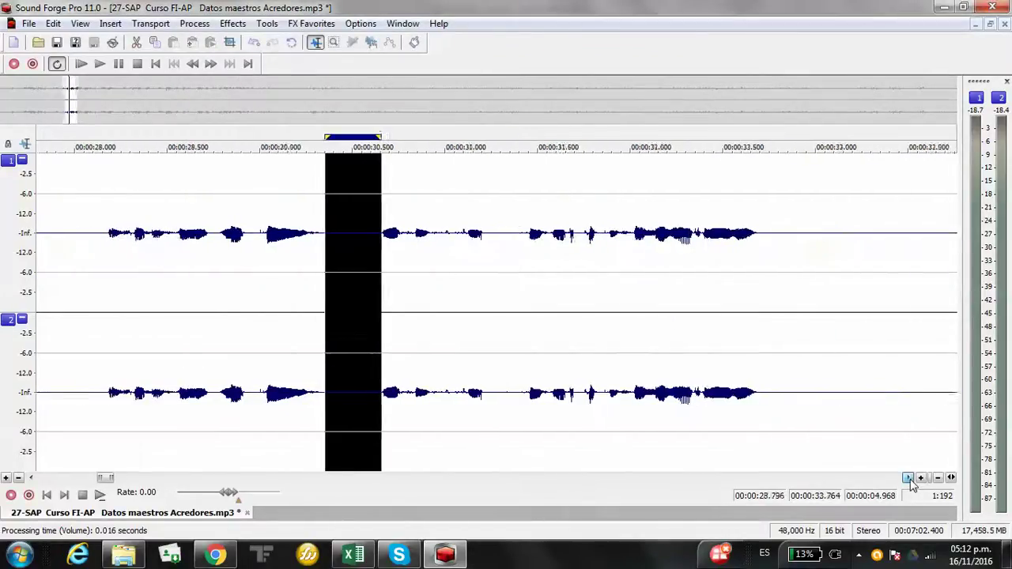
drag(307, 302, 349, 306)
click(194, 23)
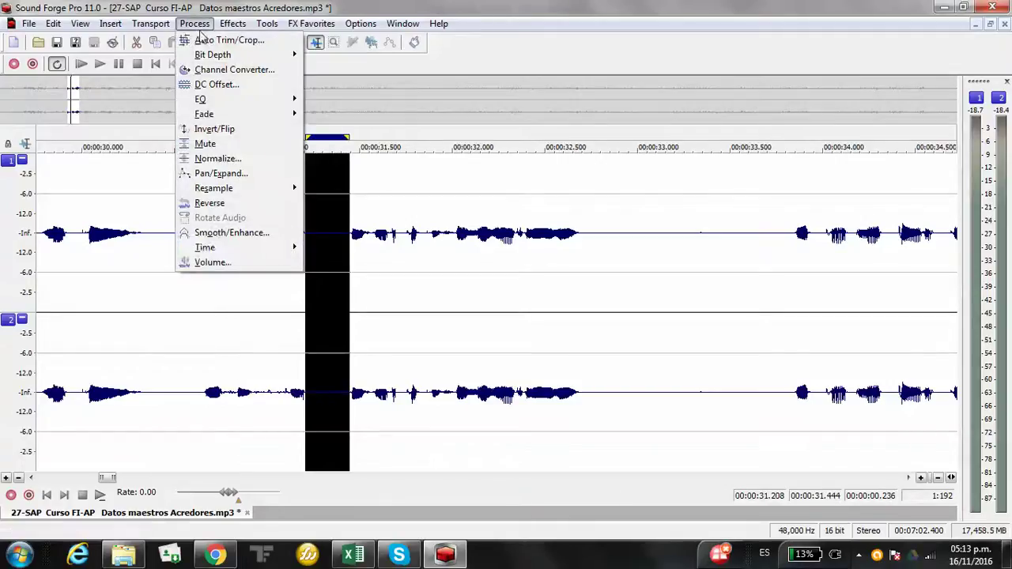
click(230, 262)
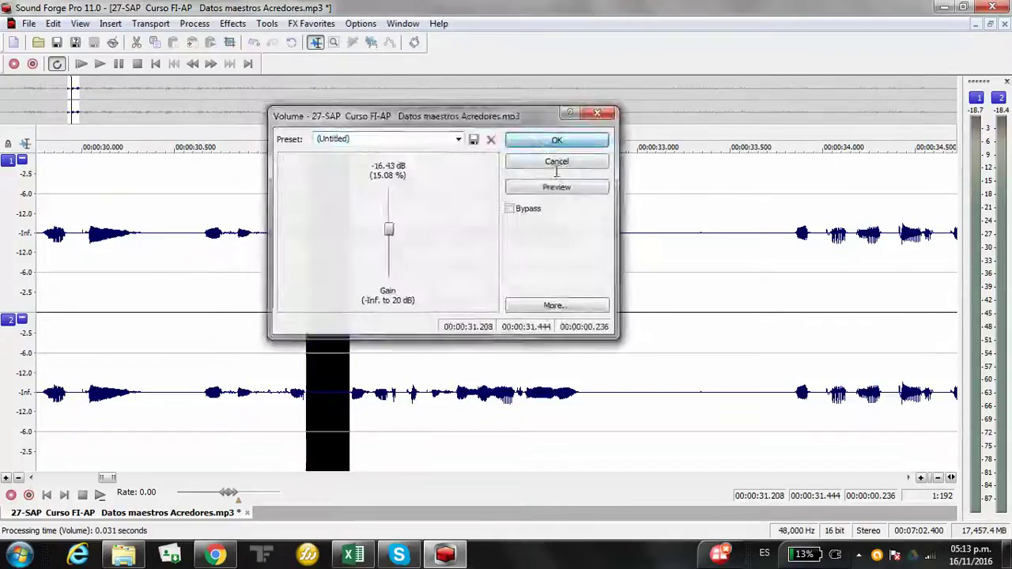
click(589, 140)
Step: Select the whole pause from 32.684 to 33.848 seconds and lower its volume with the same Volume gain
drag(587, 310, 793, 299)
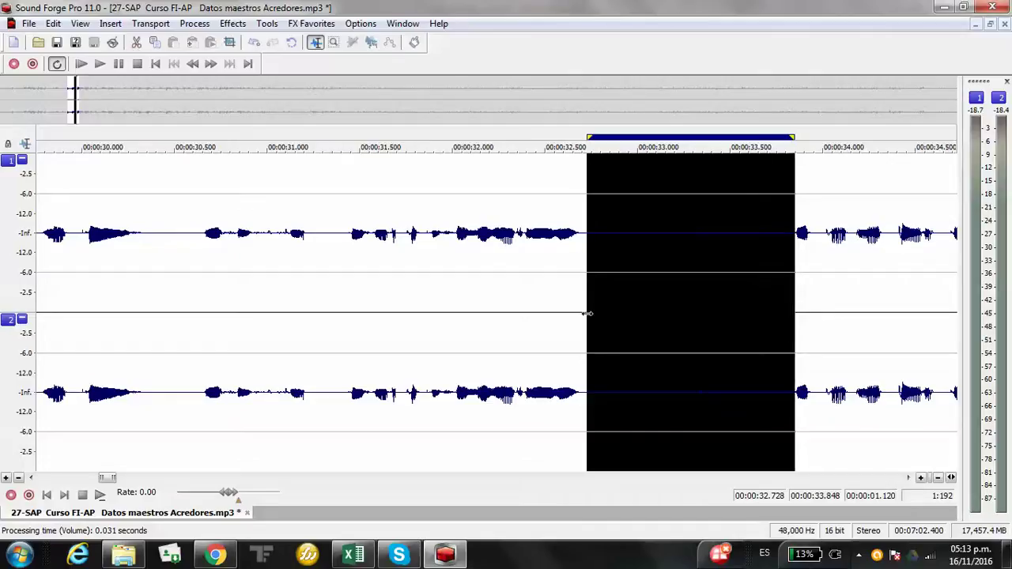
drag(588, 313, 579, 315)
click(194, 22)
click(208, 262)
click(554, 140)
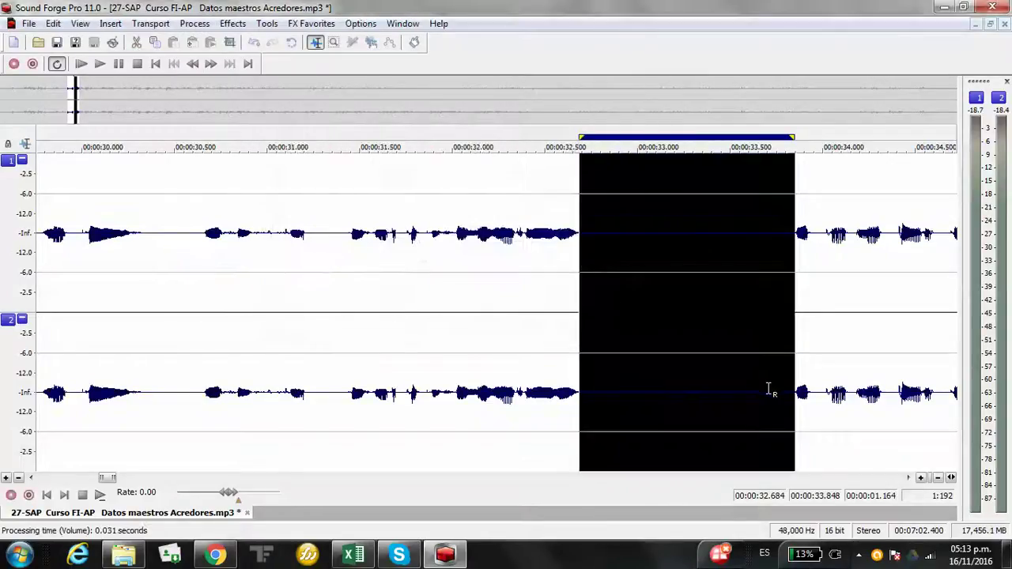
Step: Lower the volume of the short gap from 33.932 to 34.020 seconds with a gain of -16.43 dB
drag(908, 478, 909, 478)
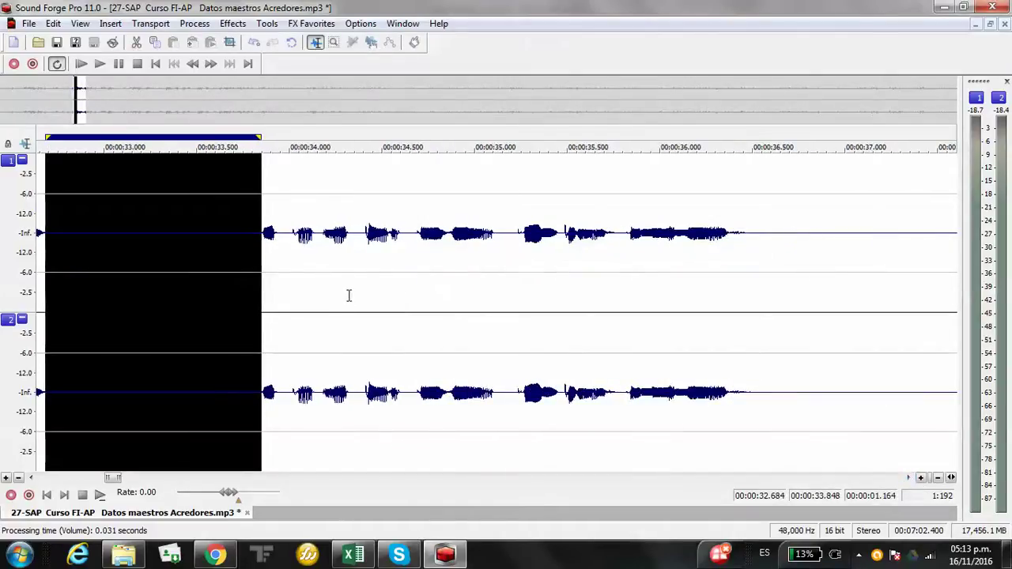
drag(275, 292, 294, 292)
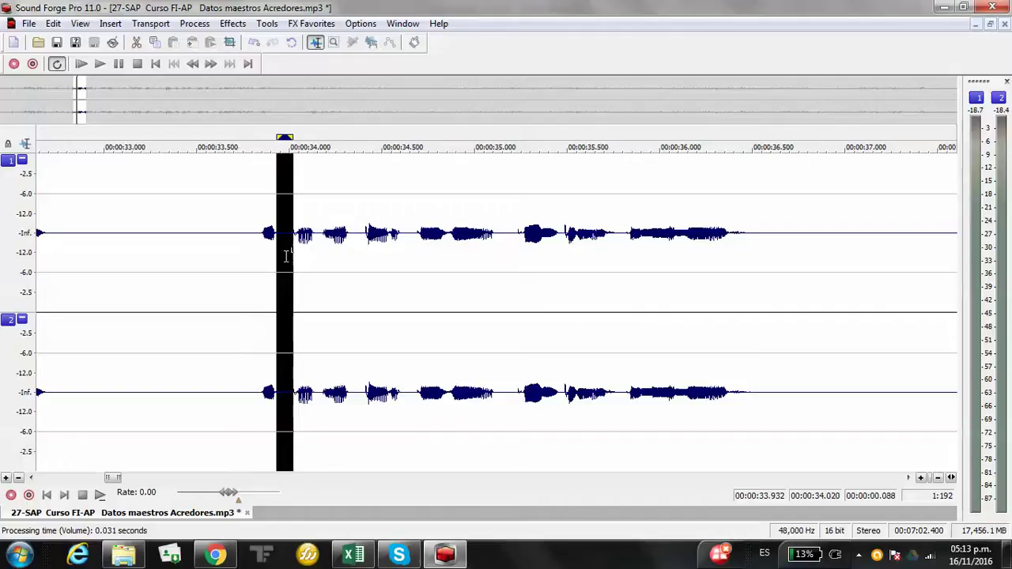
click(193, 26)
click(234, 262)
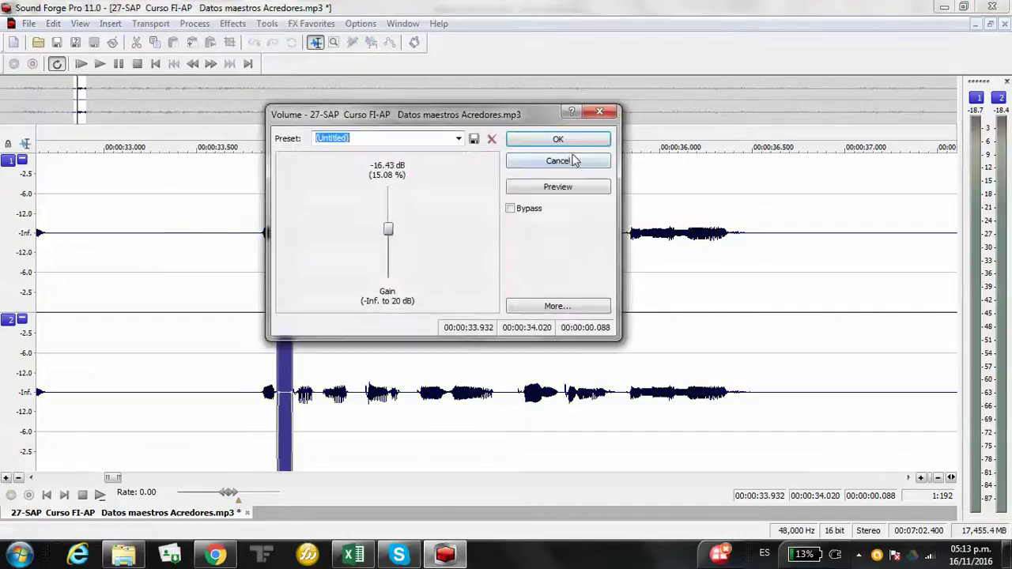
click(554, 146)
Step: Select the gap from 34.320 to 34.412 seconds and lower its volume with the same Volume gain
drag(348, 307, 363, 302)
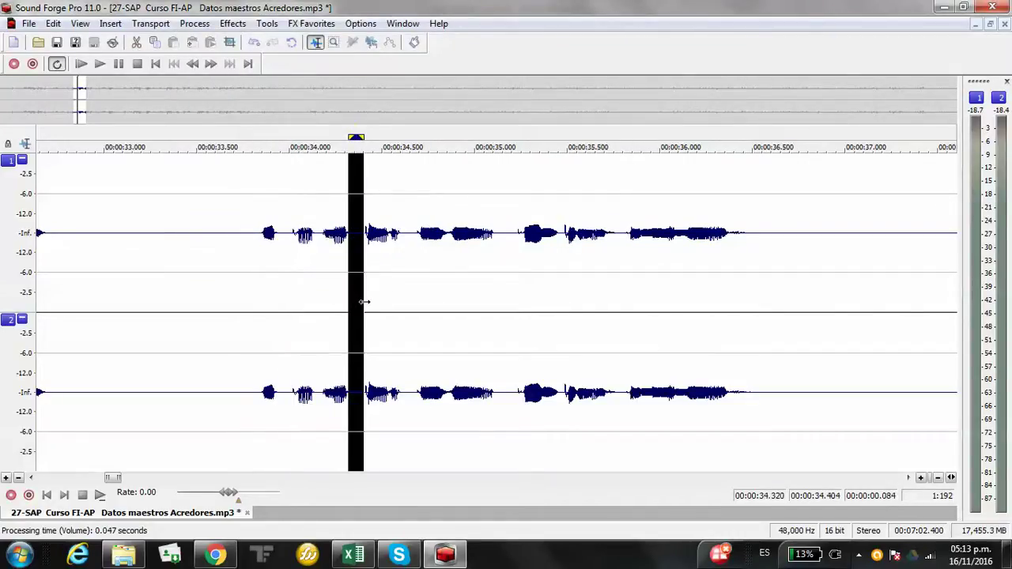
click(194, 23)
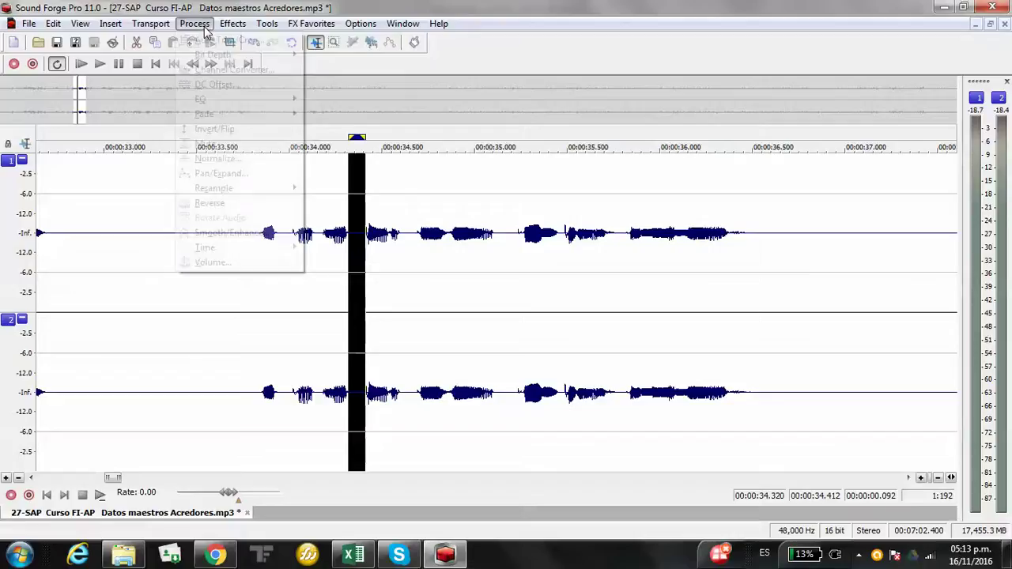
click(239, 262)
click(556, 140)
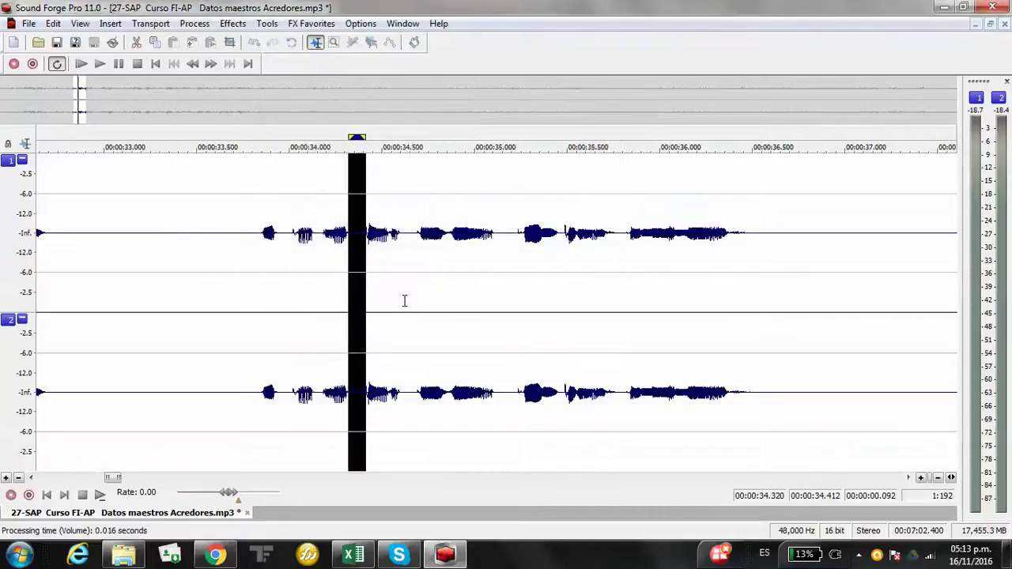
Step: Lower the volume of the gap from 34.604 to 34.696 seconds with a gain of -16.43 dB
key(greater)
key(greater)
key(greater)
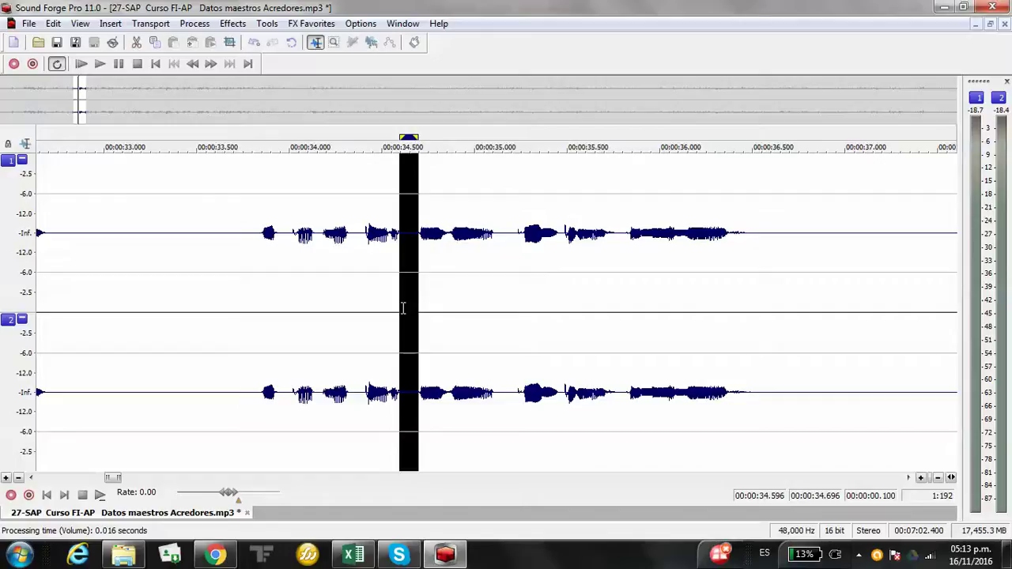
drag(402, 309, 405, 309)
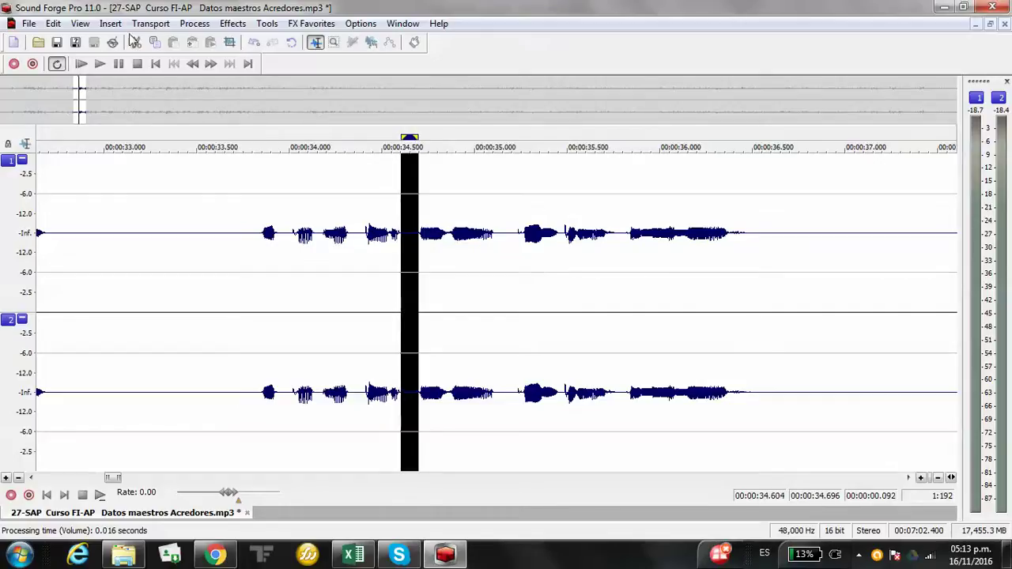
click(194, 23)
click(215, 261)
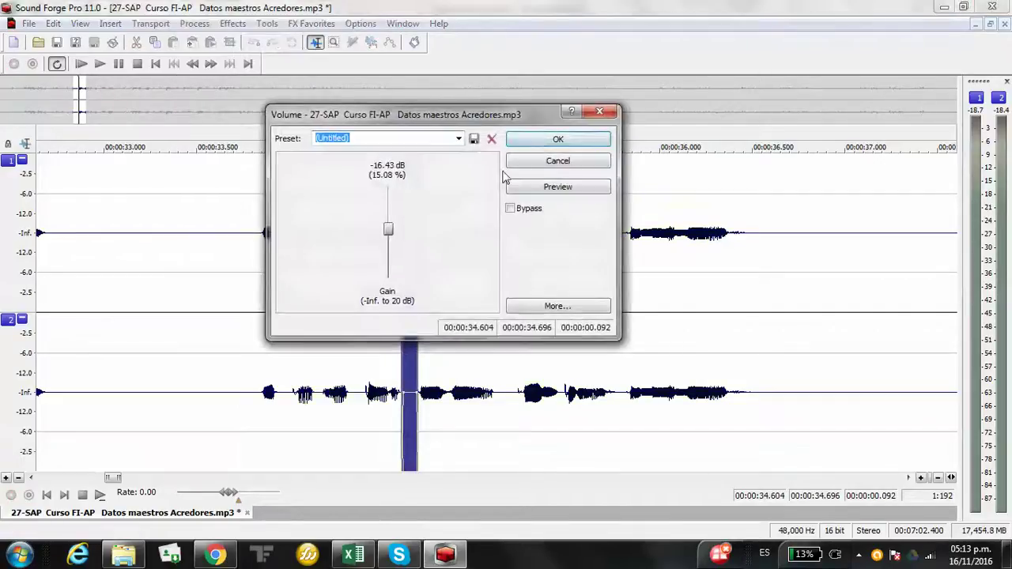
click(538, 143)
Step: Play back the audio from the pause near 35.15 seconds and stop it after listening to the following speech
mouse_move(501, 310)
mouse_down()
mouse_move(522, 305)
mouse_move(514, 310)
mouse_up()
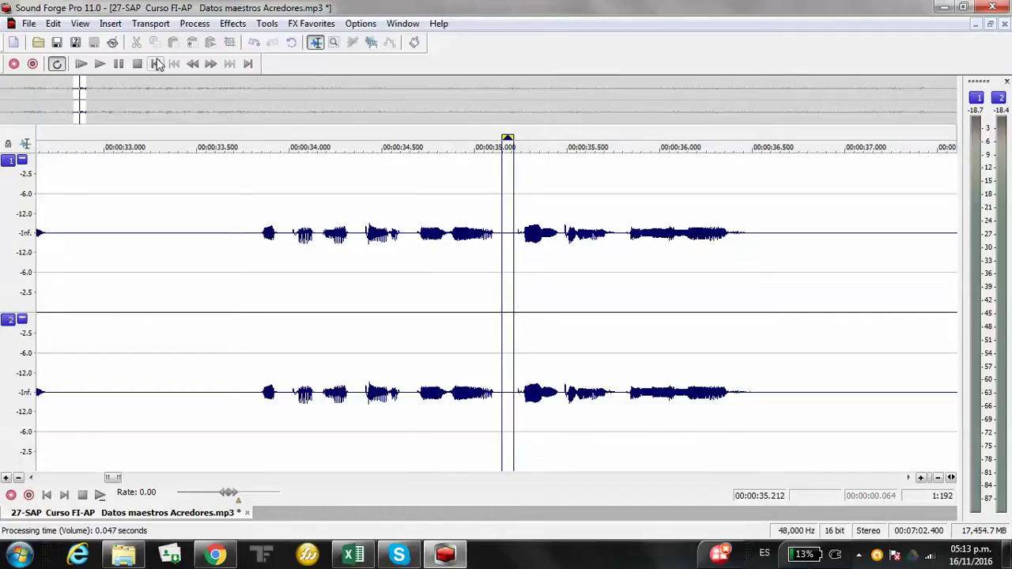
click(100, 65)
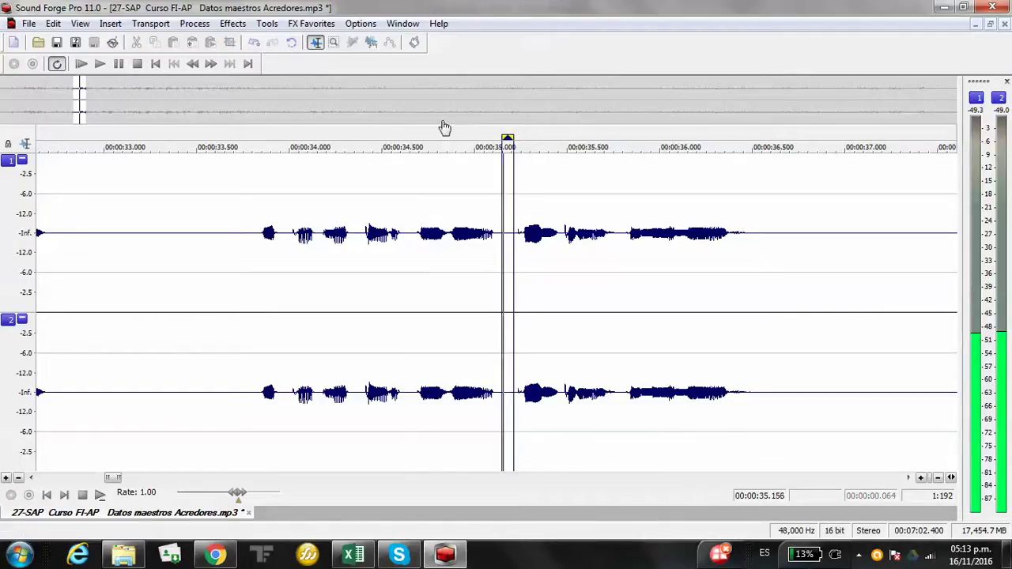
mouse_move(508, 138)
mouse_down()
mouse_move(617, 138)
mouse_move(502, 136)
mouse_up()
key(space)
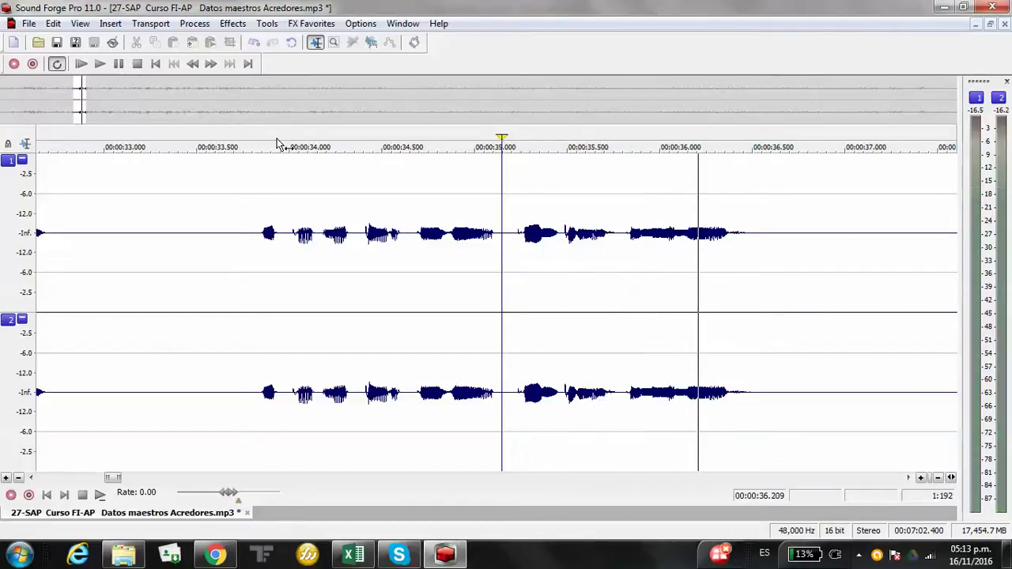
Step: Lower the volume of the pause from 35.112 to 35.216 seconds with a gain of -16.43 dB
mouse_move(490, 308)
mouse_down()
mouse_move(515, 304)
mouse_move(495, 306)
mouse_up()
click(197, 24)
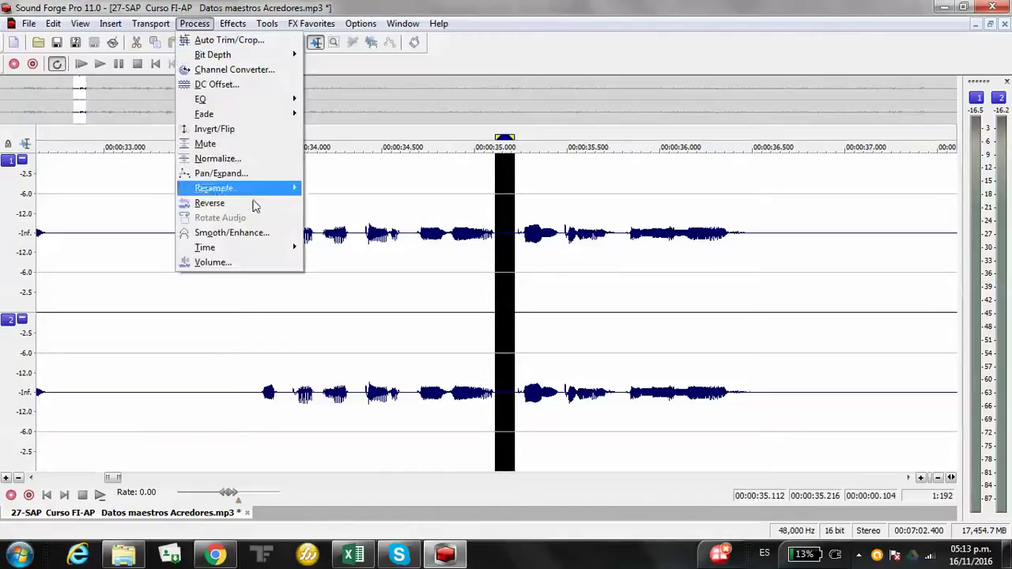
click(248, 262)
click(558, 140)
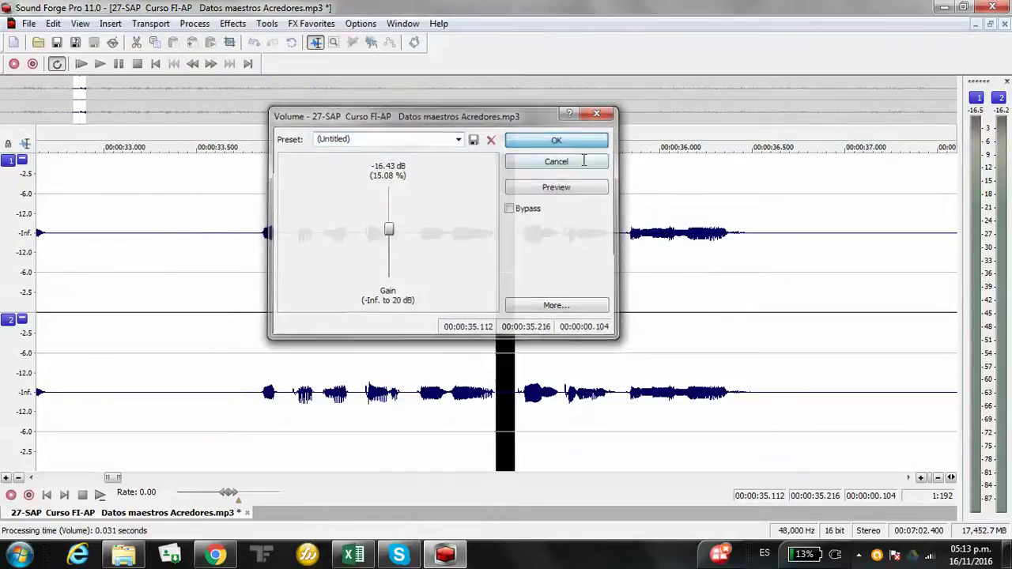
Step: Select the long pause from 36.476 to 37.732 seconds and lower its volume with the same Volume gain
drag(747, 305, 309, 308)
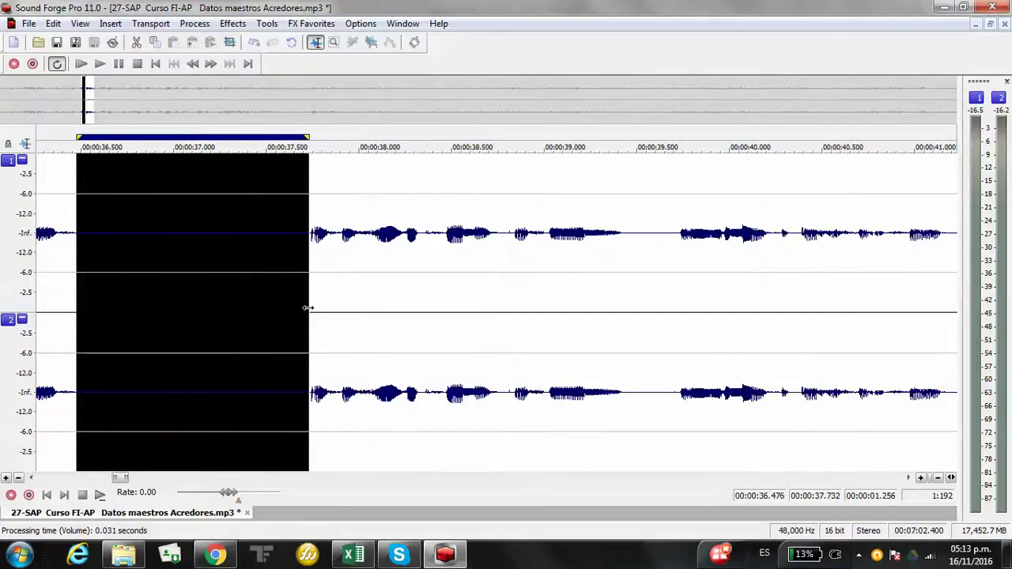
click(194, 24)
click(212, 264)
click(557, 139)
Step: Lower the volume of the pause from 39.432 to 39.684 seconds with a gain of -16.43 dB
drag(624, 307, 665, 299)
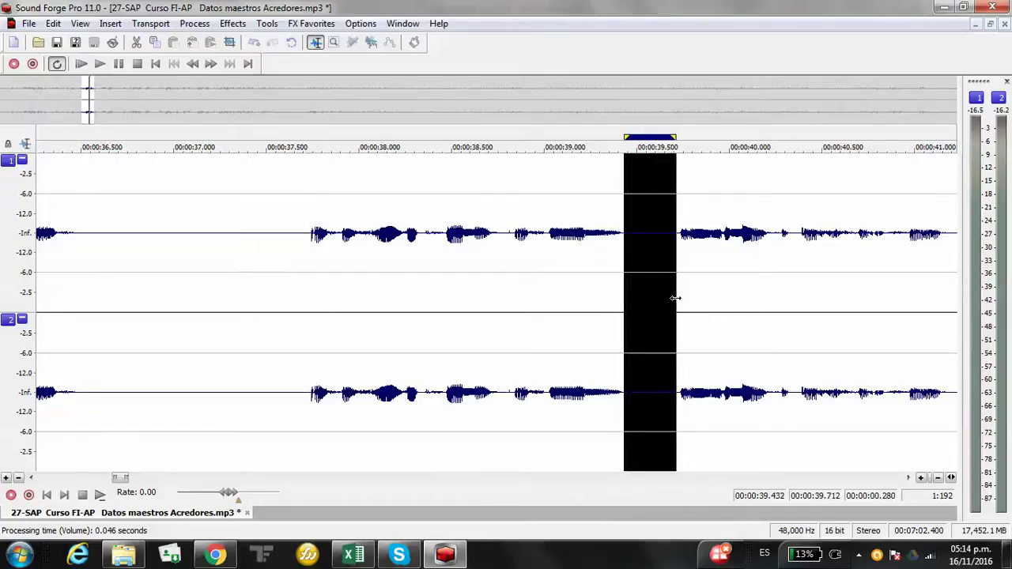
click(194, 24)
click(229, 265)
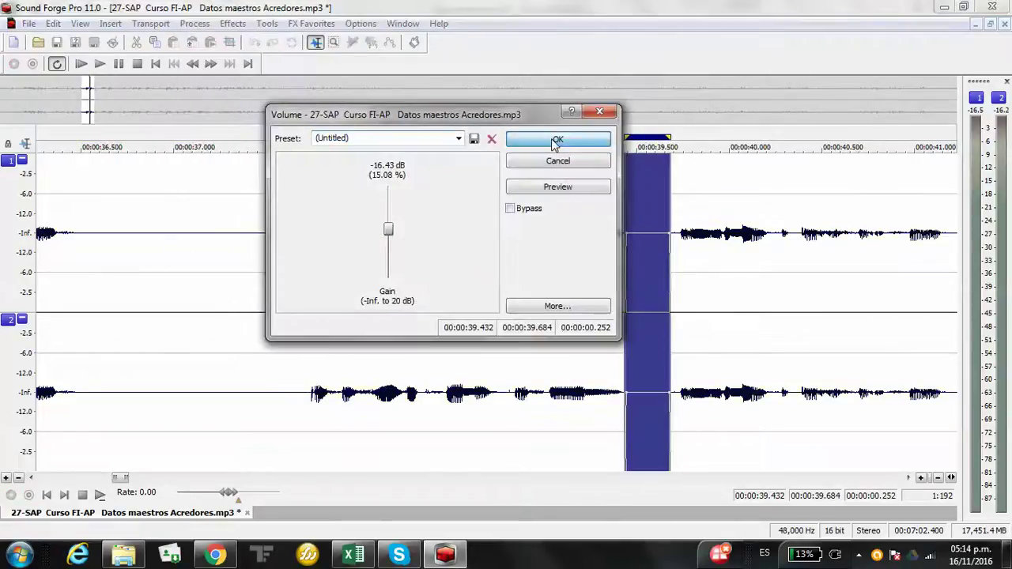
click(556, 141)
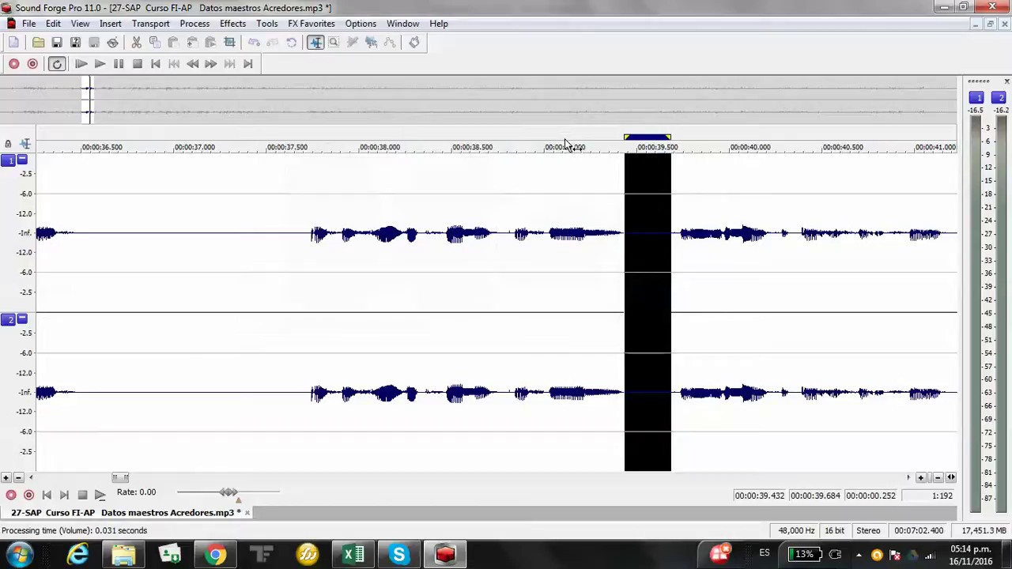
Step: Lower the volume of the pause from 41.192 to 42.152 seconds with the same -16.43 dB gain
click(909, 477)
click(908, 478)
click(908, 477)
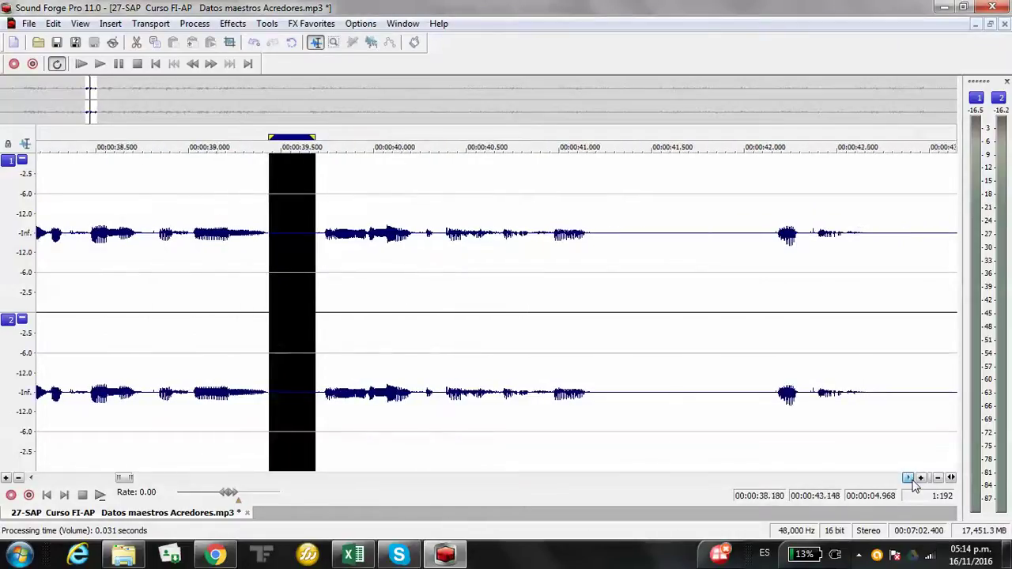
click(909, 478)
click(413, 309)
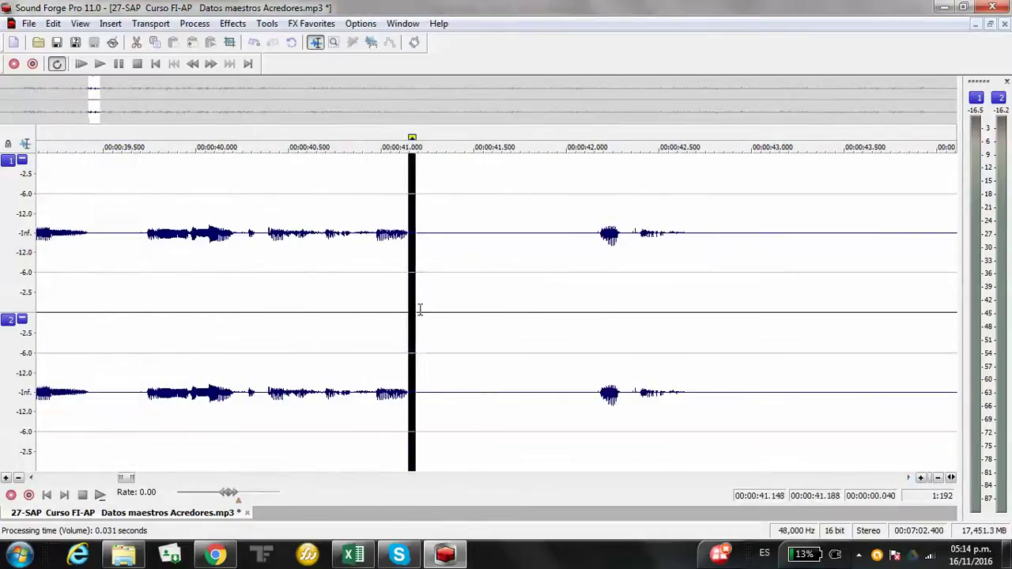
drag(417, 310, 593, 314)
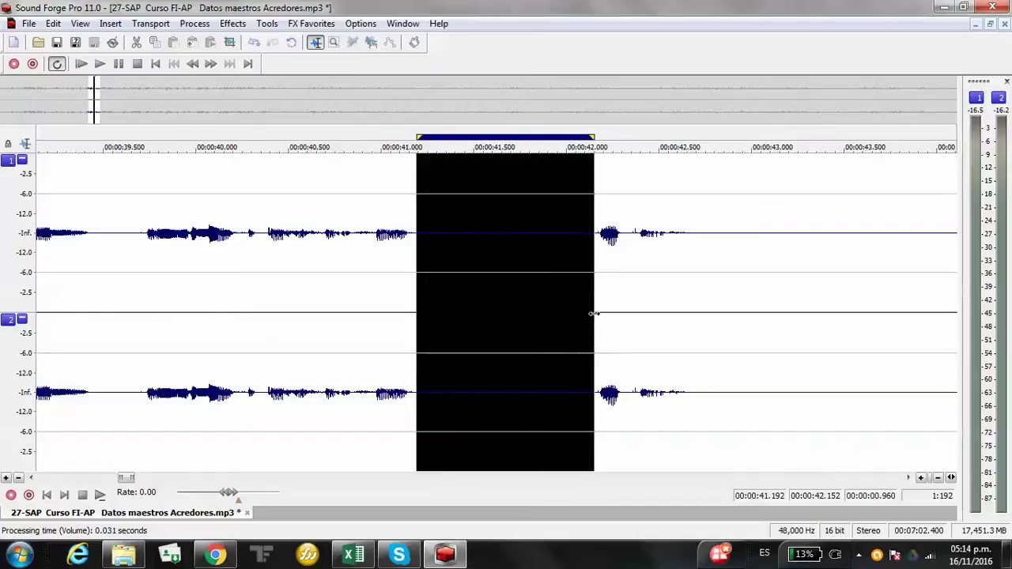
click(194, 23)
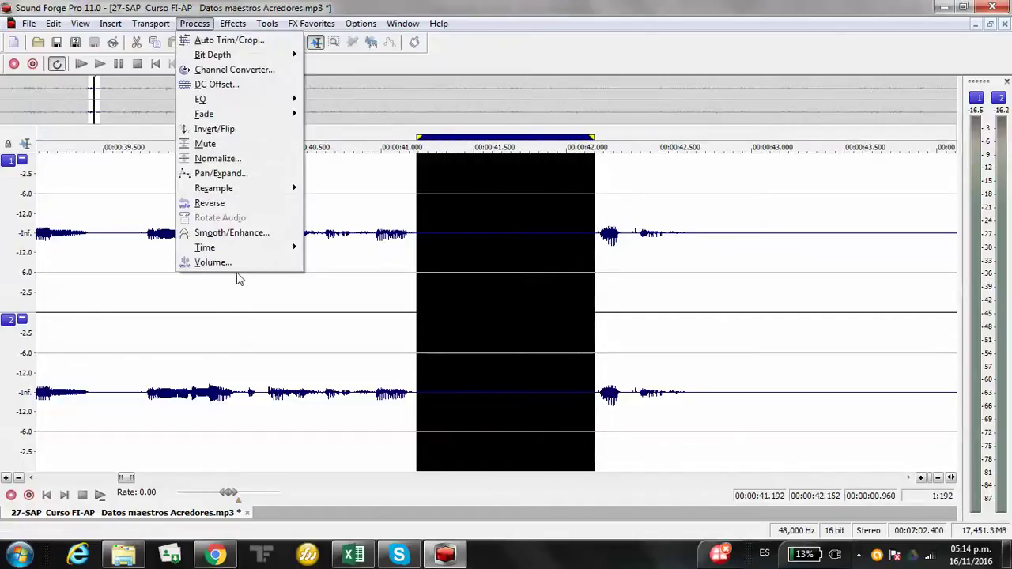
click(214, 262)
click(557, 139)
Step: Lower the volume of the long pause from 42.740 to 44.788 seconds with the same -16.43 dB gain
drag(707, 309, 381, 315)
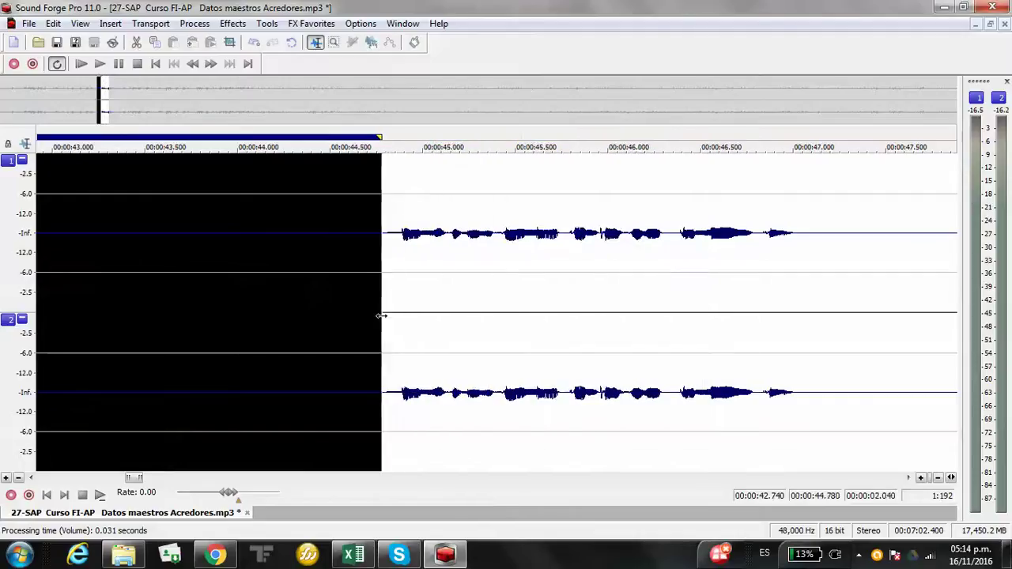
click(194, 23)
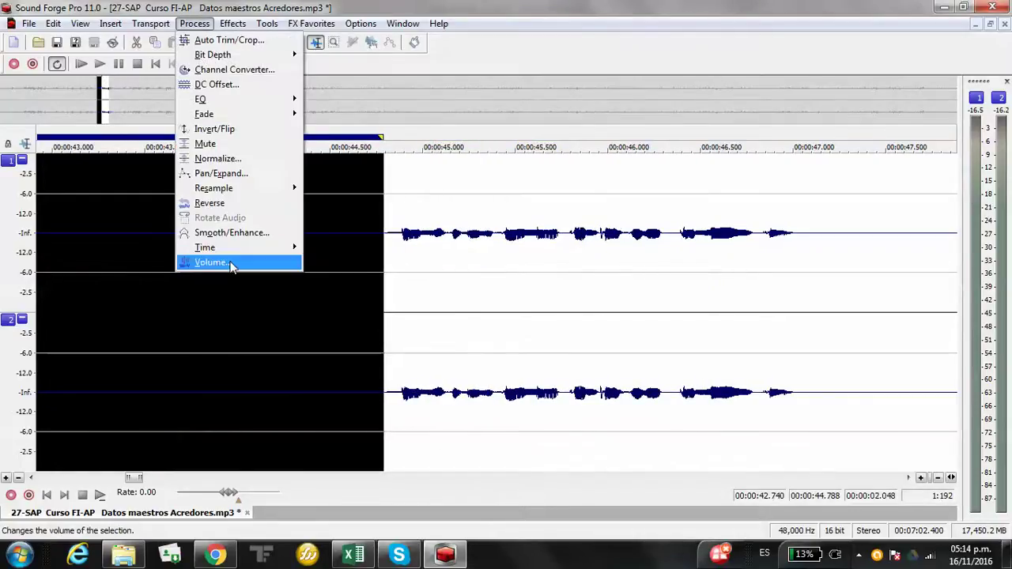
click(214, 261)
click(538, 141)
Step: Lower the volume of the pause from 47.064 to 47.996 seconds with a gain of -16.43 dB
drag(804, 306, 450, 337)
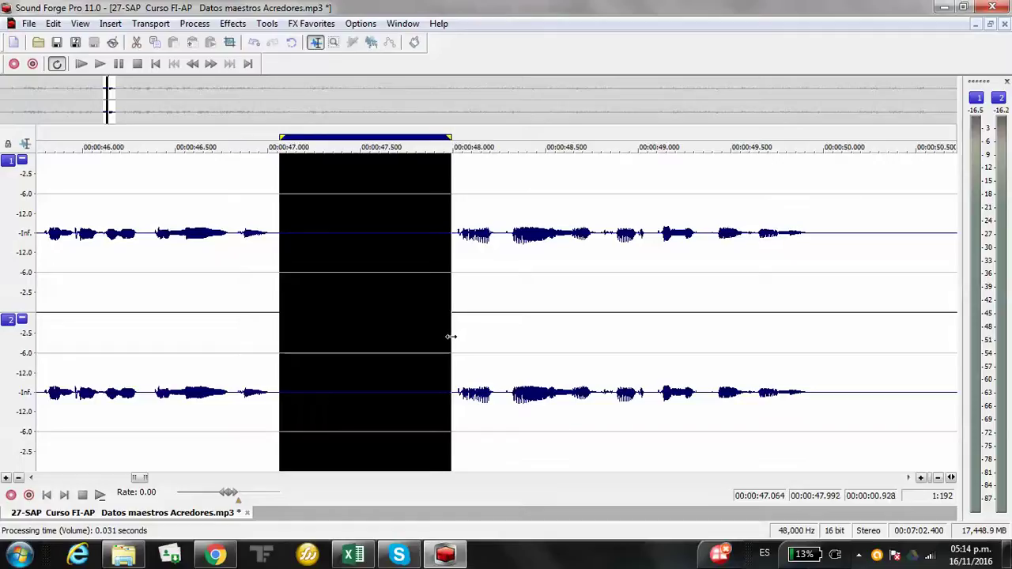
click(195, 22)
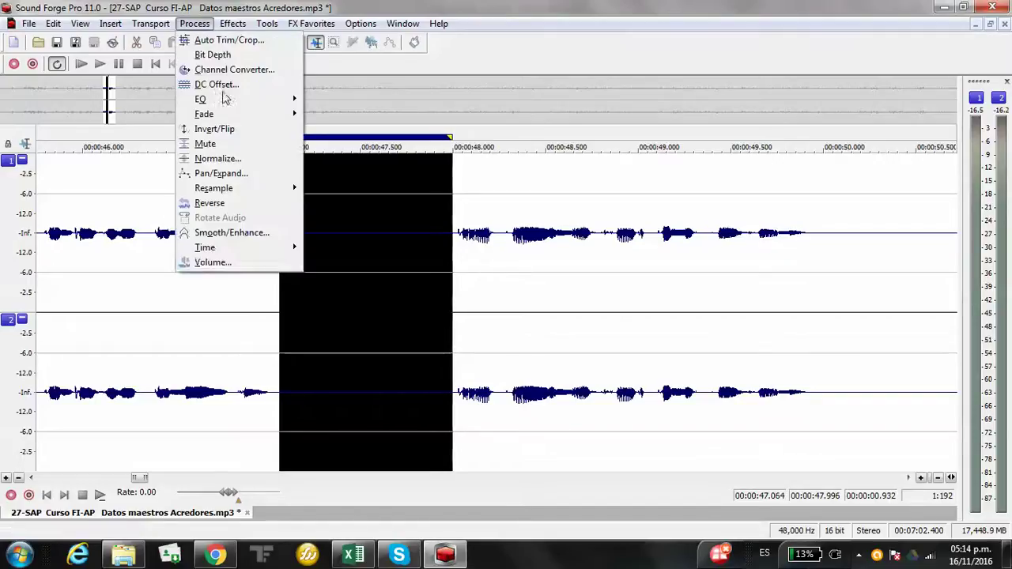
click(237, 262)
click(558, 140)
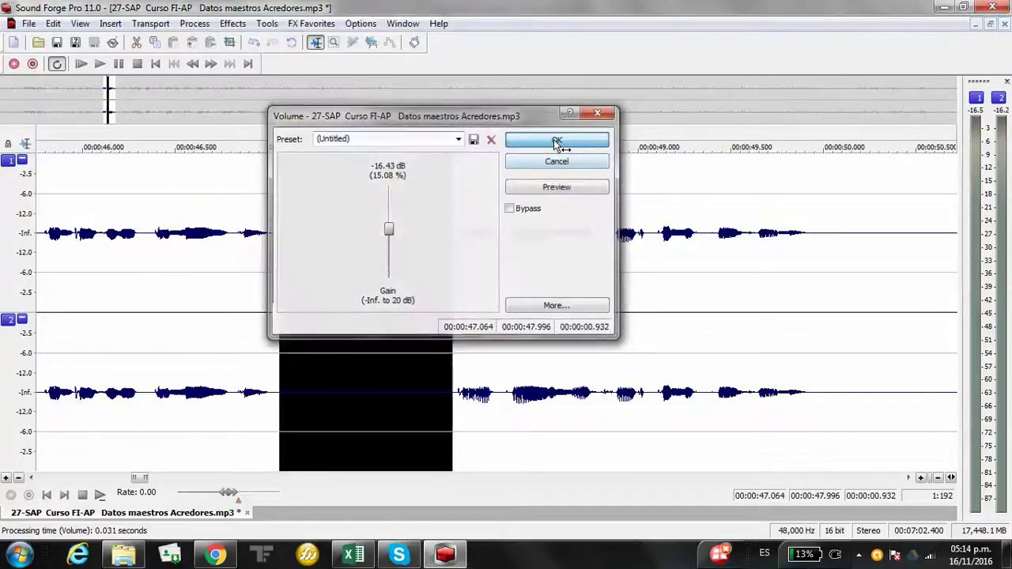
Step: Lower the volume of the long pause from 49.992 to 53.148 seconds with a gain of -16.43 dB
drag(844, 310, 812, 316)
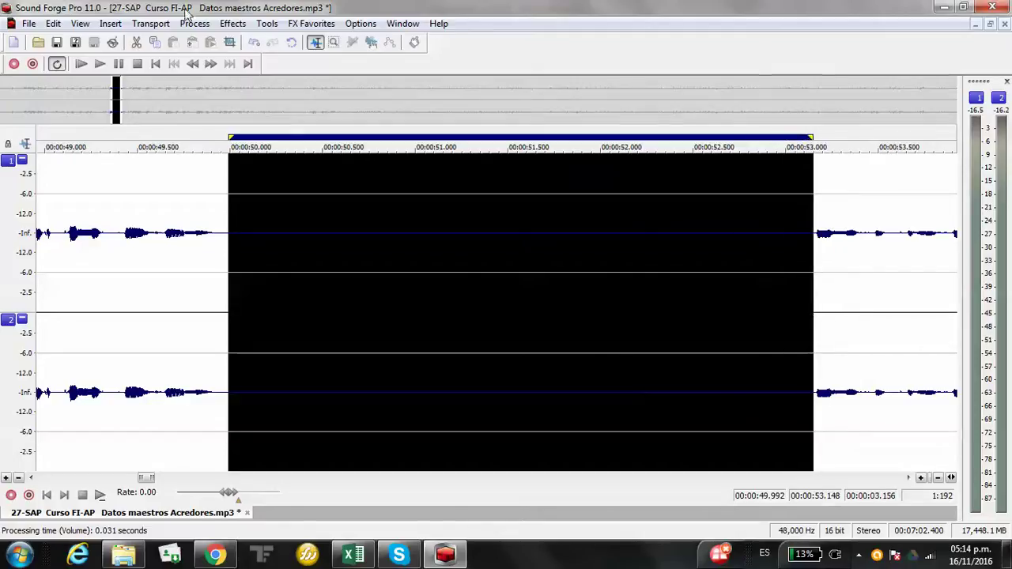
click(197, 28)
click(214, 260)
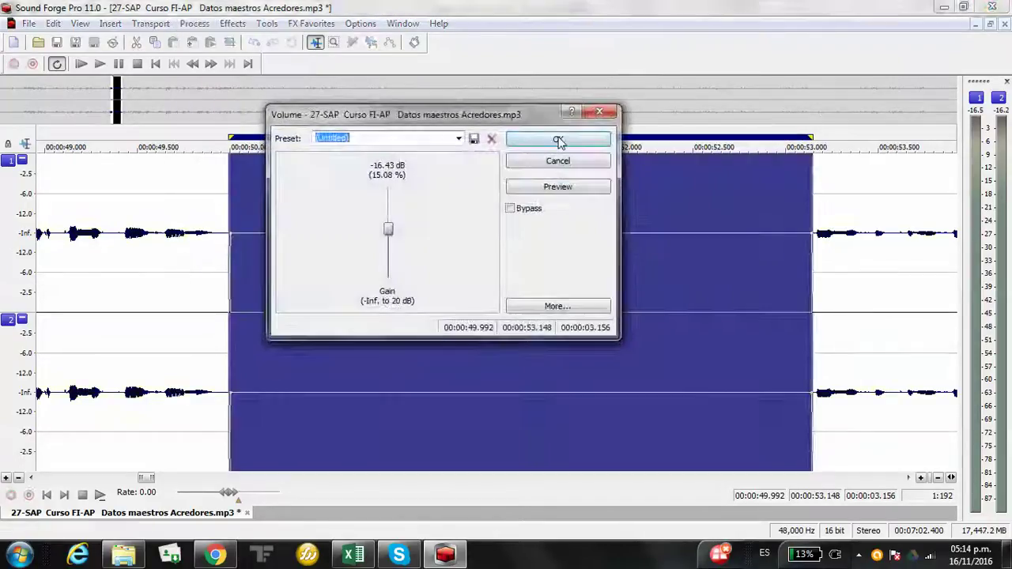
key(Return)
Step: Lower the volume of the pause from 58.284 to 58.840 seconds with a gain of -16.43 dB
drag(908, 479, 908, 479)
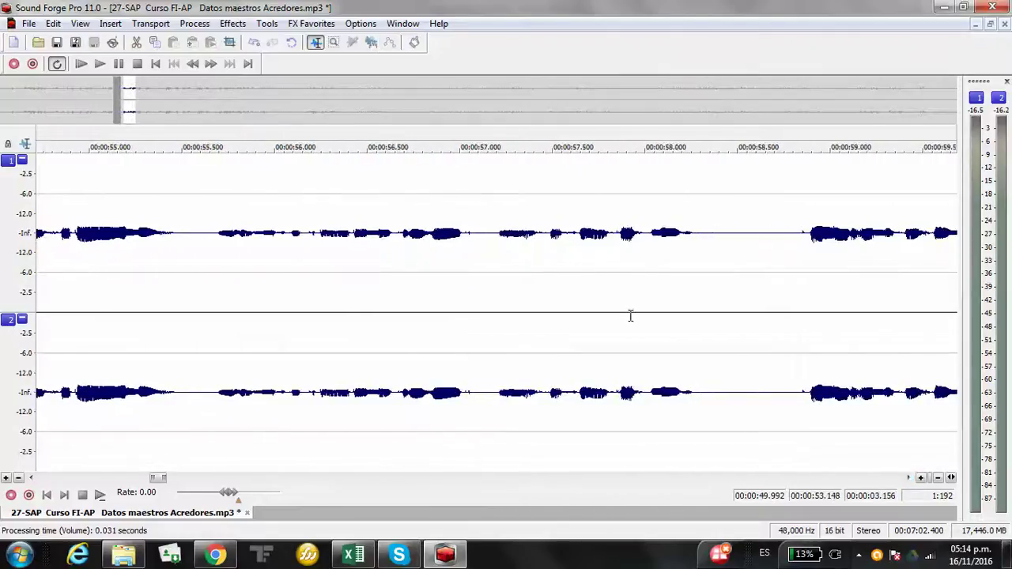
drag(697, 302, 800, 286)
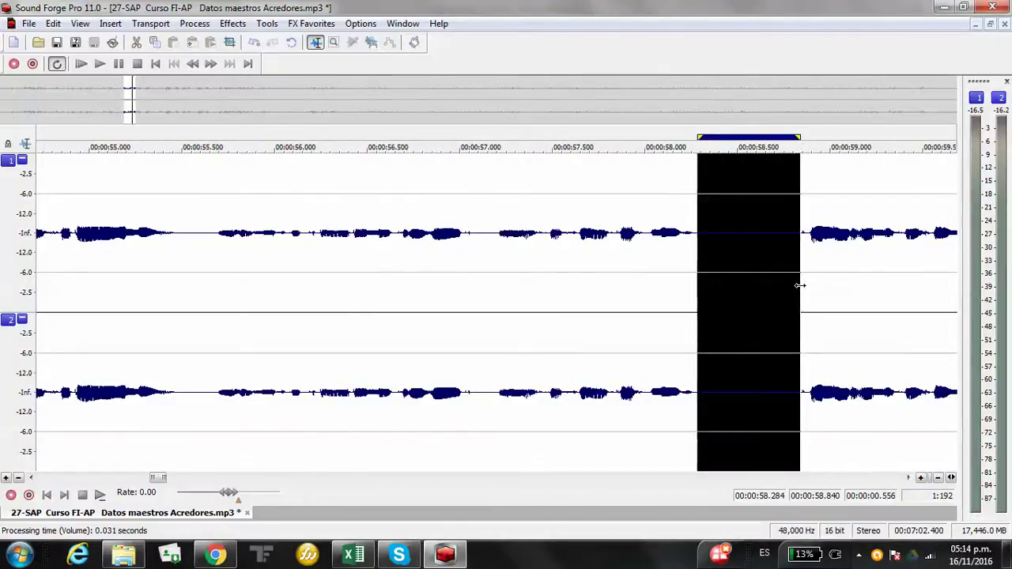
click(194, 23)
click(204, 262)
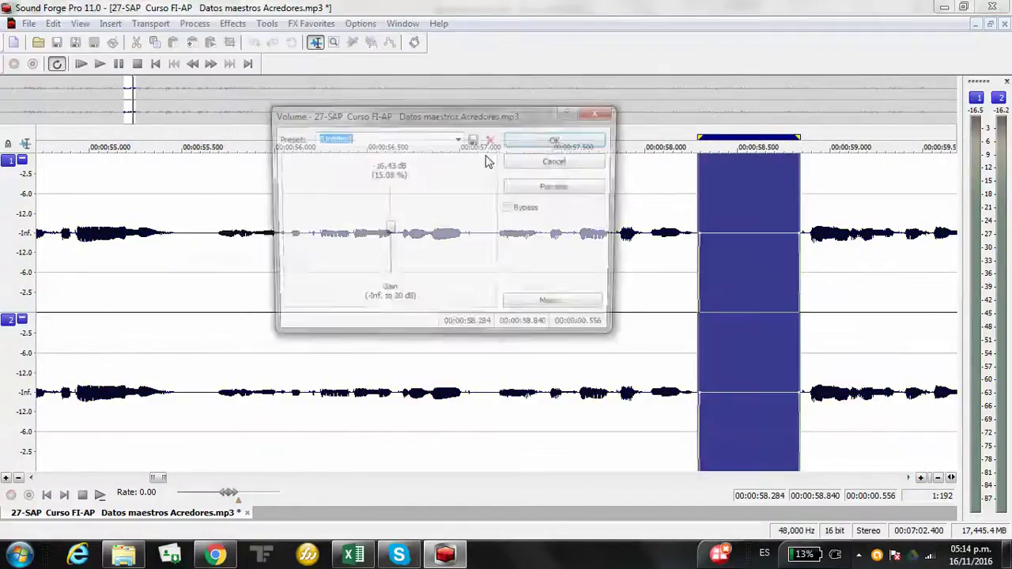
click(535, 138)
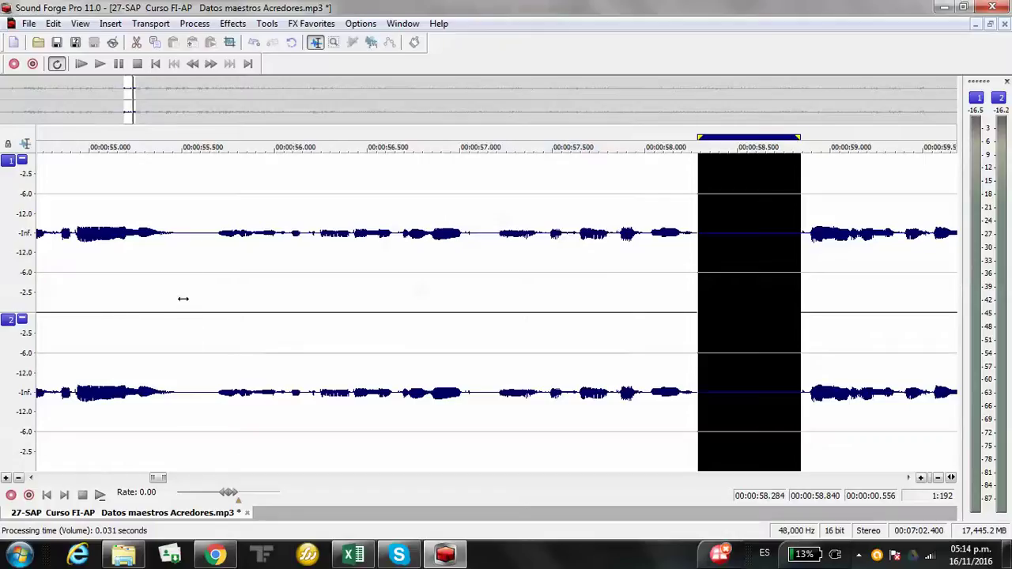
Step: Go back to the short pause from 55.488 to 55.700 seconds and lower its volume with the same -16.43 dB gain
drag(180, 299, 219, 292)
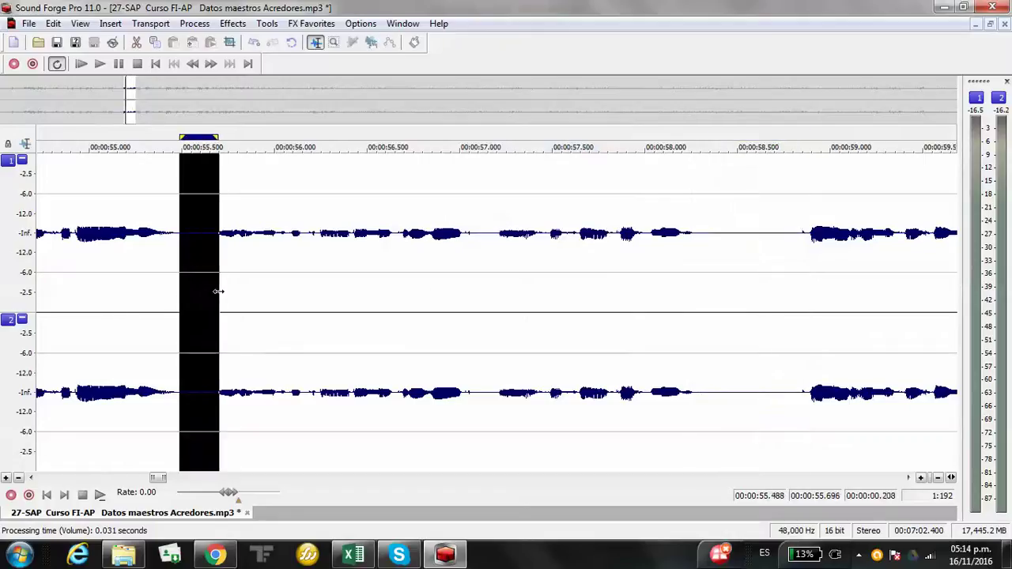
click(180, 25)
click(244, 263)
click(548, 139)
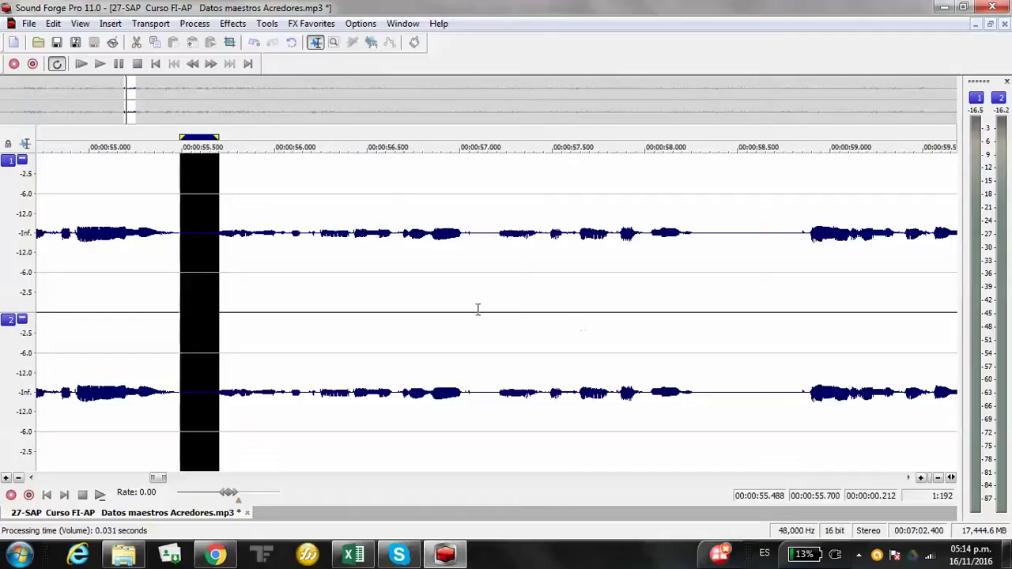
Step: Lower the volume of the short gap from 57.068 to 57.212 seconds with the same -16.43 dB gain
drag(471, 297, 497, 290)
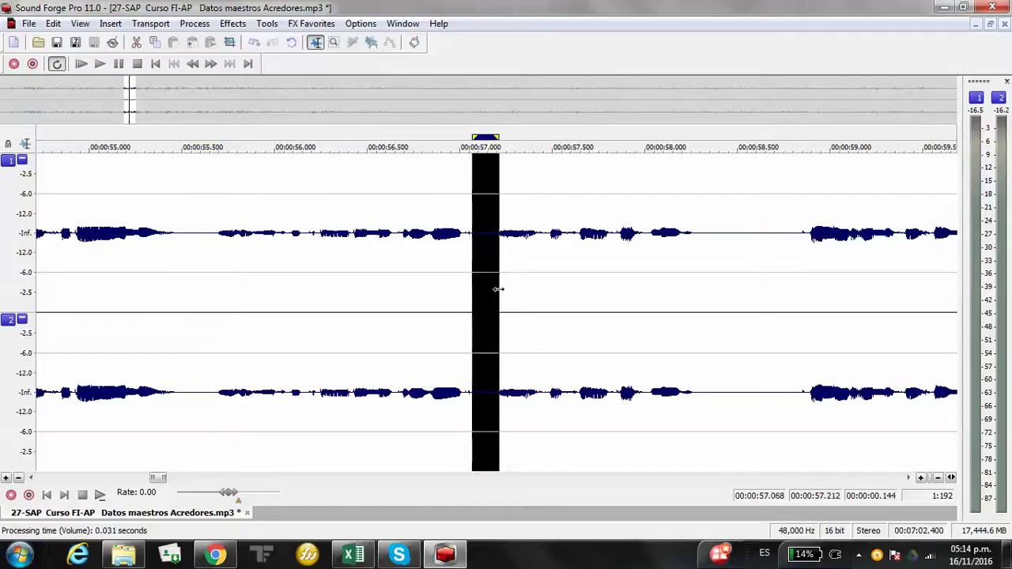
click(181, 25)
click(233, 261)
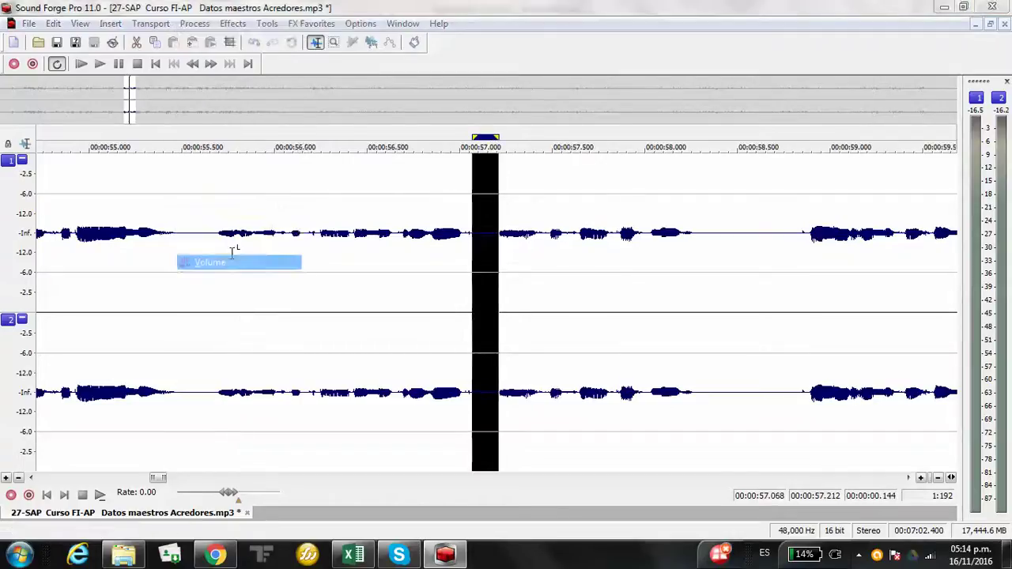
click(574, 141)
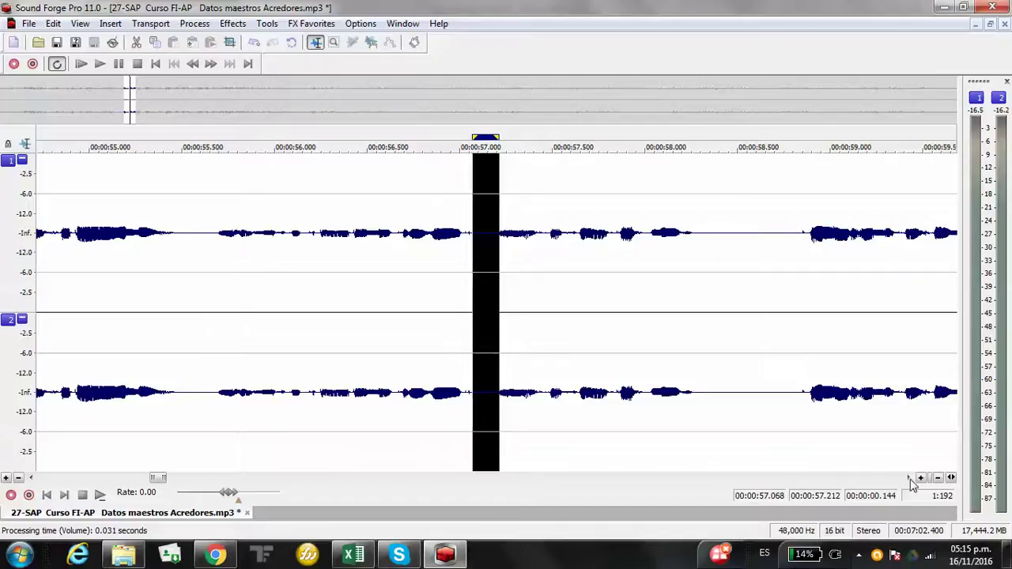
Step: Lower the volume of the pause from 1:00.636 to 1:01.096 with the same -16.43 dB gain
scroll(909, 477, right, 10)
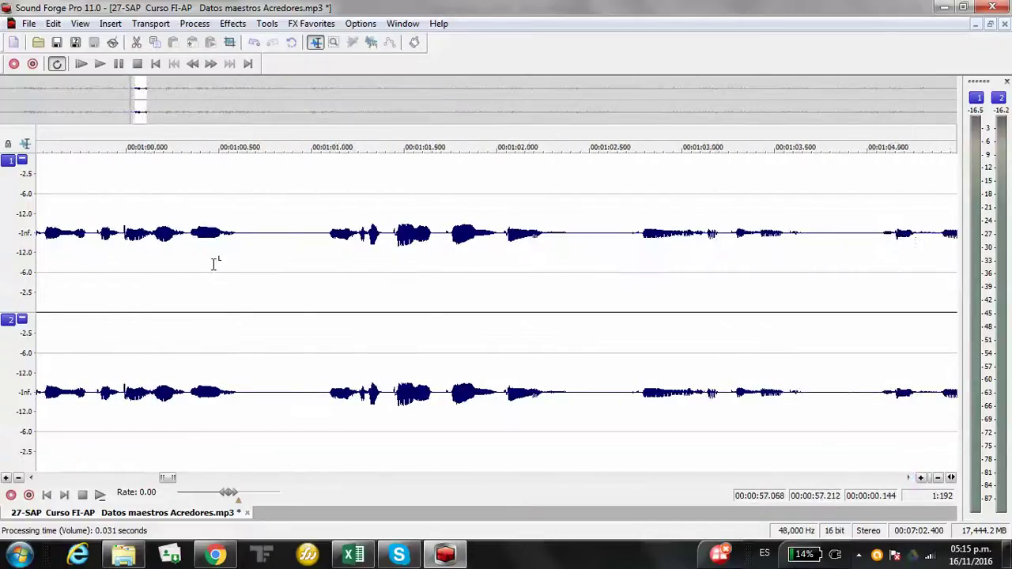
drag(243, 300, 327, 293)
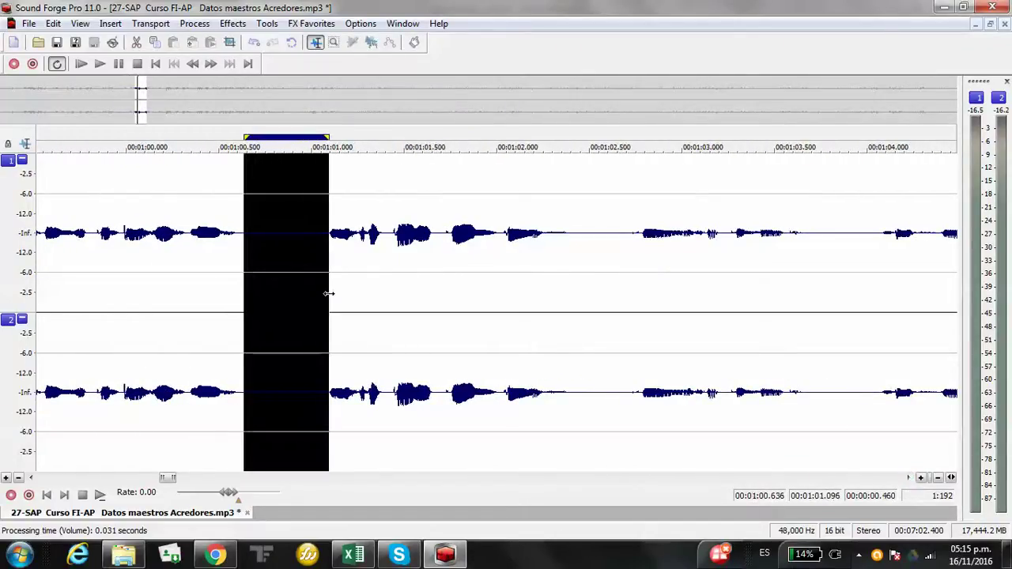
click(195, 23)
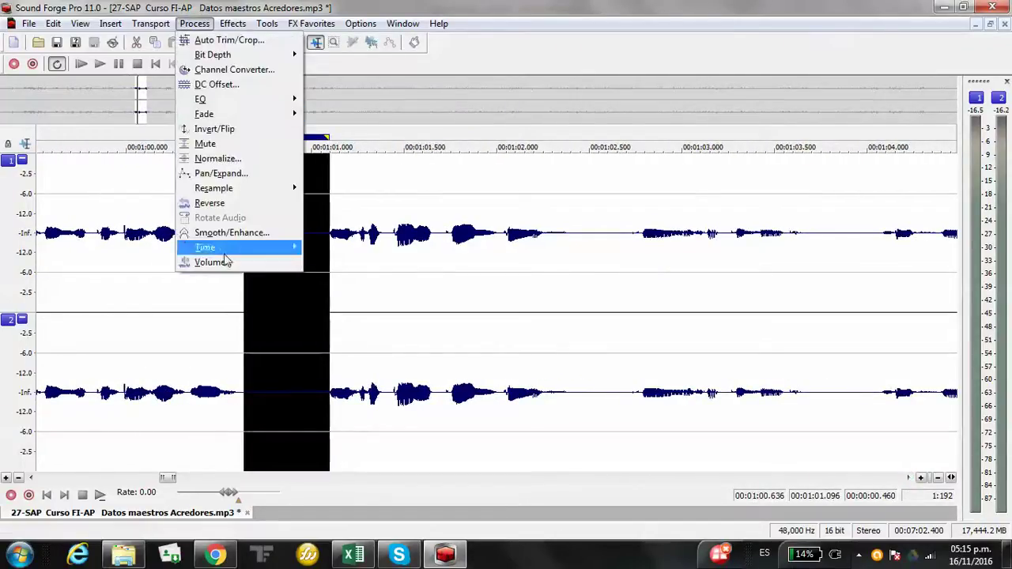
click(214, 261)
click(558, 140)
Step: Lower the volume of the pause from 1:02.432 to 1:02.728 with a gain of -16.43 dB
drag(577, 302, 630, 295)
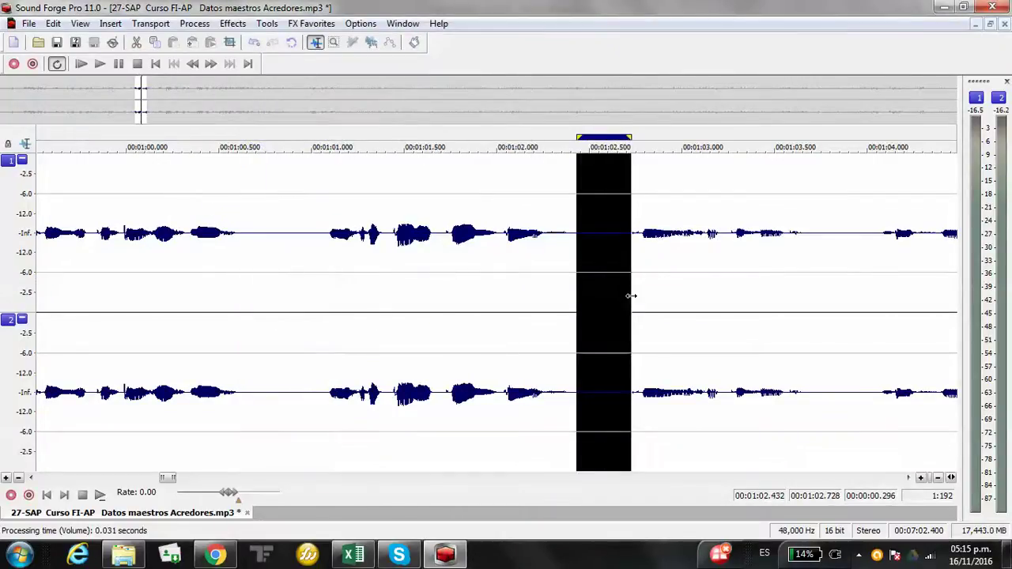
click(195, 23)
click(214, 261)
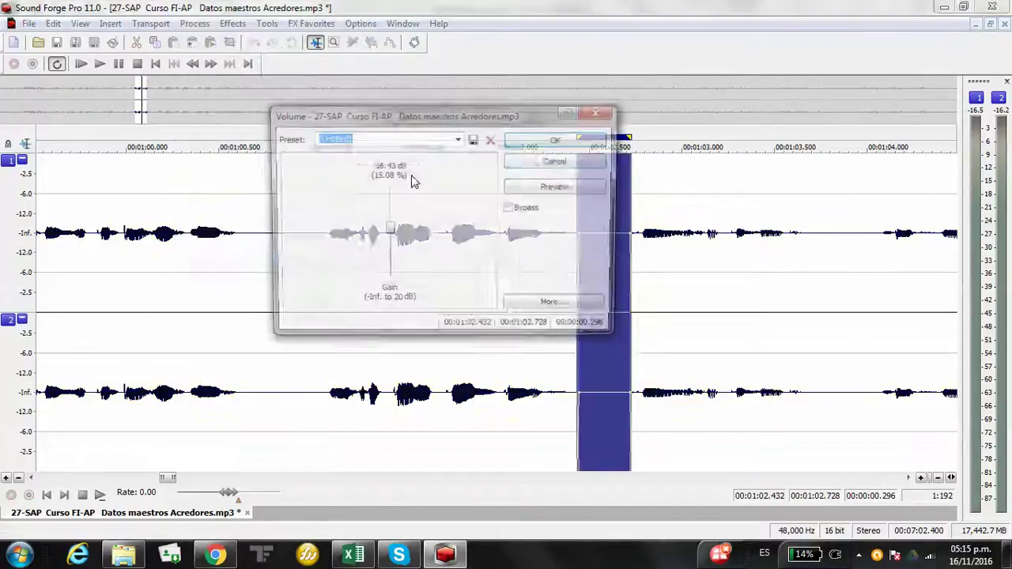
click(557, 141)
Step: Lower the volume of the pause from 1:03.696 to 1:04.088 with the same -16.43 dB gain
drag(811, 303, 883, 291)
click(195, 23)
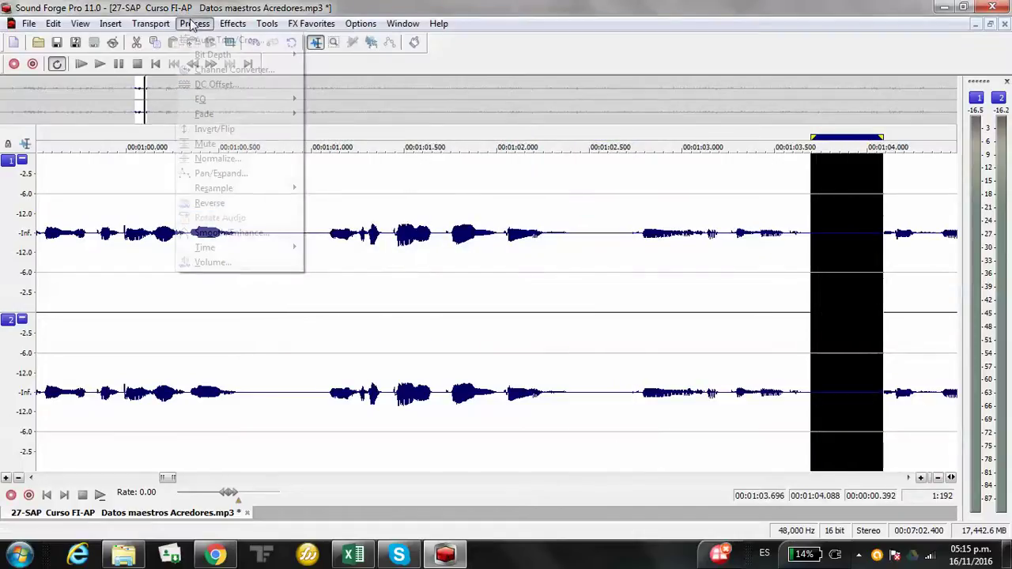
click(214, 262)
click(569, 142)
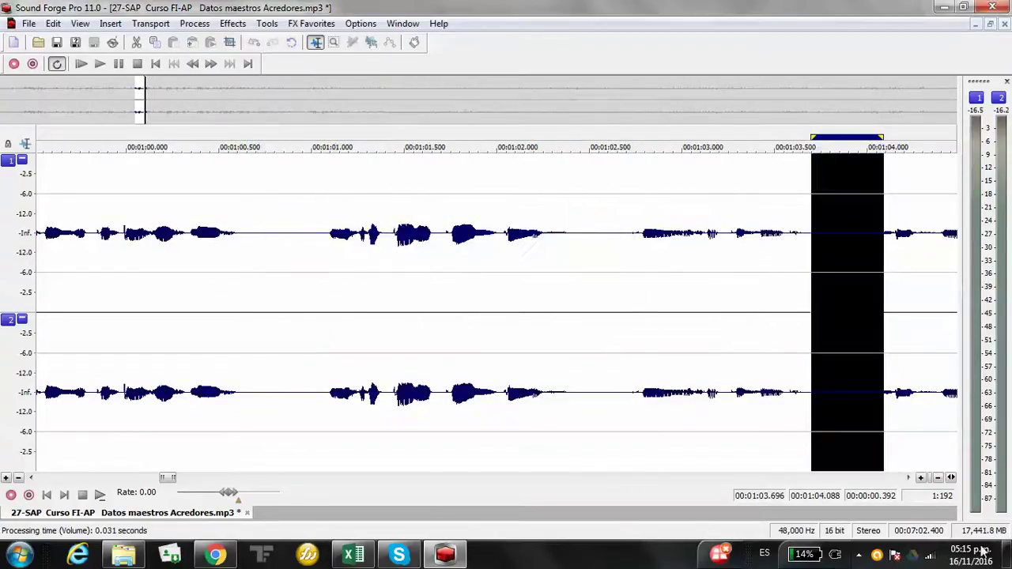
Step: Lower the volume of the pause from 1:06.292 to 1:07.492 with a gain of -16.43 dB
drag(910, 477, 909, 476)
drag(467, 298, 668, 306)
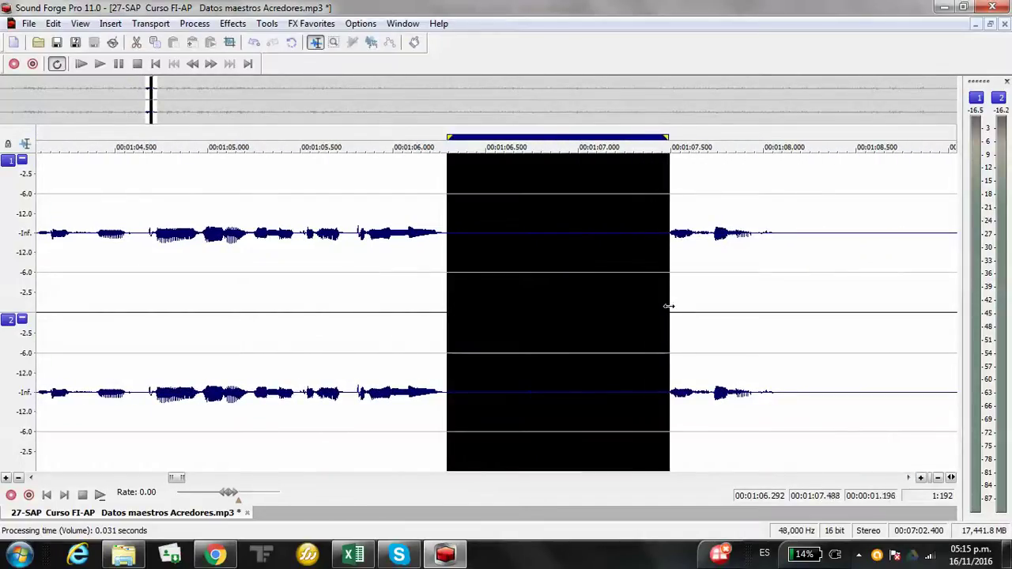
click(193, 23)
click(215, 261)
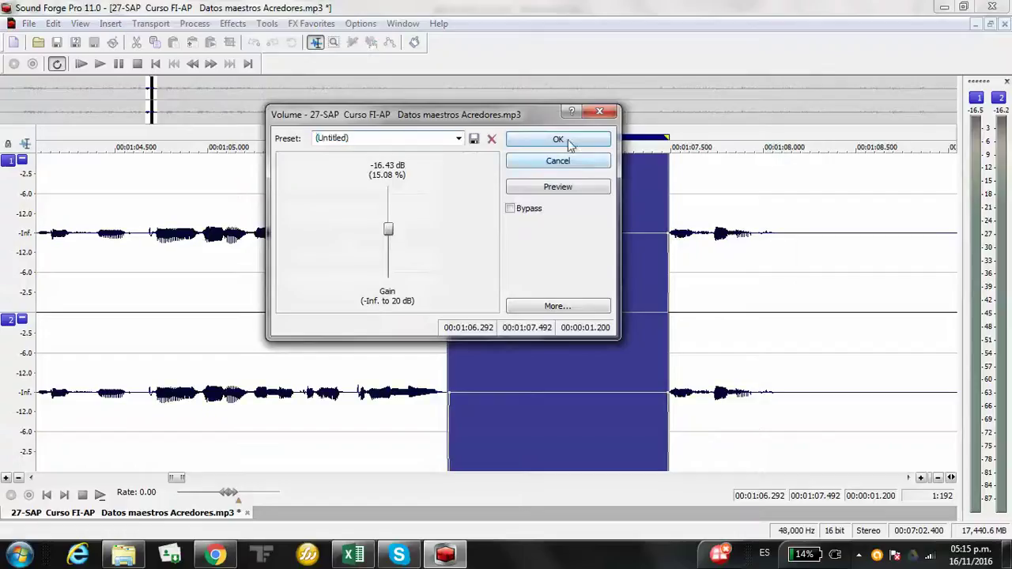
click(558, 139)
Step: Select the long pause from 1:08.104 to 1:10.428 and lower its volume with the same Volume gain
drag(782, 304, 520, 314)
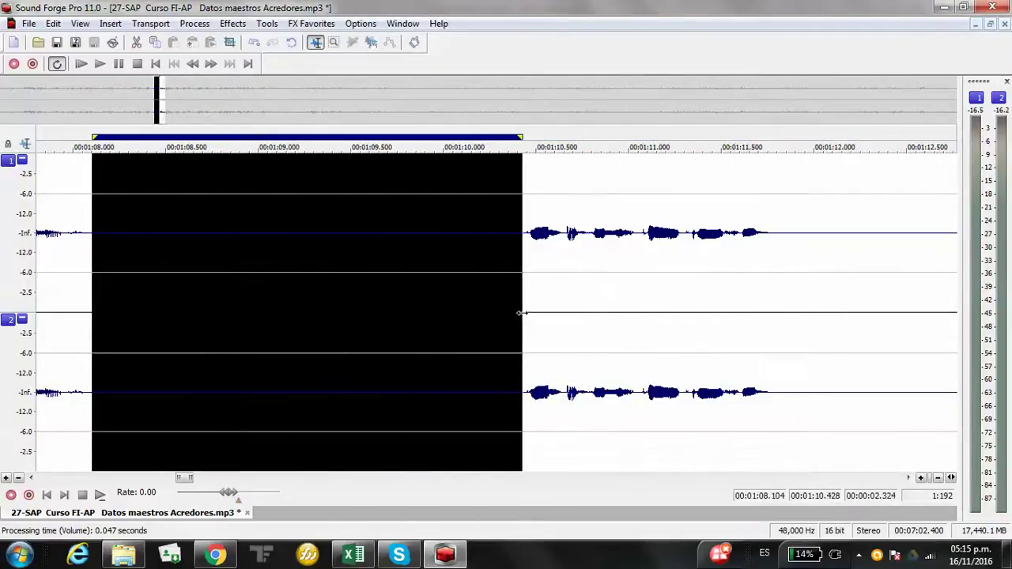
click(195, 24)
click(220, 261)
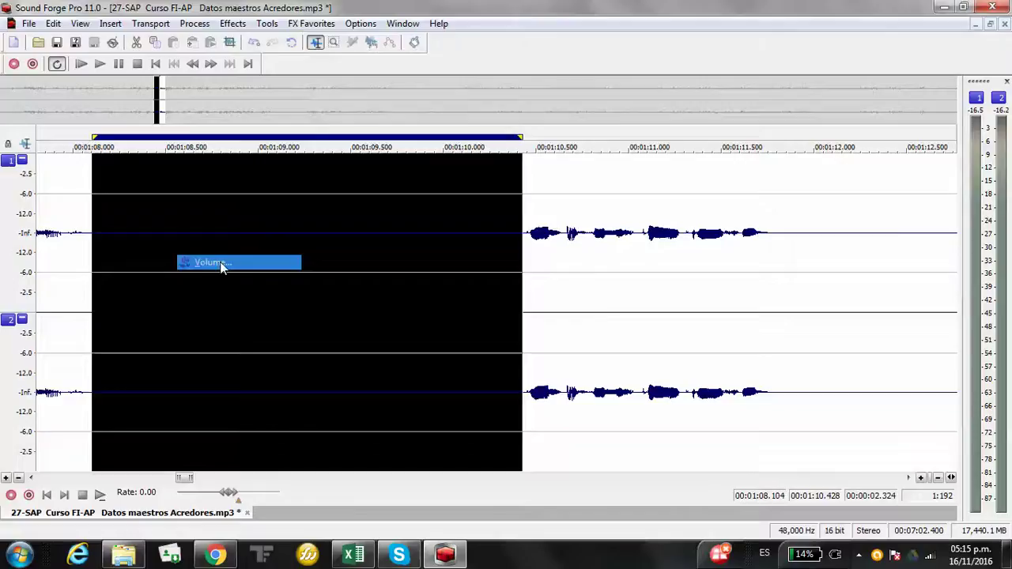
Step: Select the pause from 1:11.752 to 1:13.528 and lower its volume twice with the same Volume gain
drag(771, 306, 529, 302)
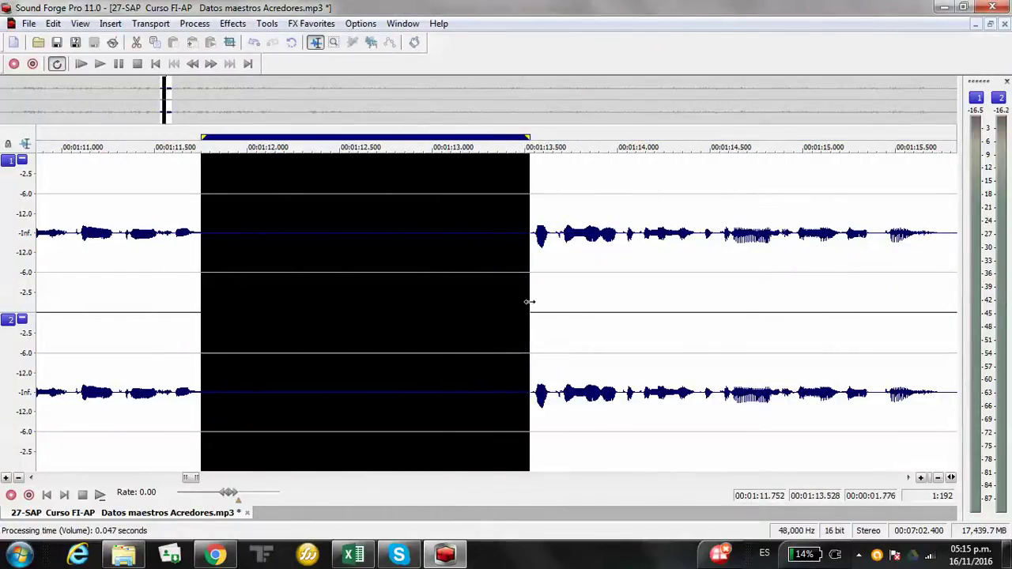
click(195, 23)
click(226, 261)
click(558, 140)
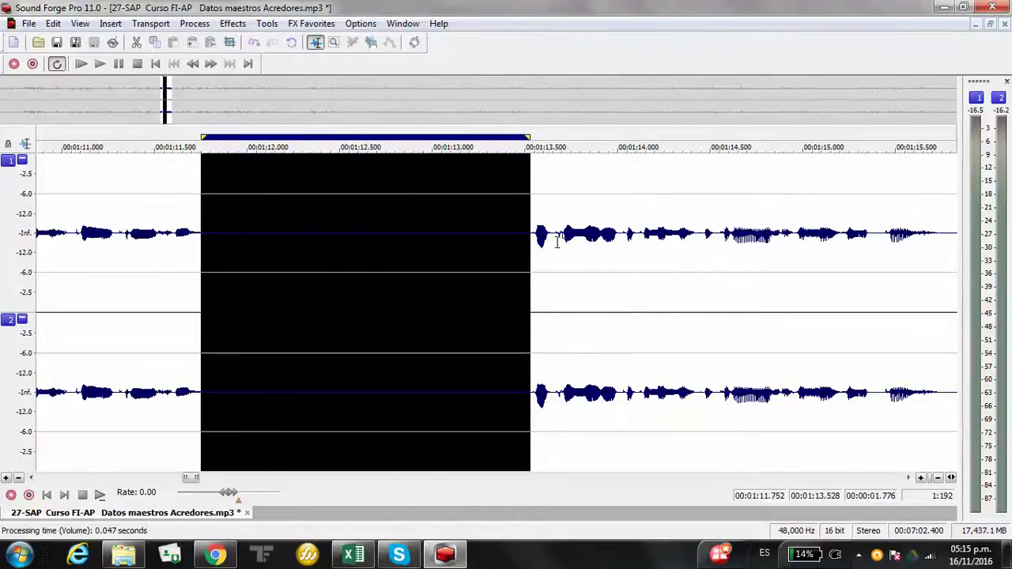
click(191, 23)
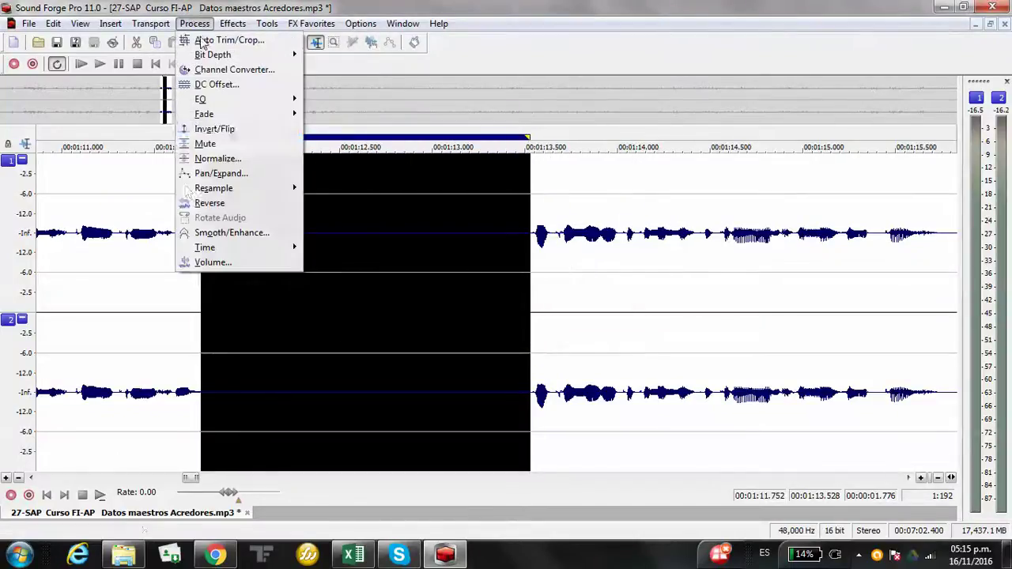
click(217, 261)
click(558, 140)
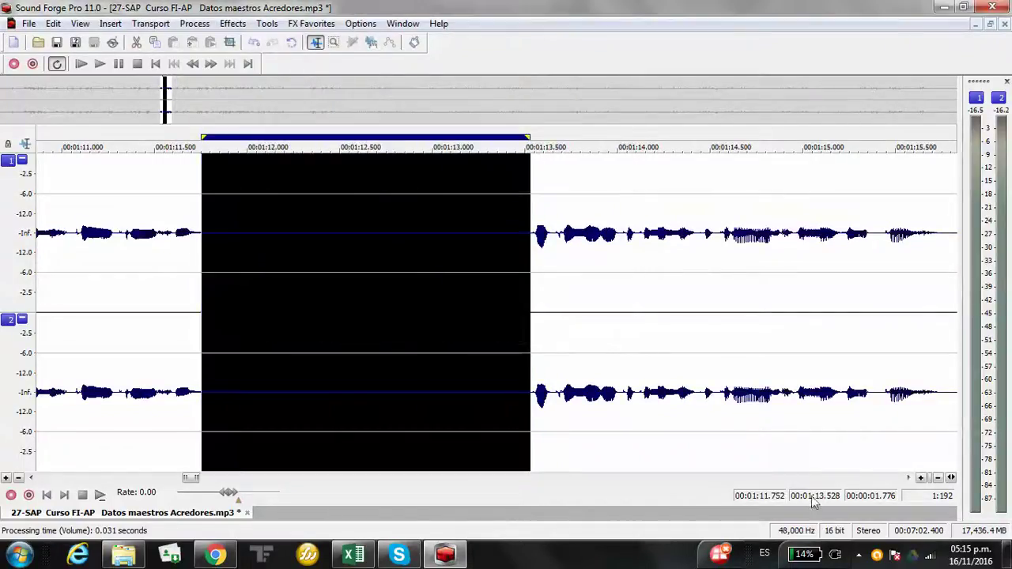
Step: Select the pause from 1:15.808 to 1:17.856 and lower its volume with the same Volume gain
click(909, 478)
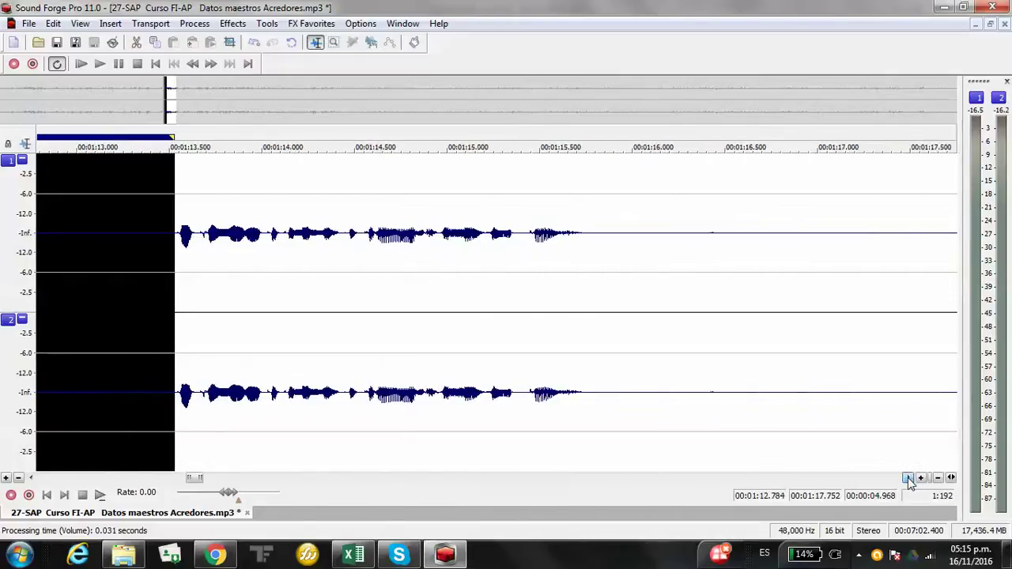
drag(374, 297, 753, 299)
click(195, 23)
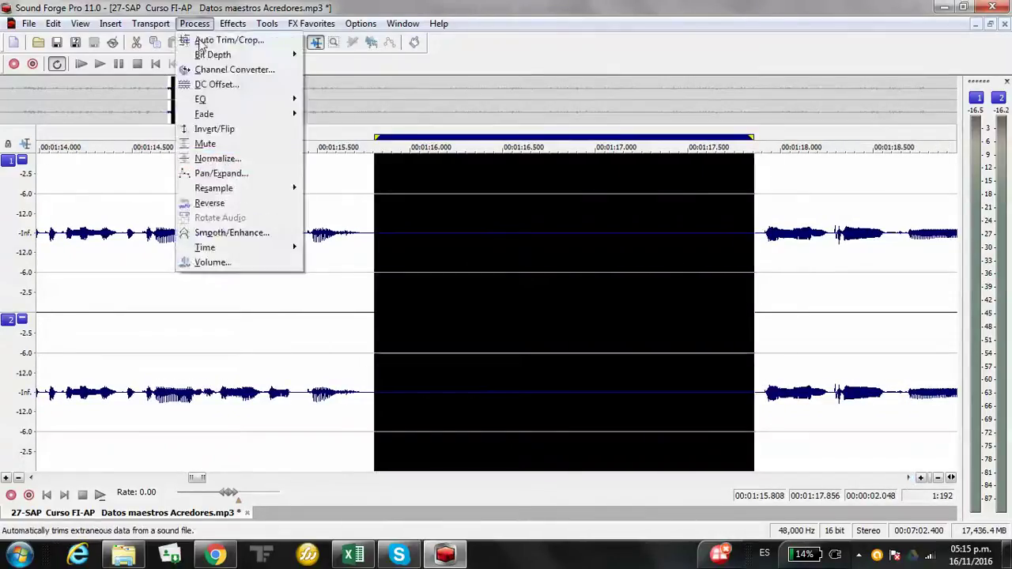
click(229, 261)
click(514, 142)
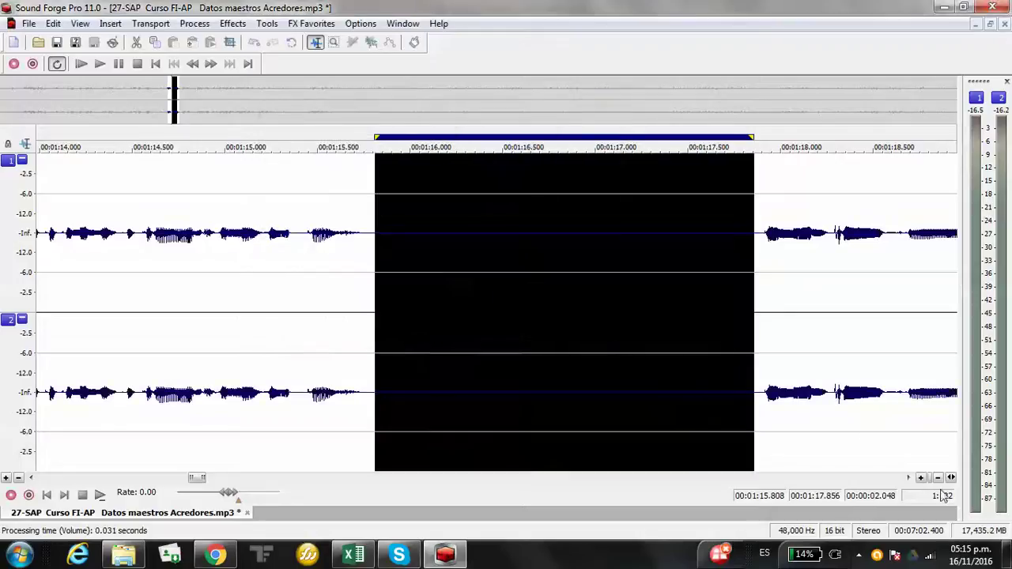
Step: Select the pause from 1:19.868 to 1:20.820 and lower its volume with the same Volume gain
click(910, 478)
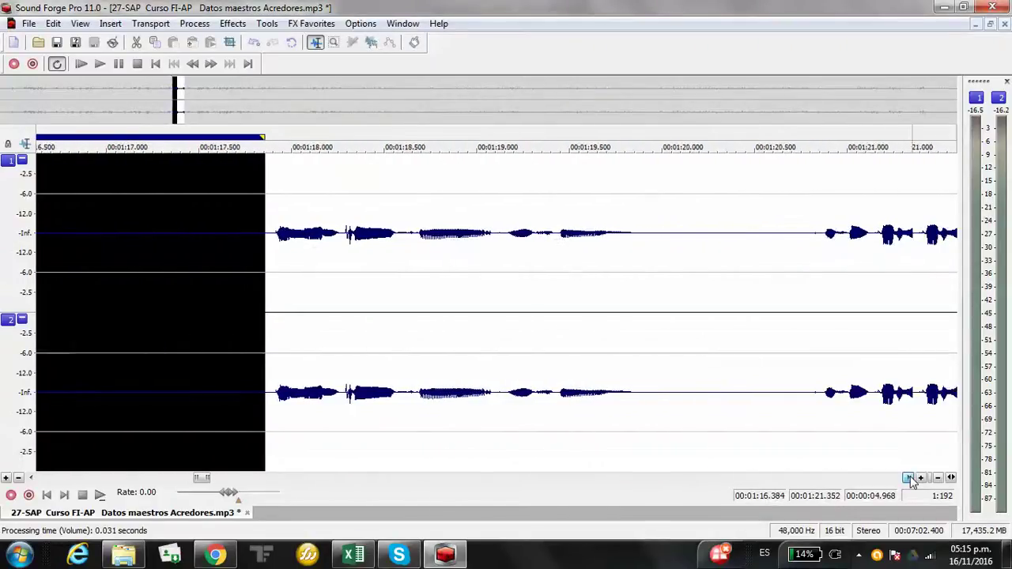
drag(414, 301, 591, 305)
click(194, 23)
click(229, 262)
click(556, 144)
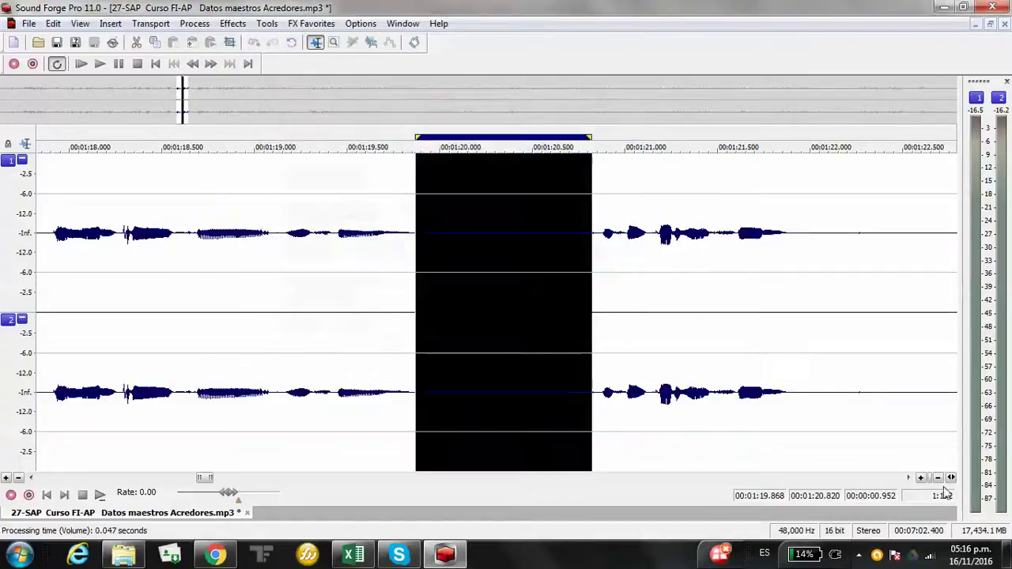
Step: Examine the waveform of the whole recording from beginning to end
click(938, 479)
click(938, 479)
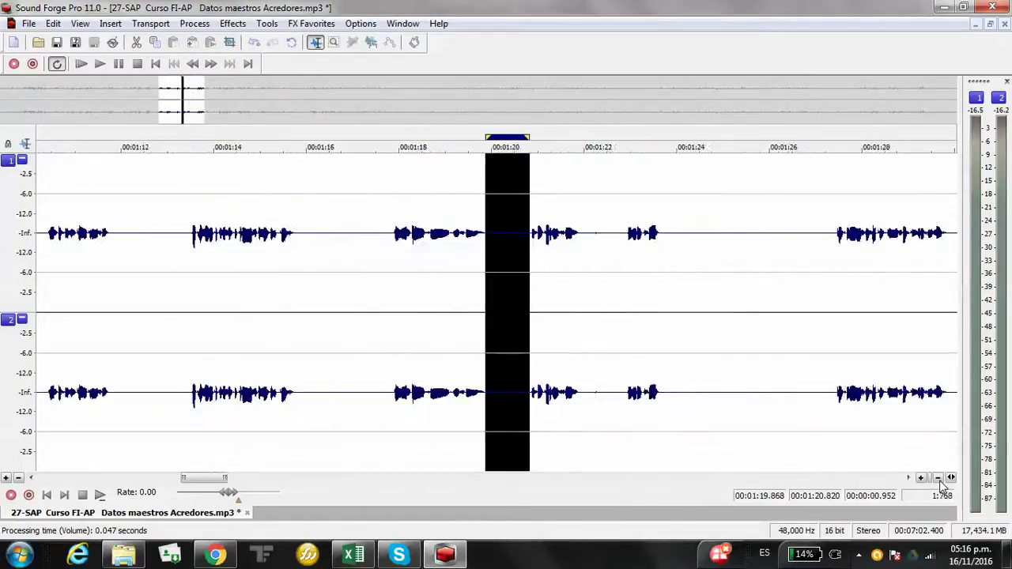
click(938, 479)
click(938, 479)
click(938, 479)
click(938, 479)
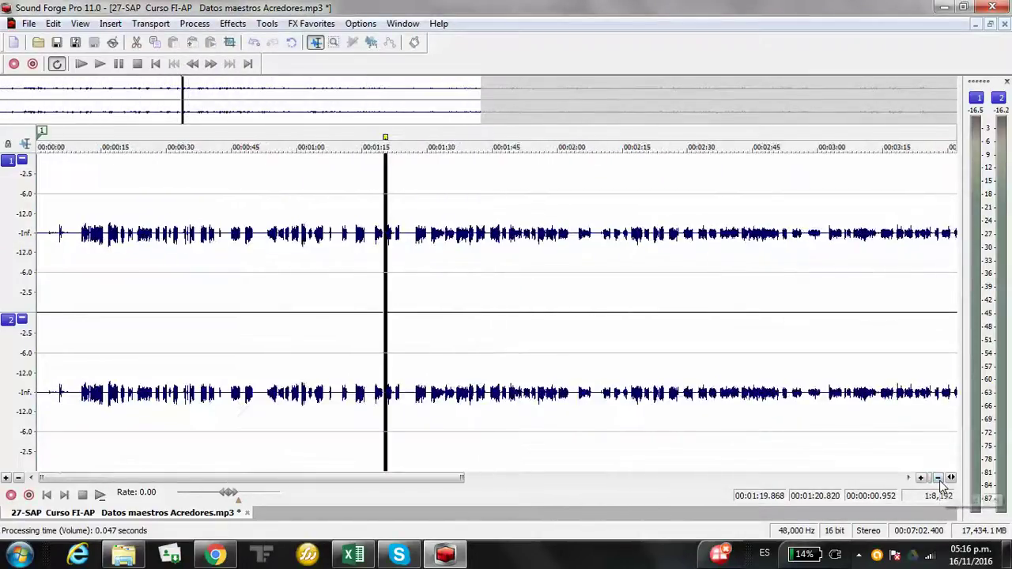
click(938, 479)
click(910, 479)
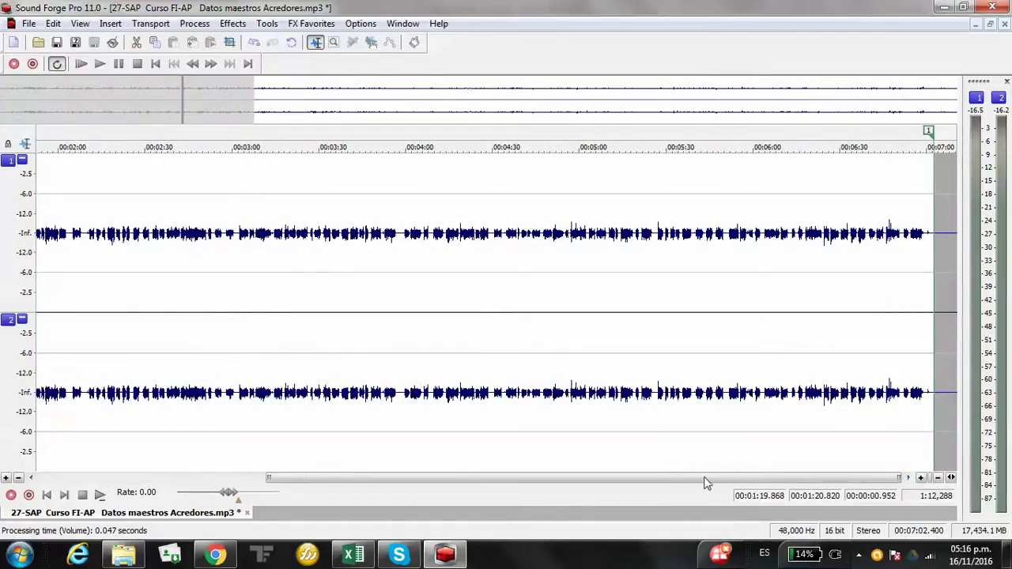
drag(706, 483, 346, 485)
Step: Listen to the opening pause of the recording, starting at about 4.1 seconds
click(137, 64)
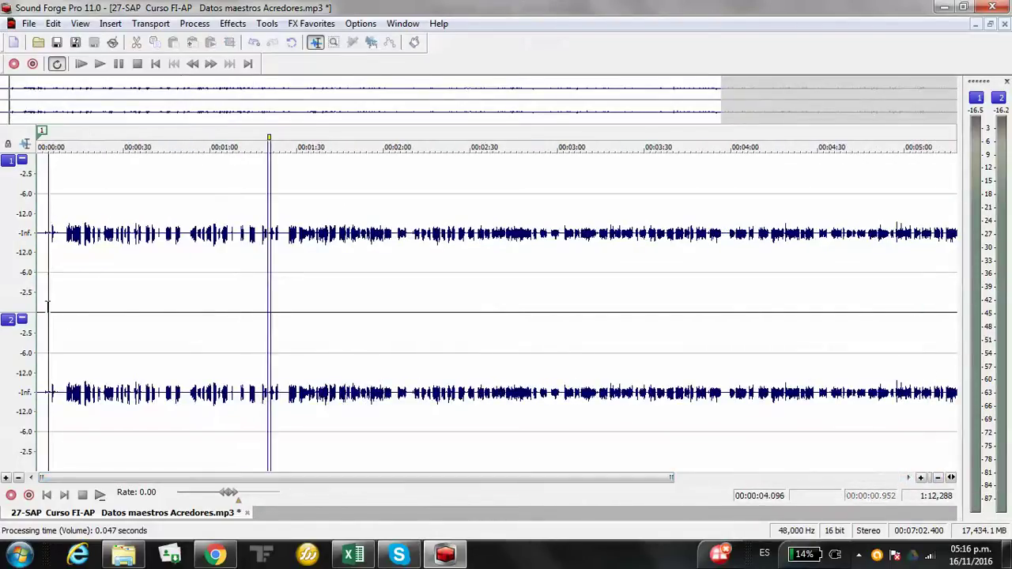
click(84, 64)
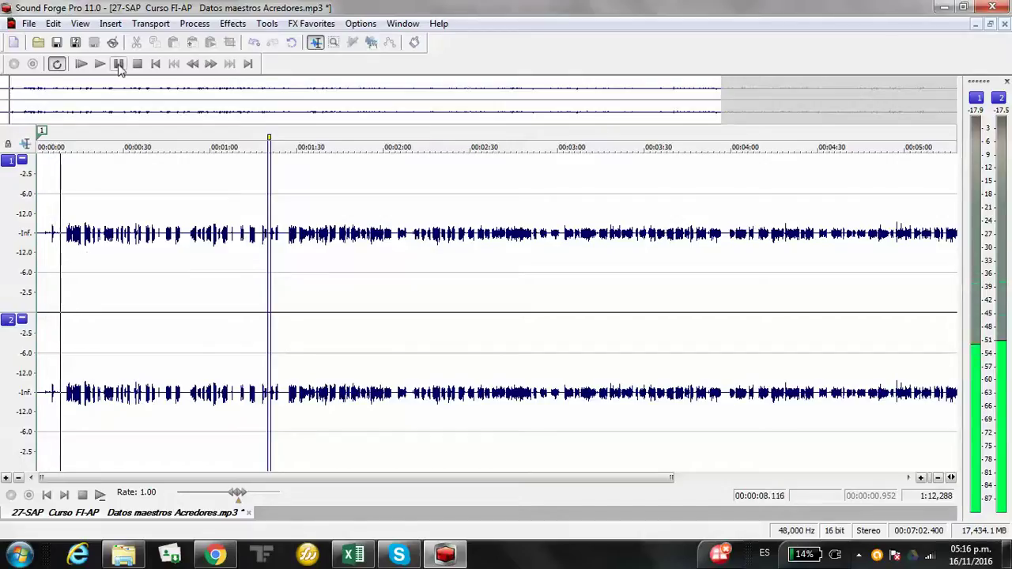
key(space)
Step: Select the opening pause from 0:00.000 to 0:09.472 and lower its volume twice with the same Volume gain
drag(63, 310, 10, 310)
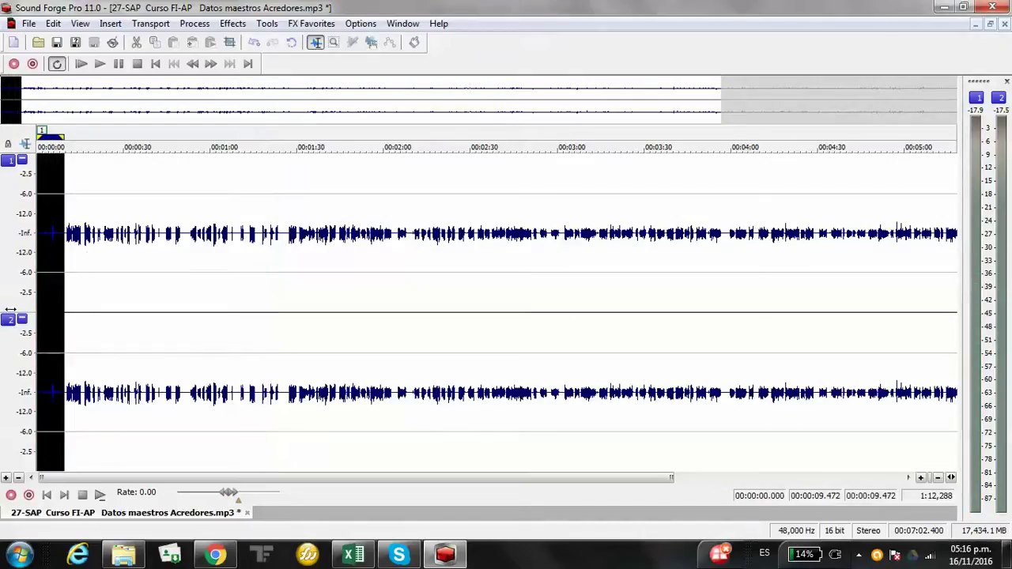
click(194, 24)
click(214, 262)
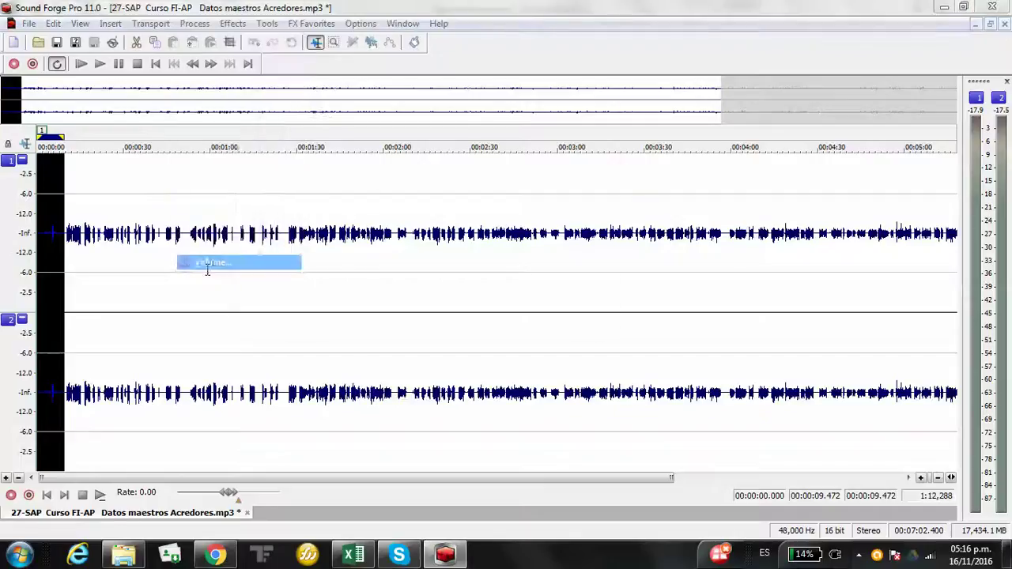
click(558, 140)
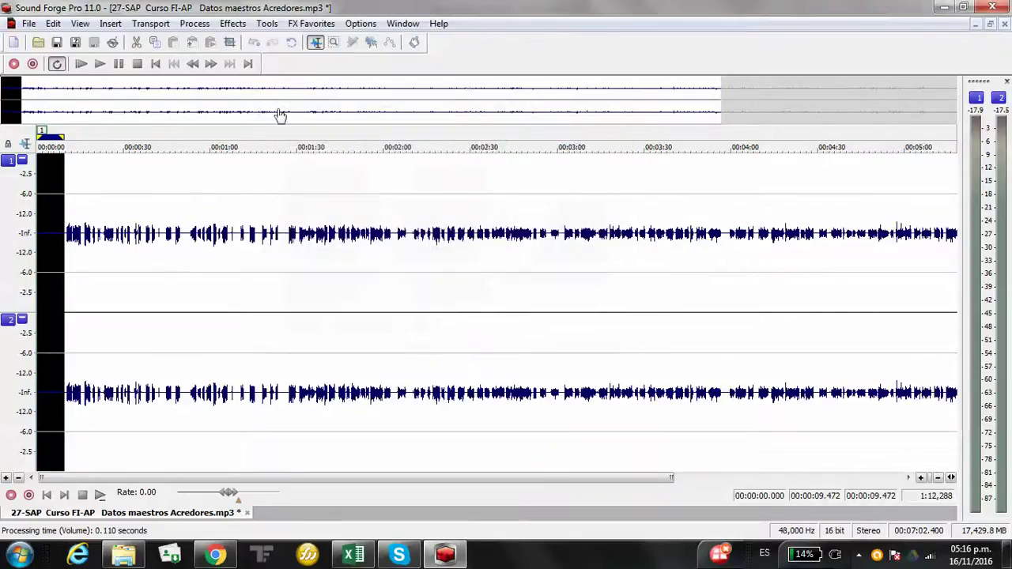
click(182, 26)
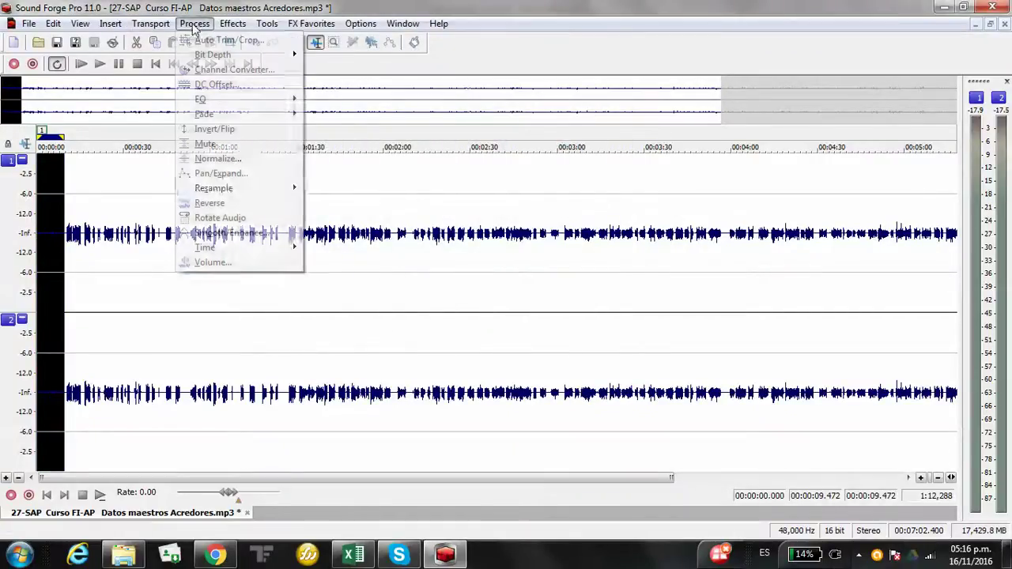
click(254, 261)
click(558, 140)
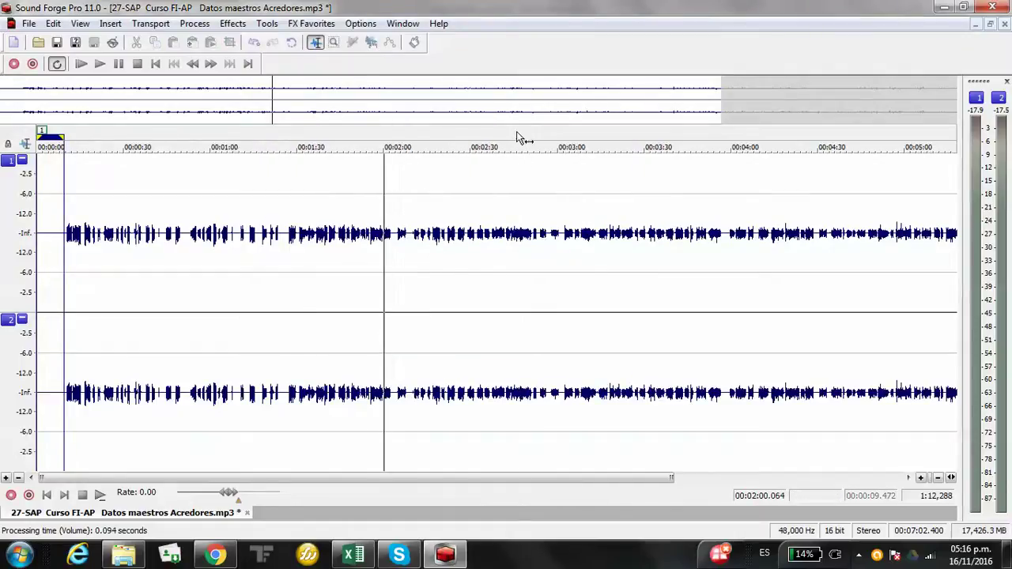
Step: Play the recording from its start with the first 2:46.400 selected, and replay the passage just before the speech at about 9 seconds
drag(517, 140, 3, 84)
click(83, 63)
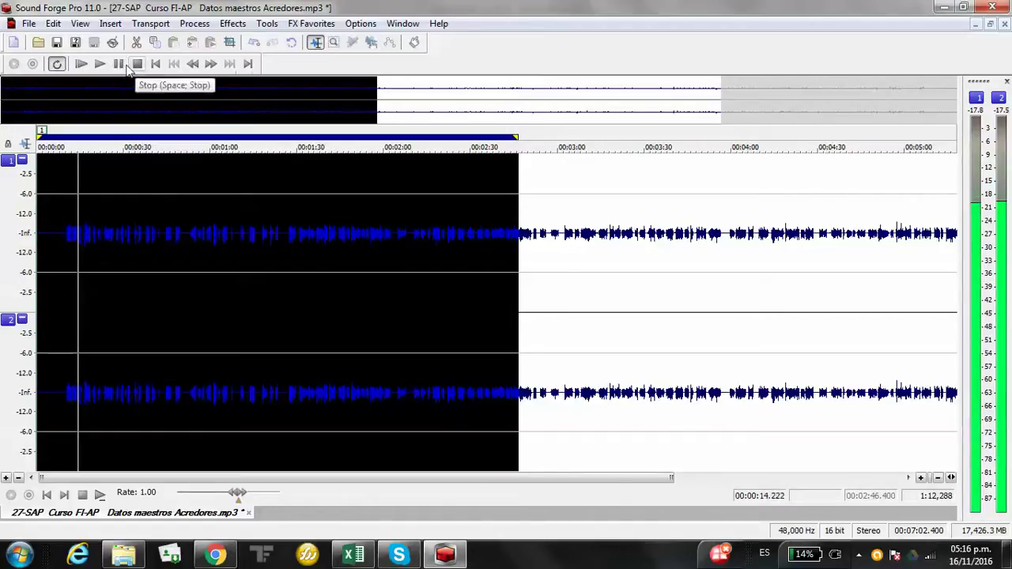
key(space)
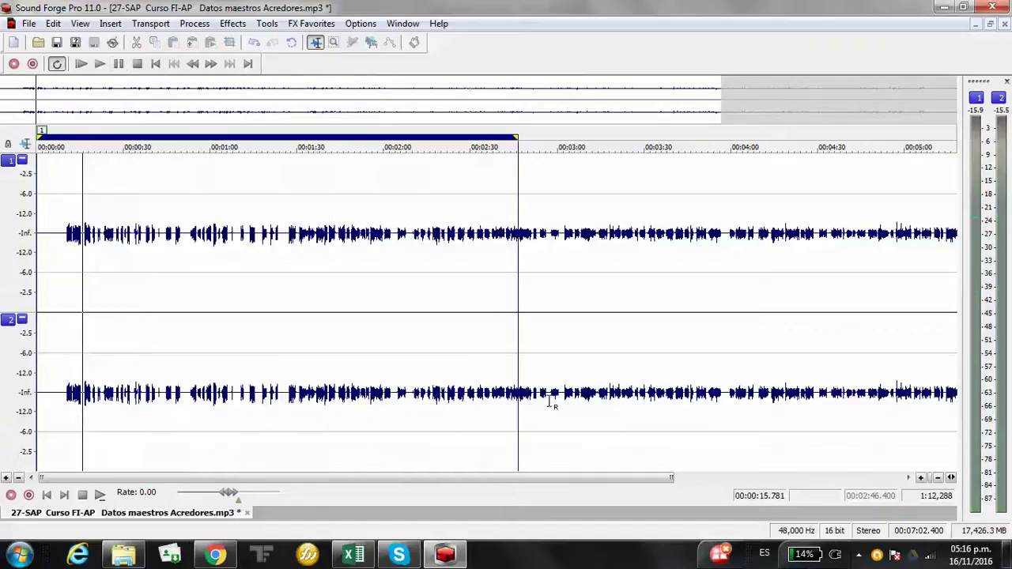
scroll(511, 363, up, 4)
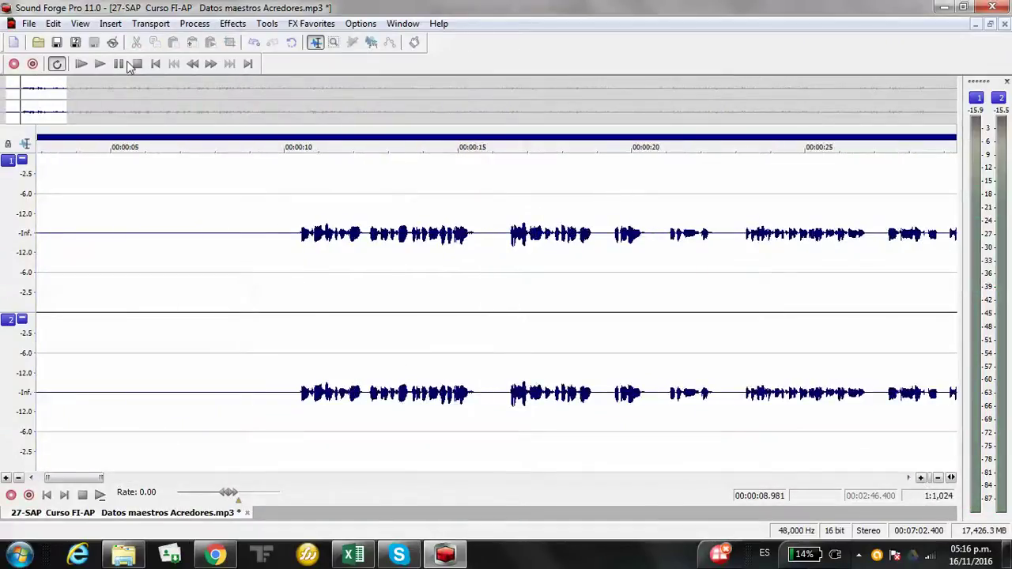
click(101, 66)
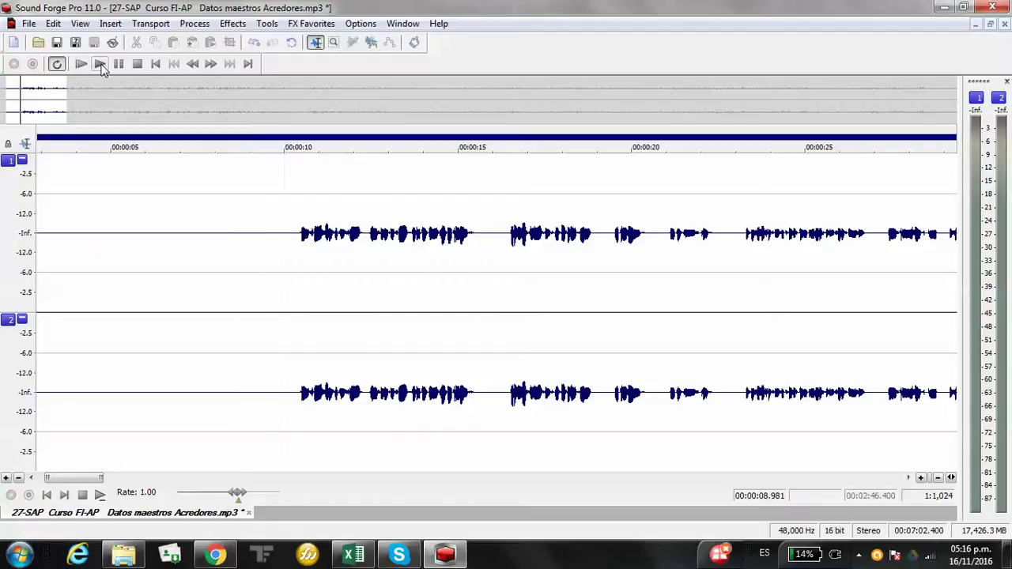
click(225, 303)
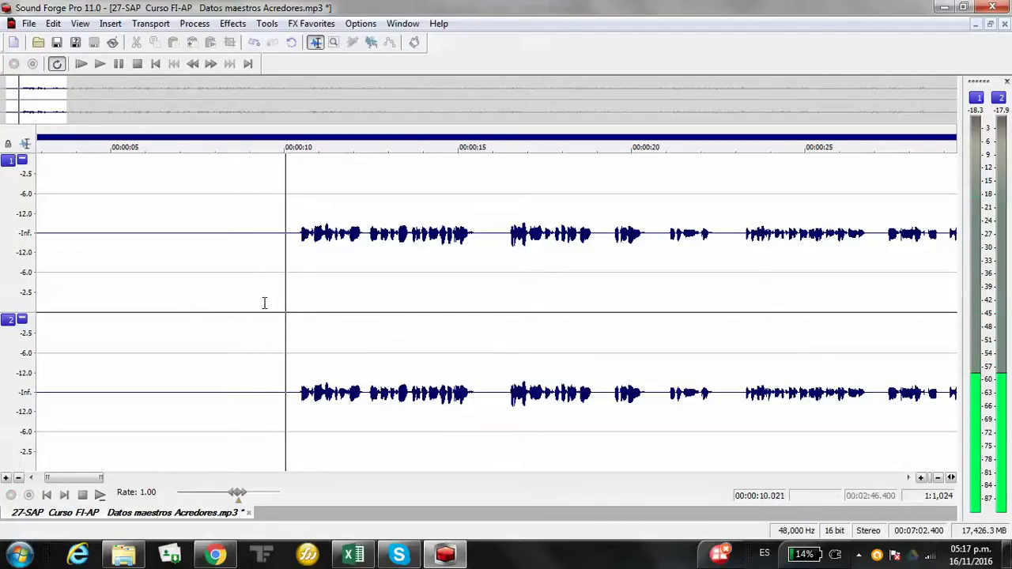
Step: Select the remaining noisy stretch from 0:07.850 to 0:10.112 and lower its volume with the Volume process
drag(288, 302, 209, 302)
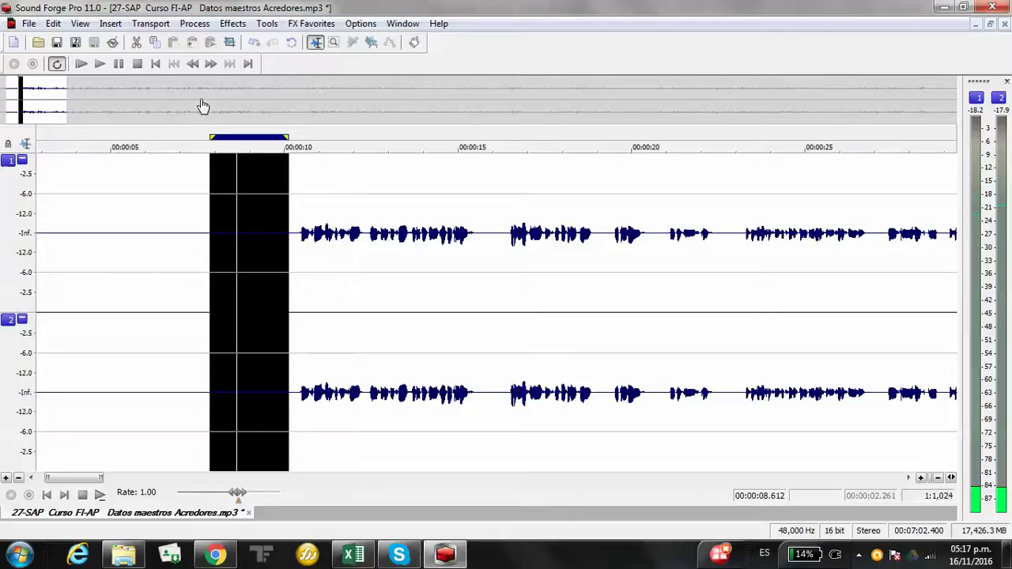
click(195, 22)
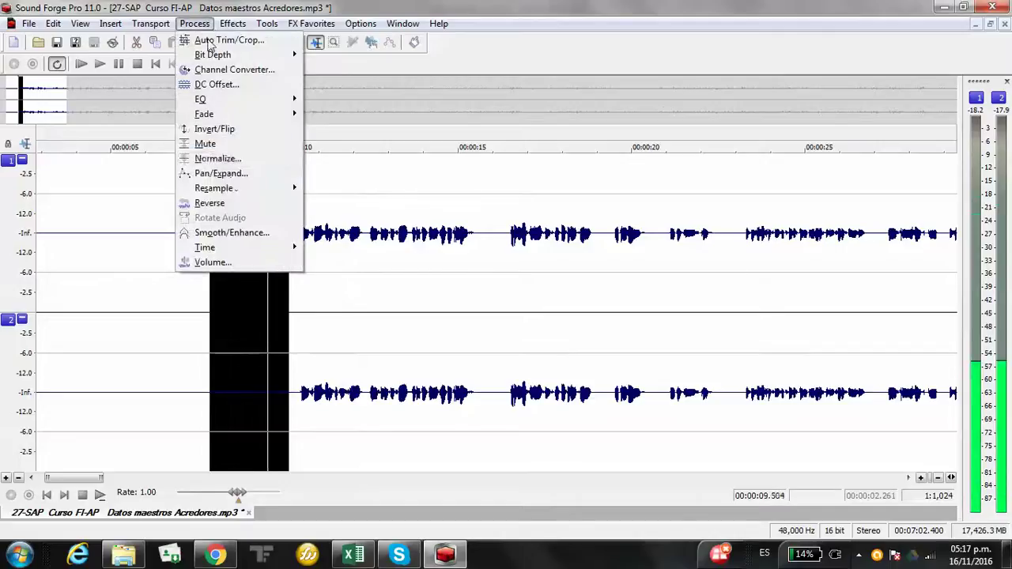
click(212, 262)
click(546, 140)
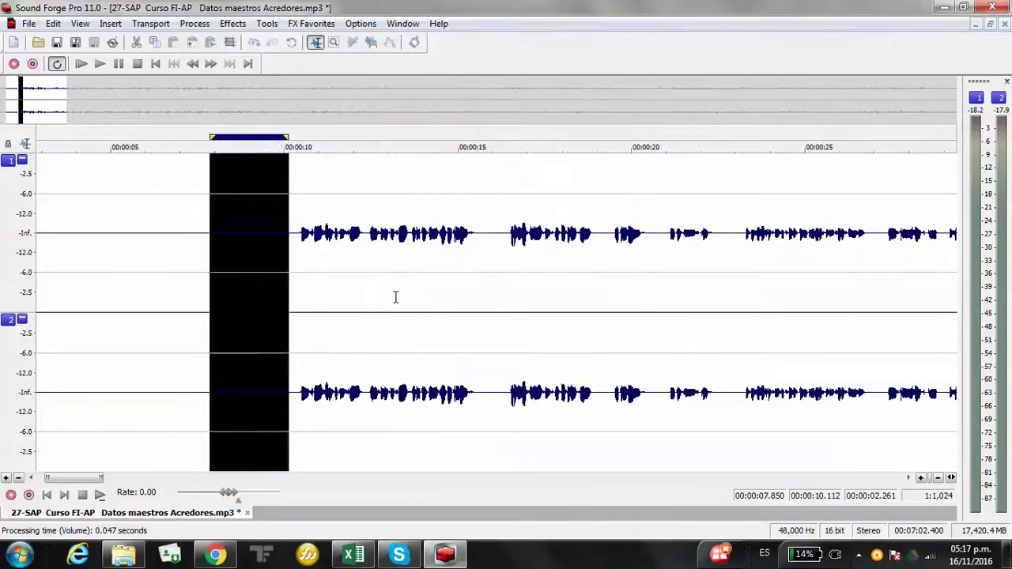
Step: Select the first 19.157 seconds of the recording and play them back to check the cleaned opening
click(395, 296)
drag(604, 136, 3, 93)
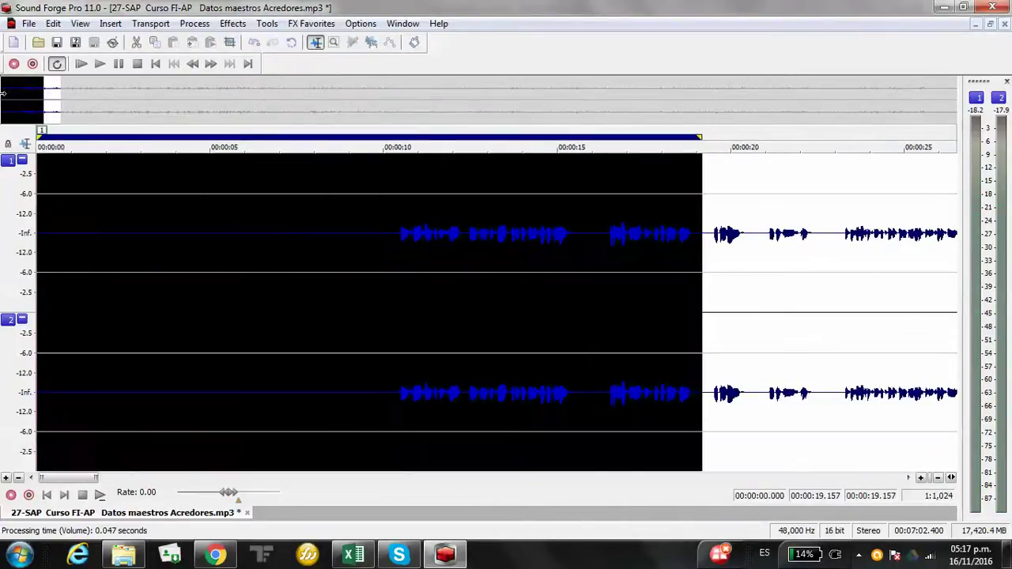
click(84, 65)
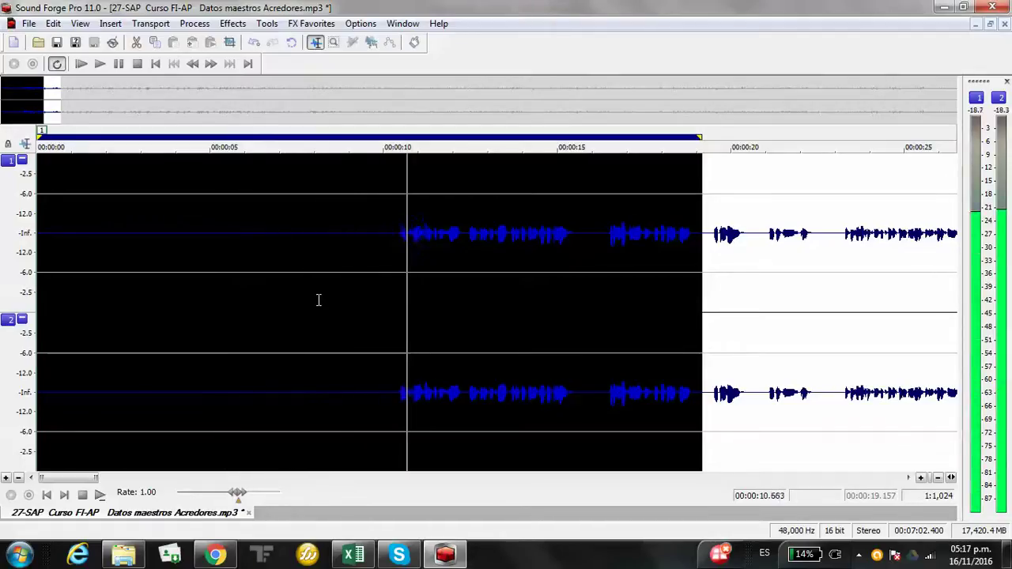
click(119, 64)
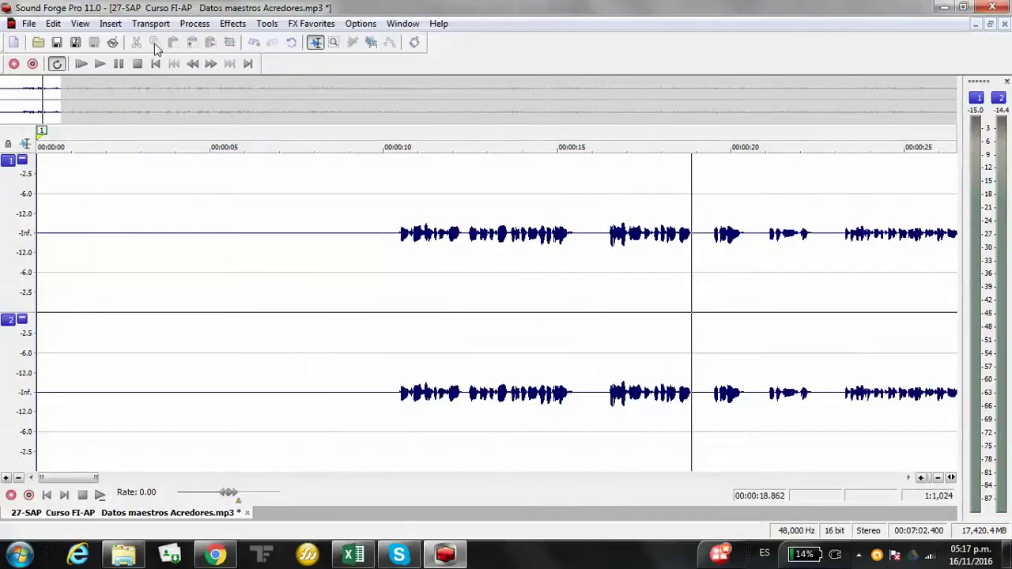
click(195, 23)
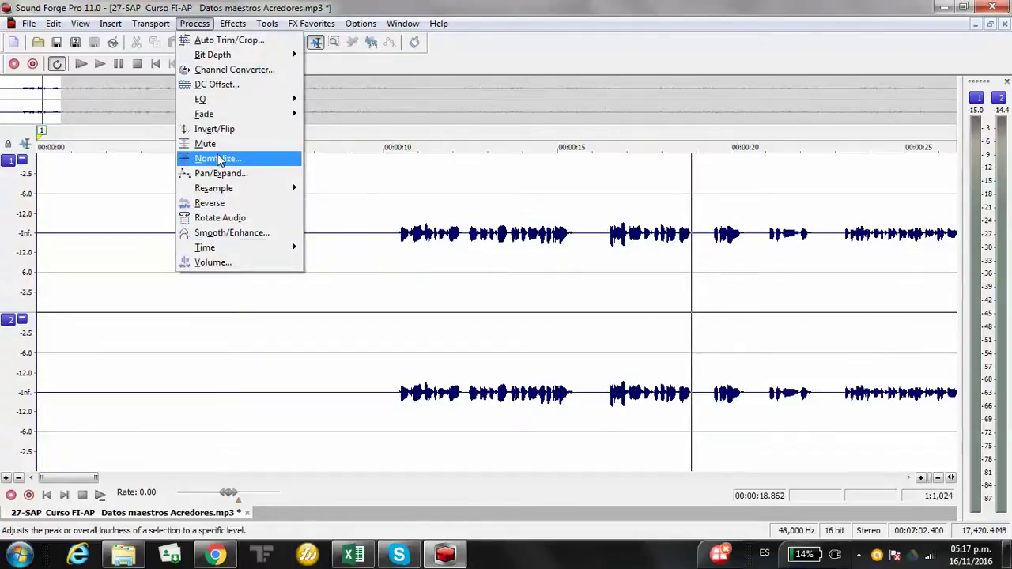
click(217, 158)
drag(399, 110, 508, 313)
click(757, 369)
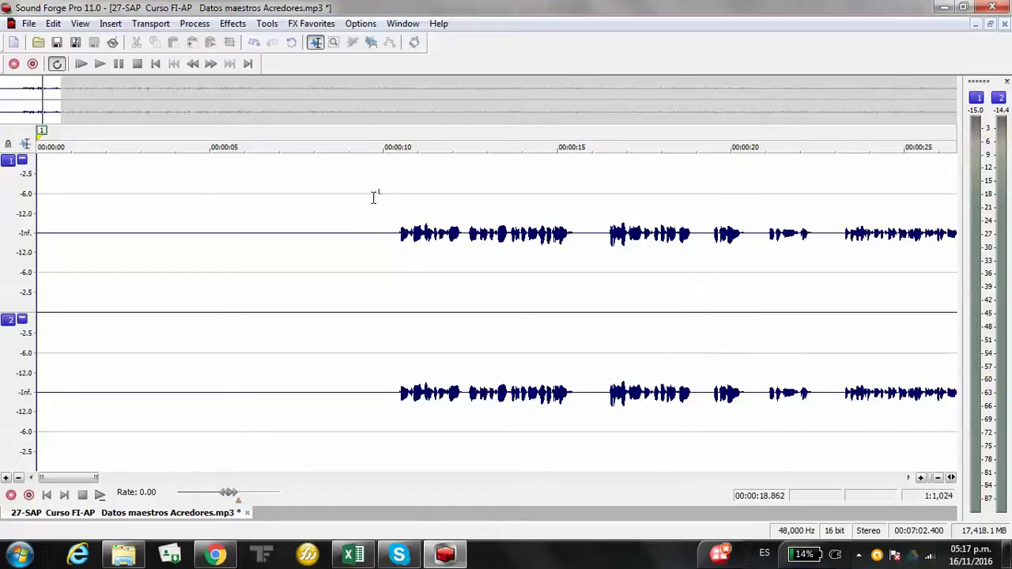
Step: Try to normalize the whole recording to an average RMS level with the "Normalize RMS to -10 dB (speech)" preset
click(150, 22)
mouse_move(194, 23)
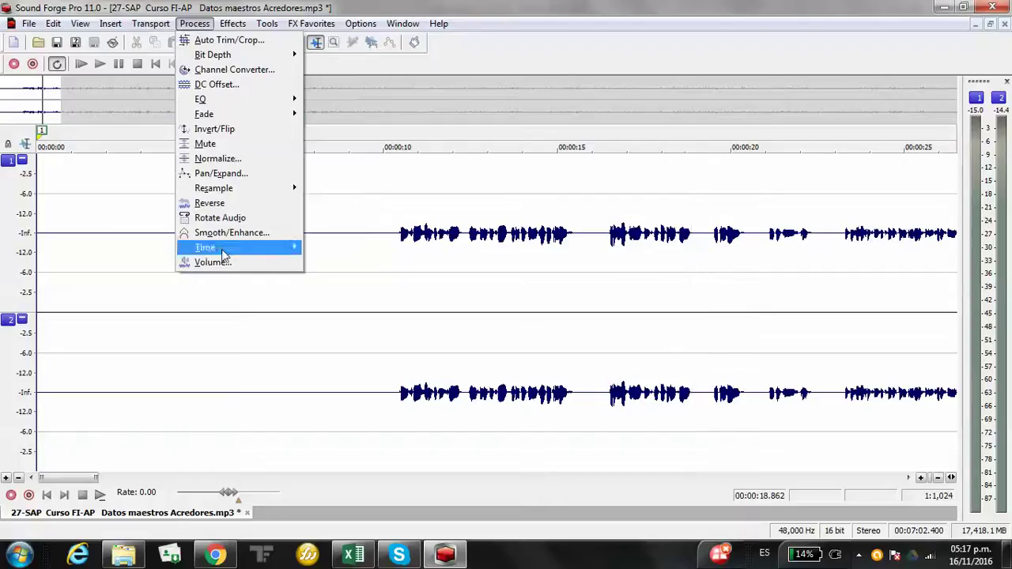
click(223, 158)
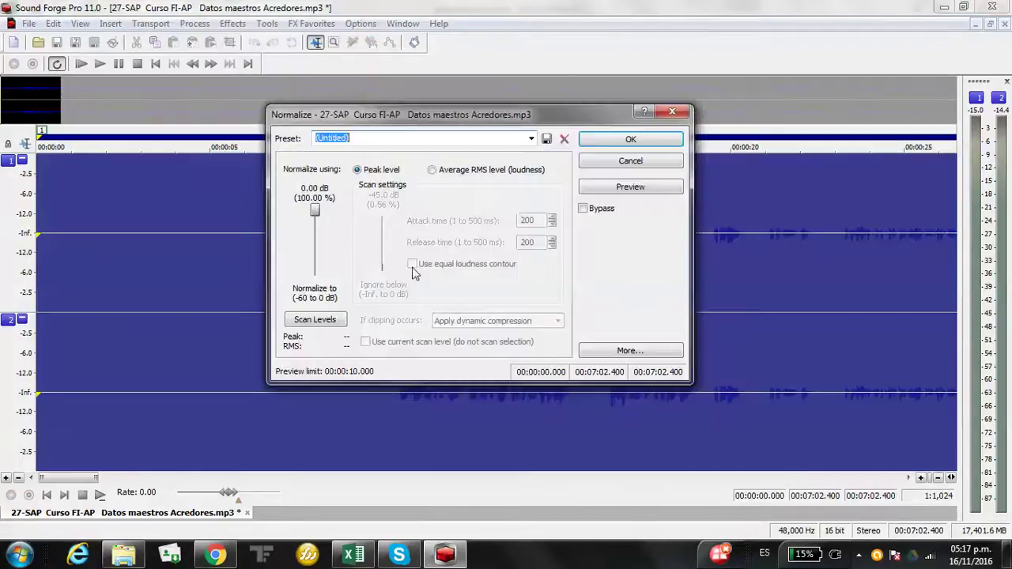
click(531, 138)
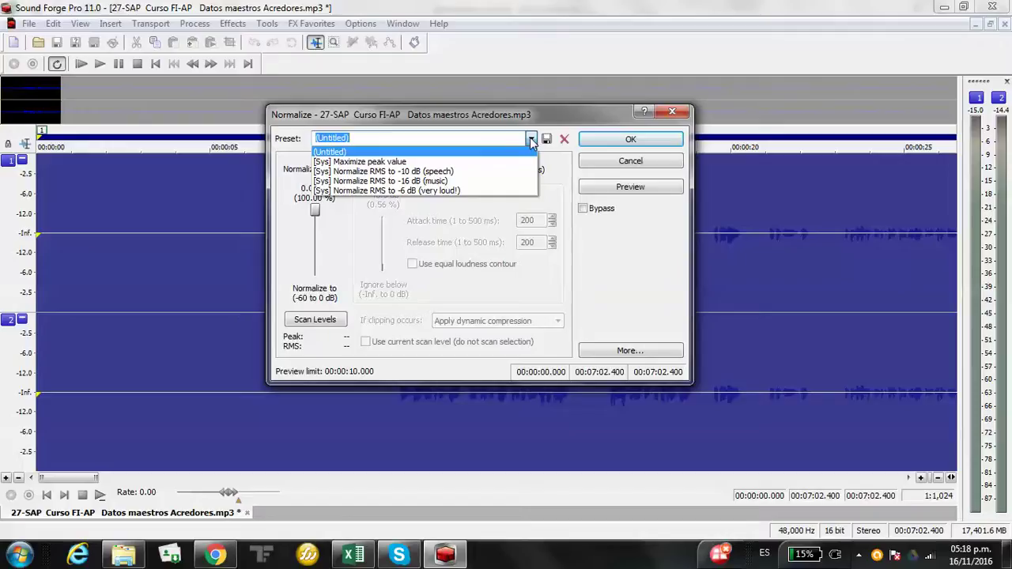
key(Down)
key(Down)
key(Return)
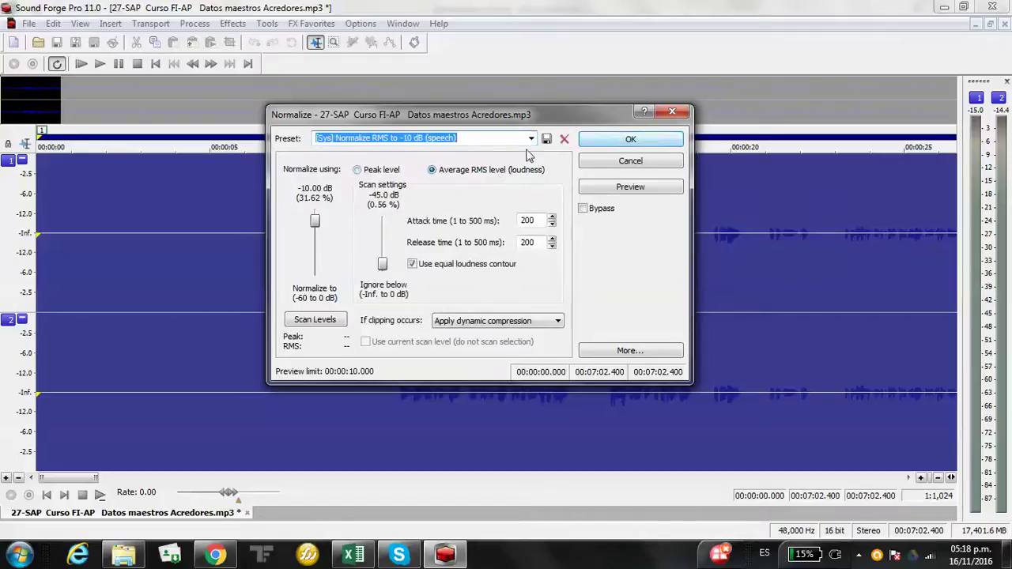
click(650, 143)
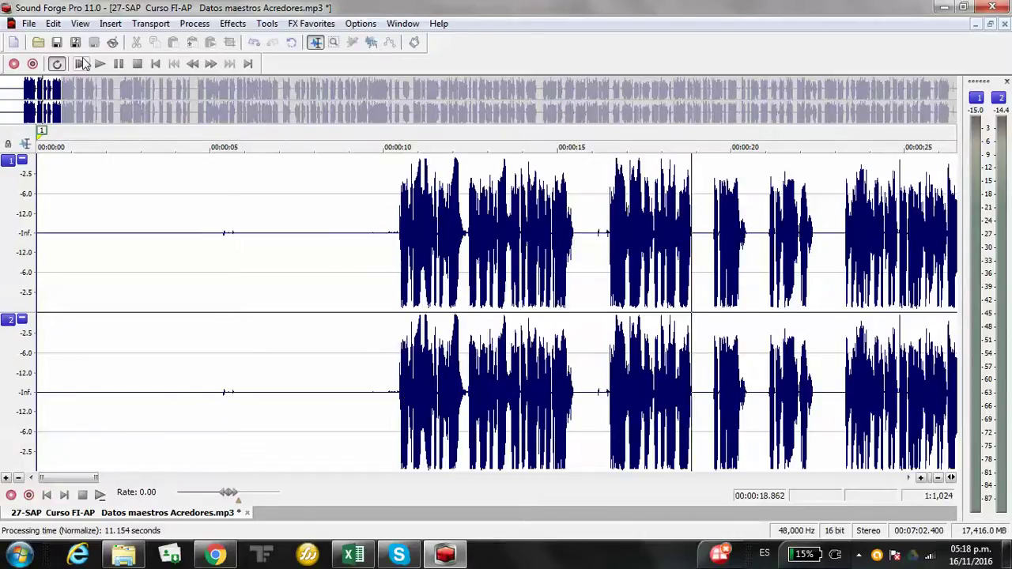
Step: Play the normalized opening to check the speech, and undo the normalization of the recording
click(82, 63)
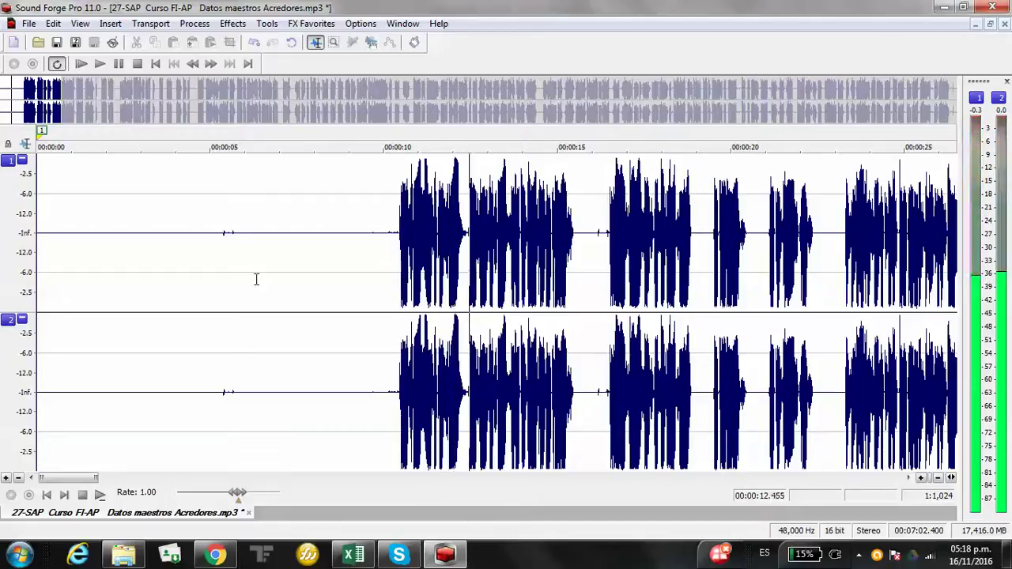
click(118, 64)
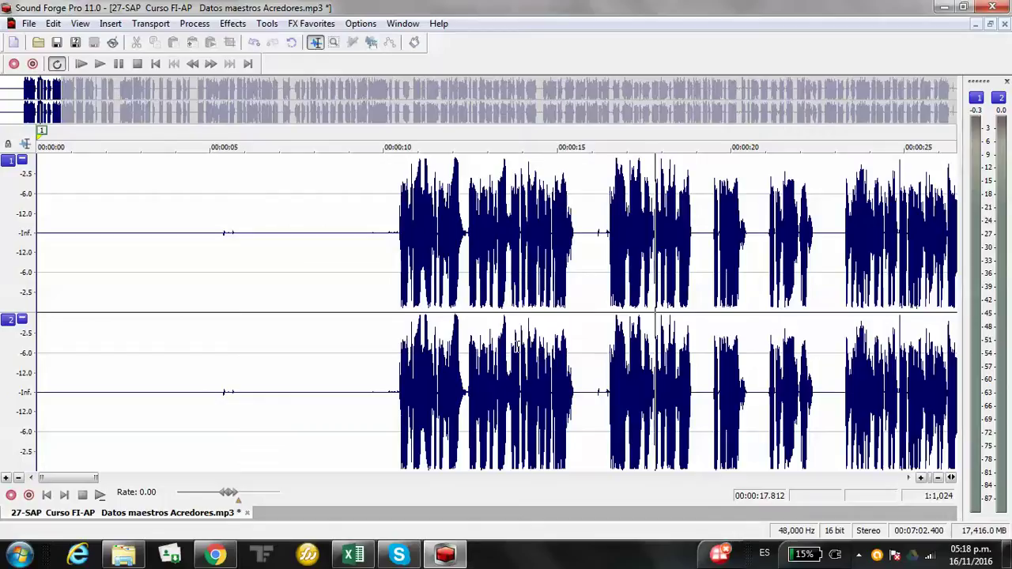
drag(409, 253, 454, 253)
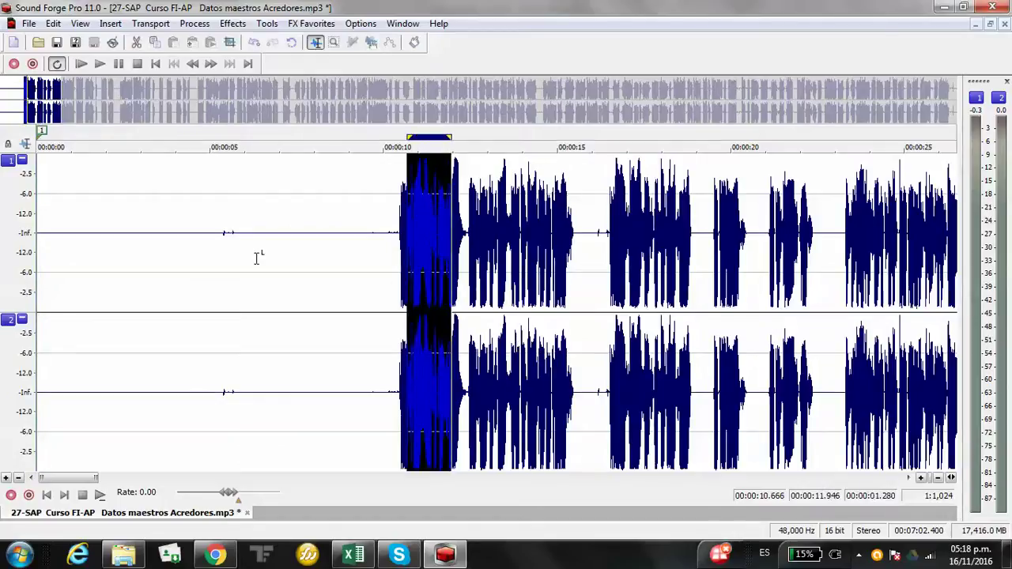
key(ctrl+z)
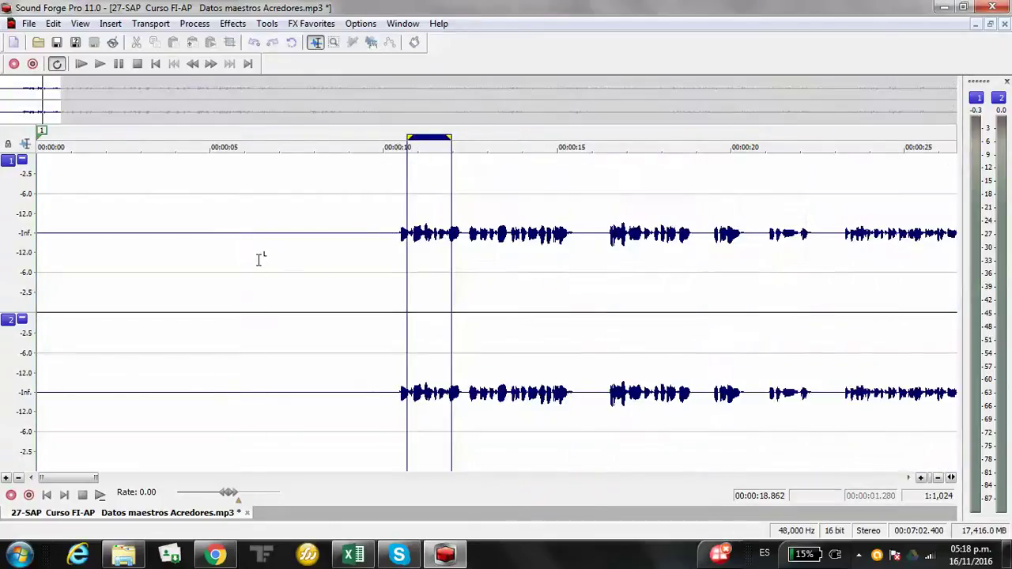
click(549, 309)
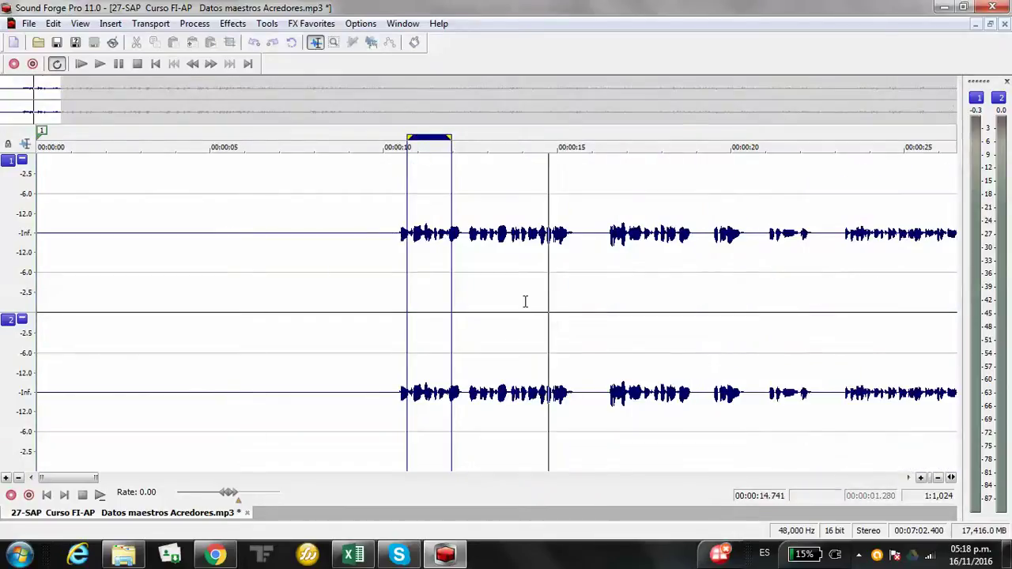
Step: Save the edited recording on the Desktop as a new MP3 Audio file named audio1
click(28, 23)
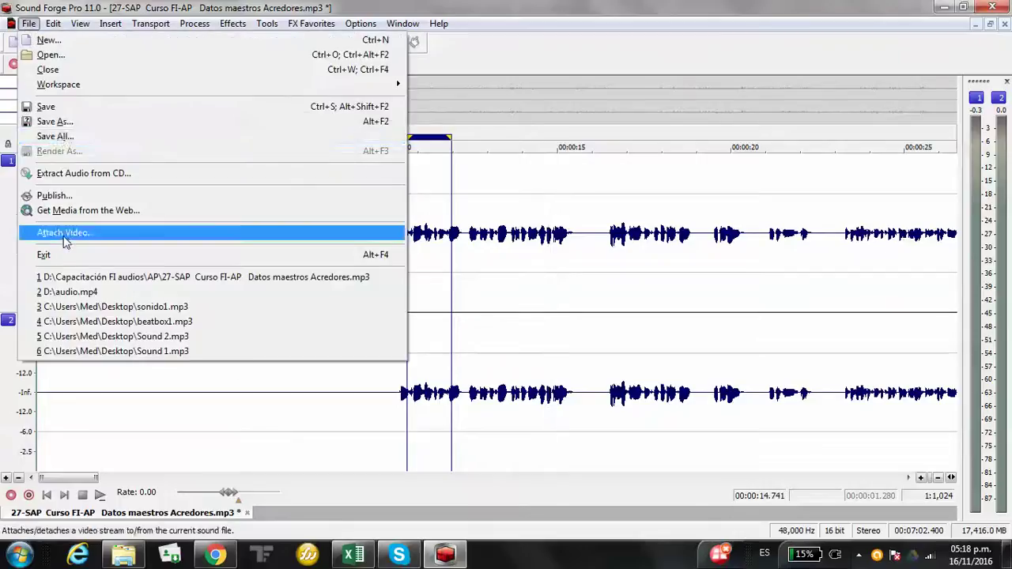
click(67, 122)
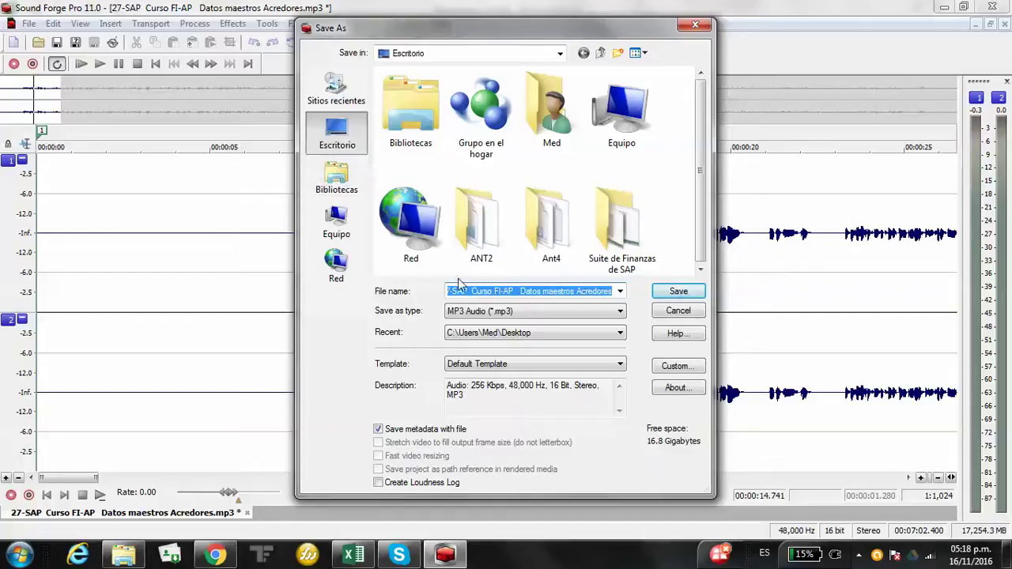
text(auid)
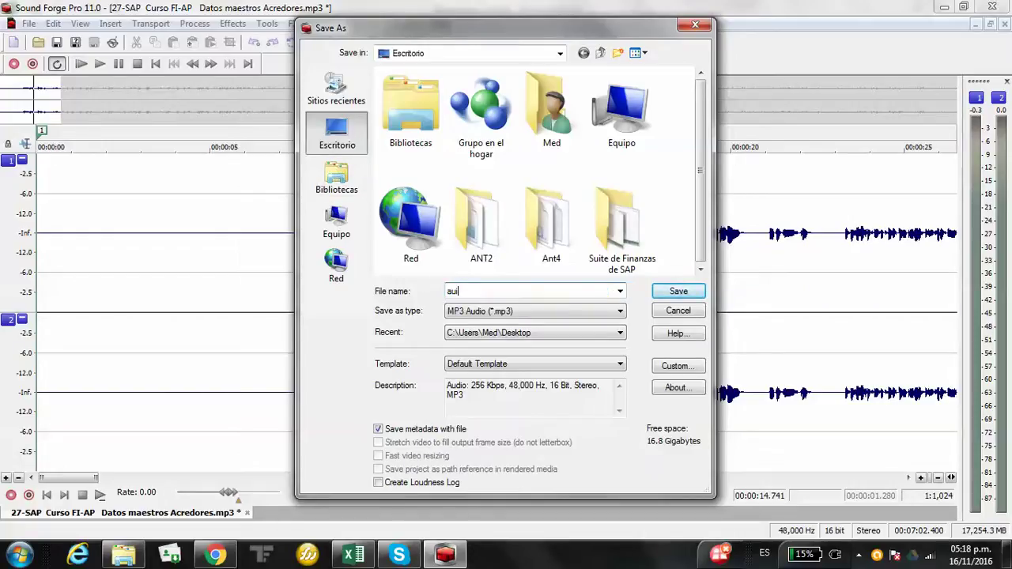
key(Return)
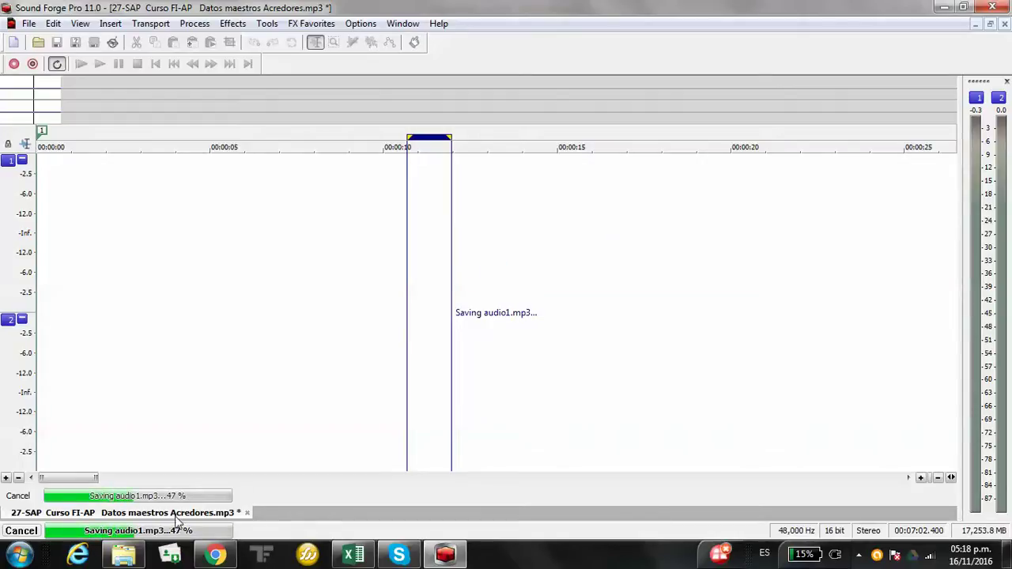
Step: Close Sound Forge and open the saved audio1 MP3 for playback from the Desktop folder in Windows Explorer
mouse_move(123, 555)
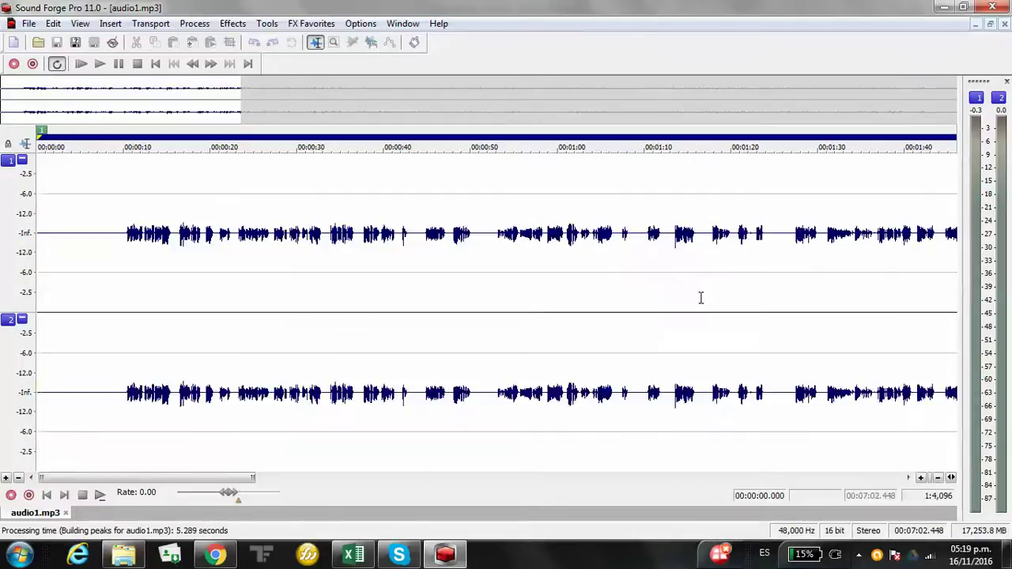
click(1002, 8)
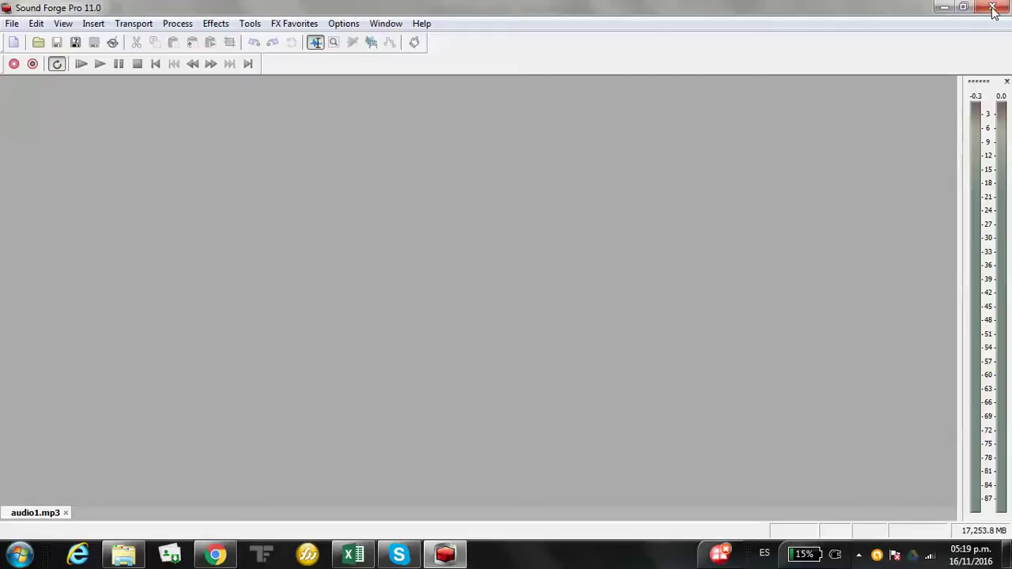
click(123, 554)
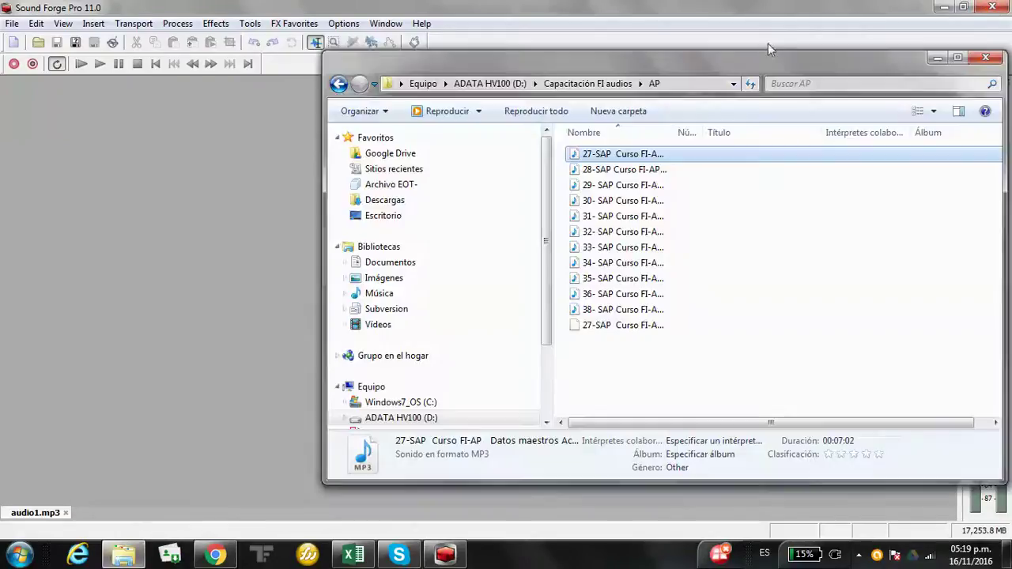
double_click(754, 57)
click(77, 165)
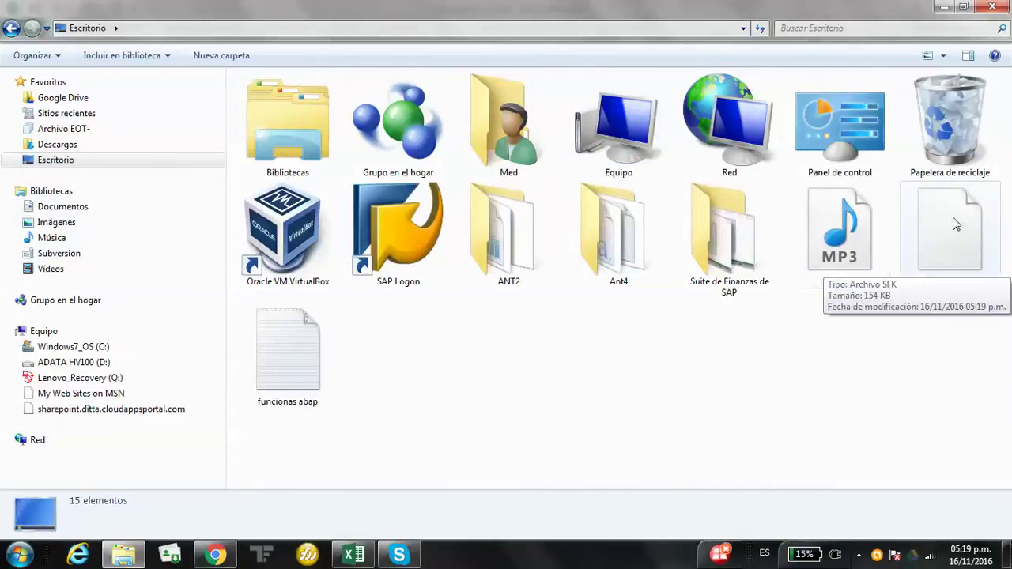
click(822, 252)
double_click(822, 252)
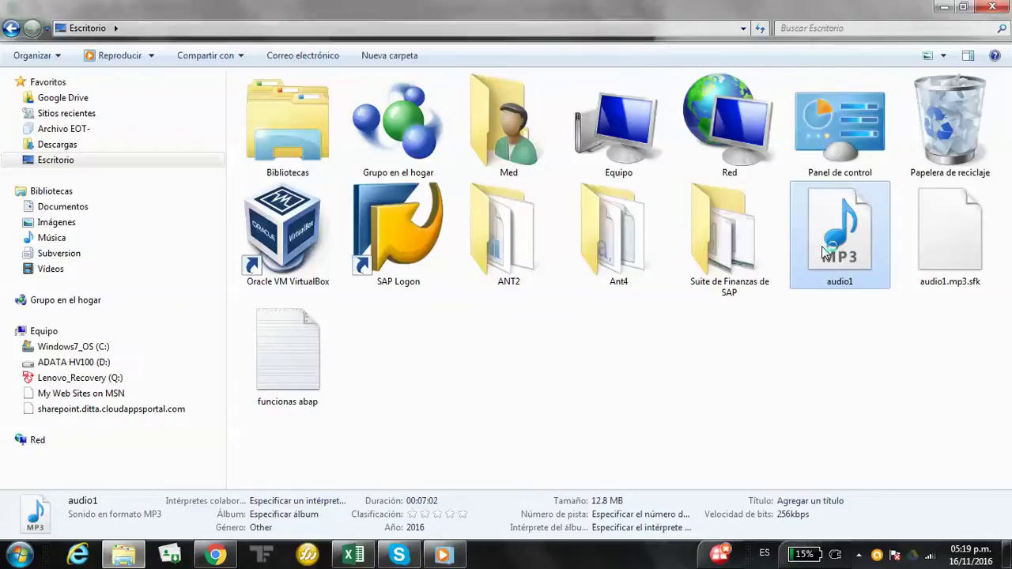